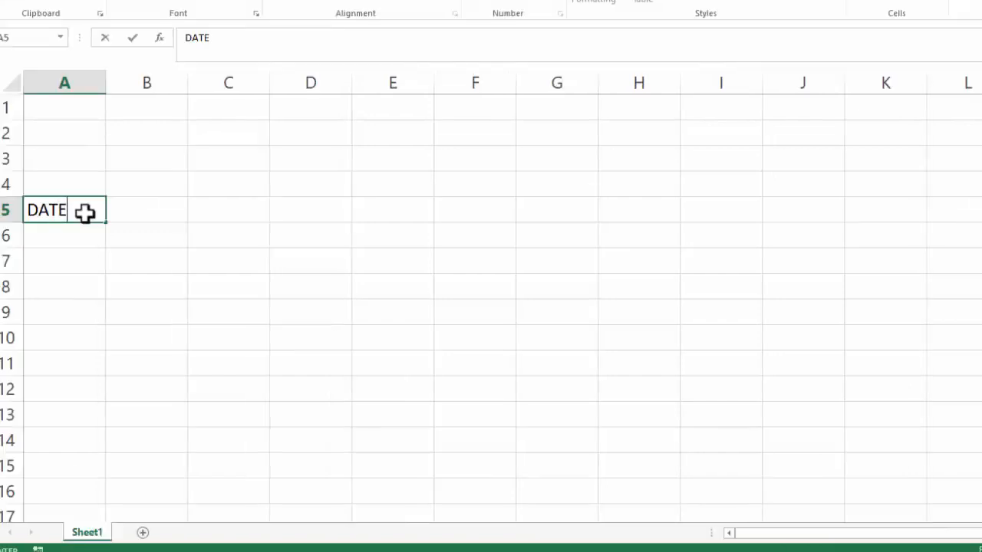
# Enter the headings PARTICULAR, WITHDRAWAL, DEPOSIT, CR/DR and BALANCE across B5 to F5, beside the DATE heading
pyautogui.press('Tab')
pyautogui.write('PARTICUL')
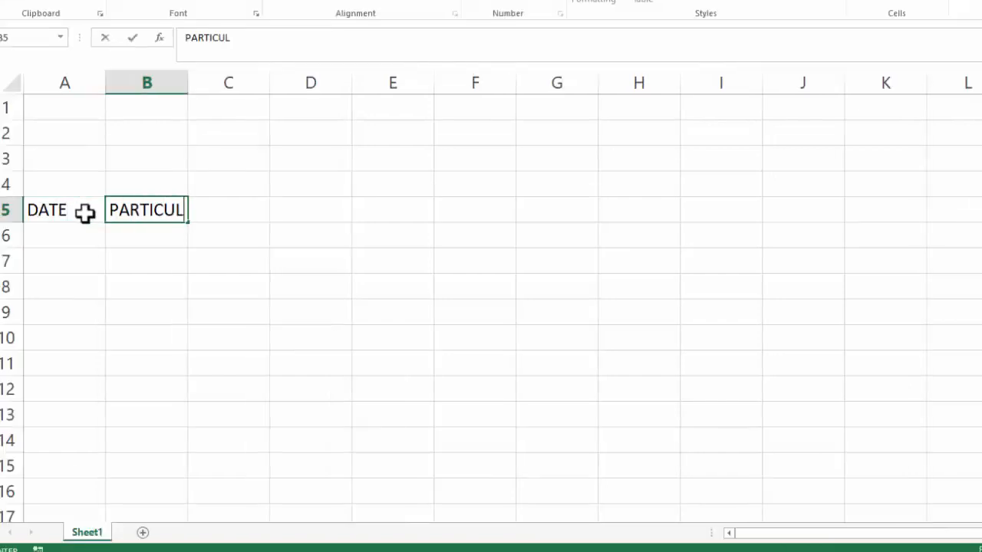
pyautogui.write('AR')
pyautogui.press('Tab')
pyautogui.write('WITHDRAWAL')
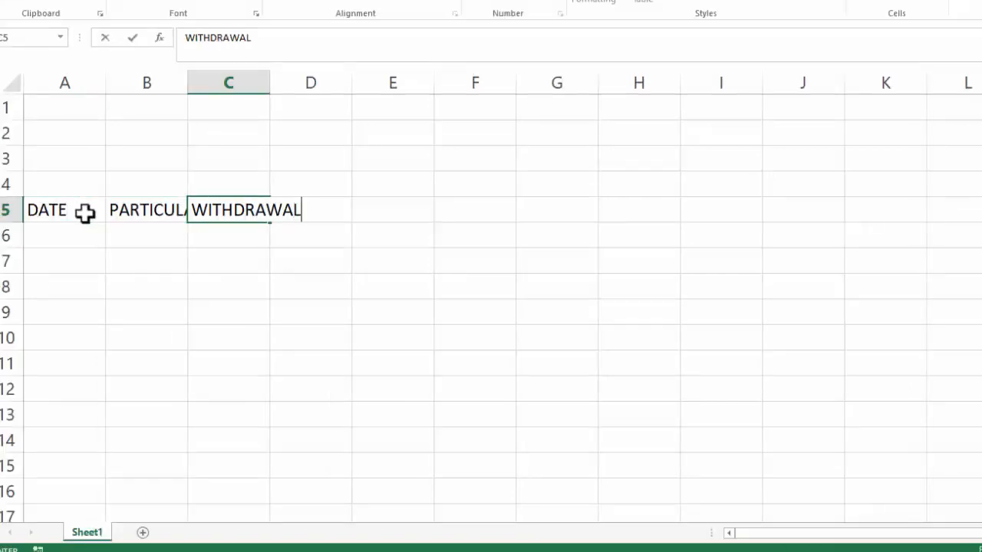
pyautogui.press('Tab')
pyautogui.write('DEPOSIT')
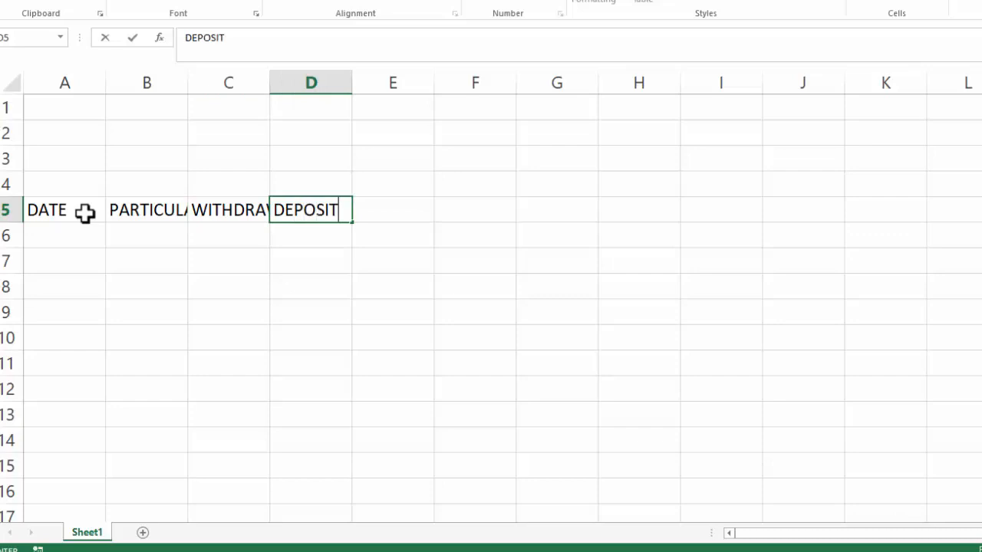
pyautogui.press('Tab')
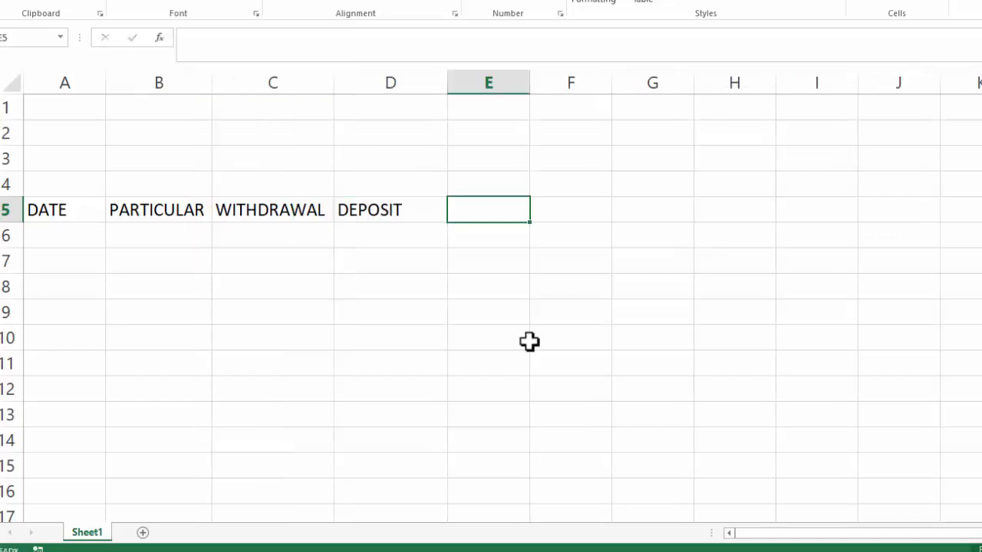
pyautogui.write('CR/')
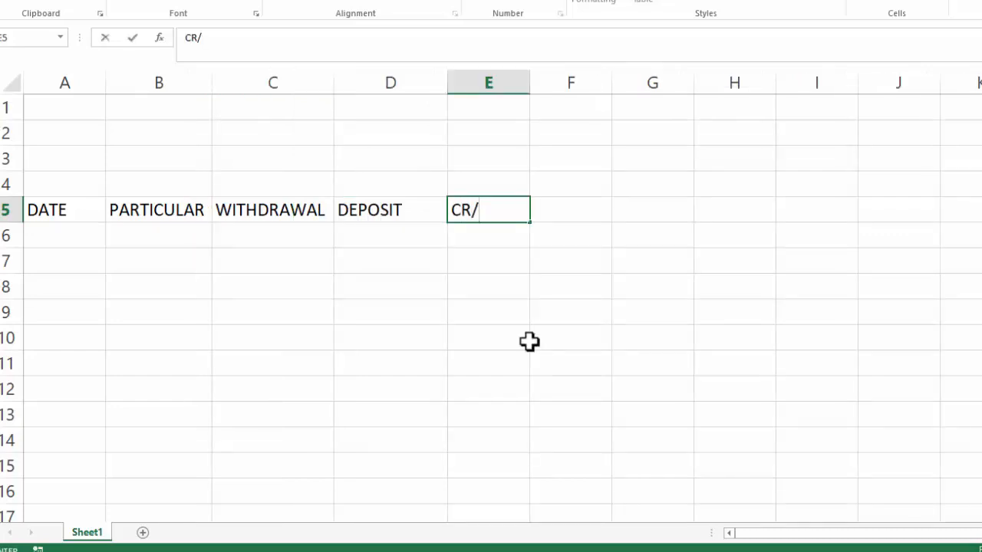
pyautogui.write('DR')
pyautogui.press('Tab')
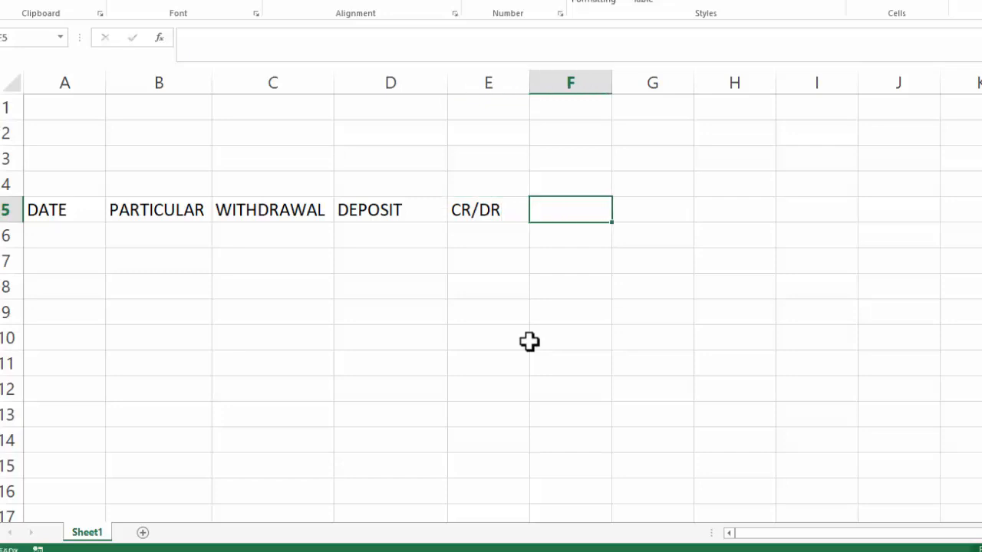
pyautogui.write('BALANCE')
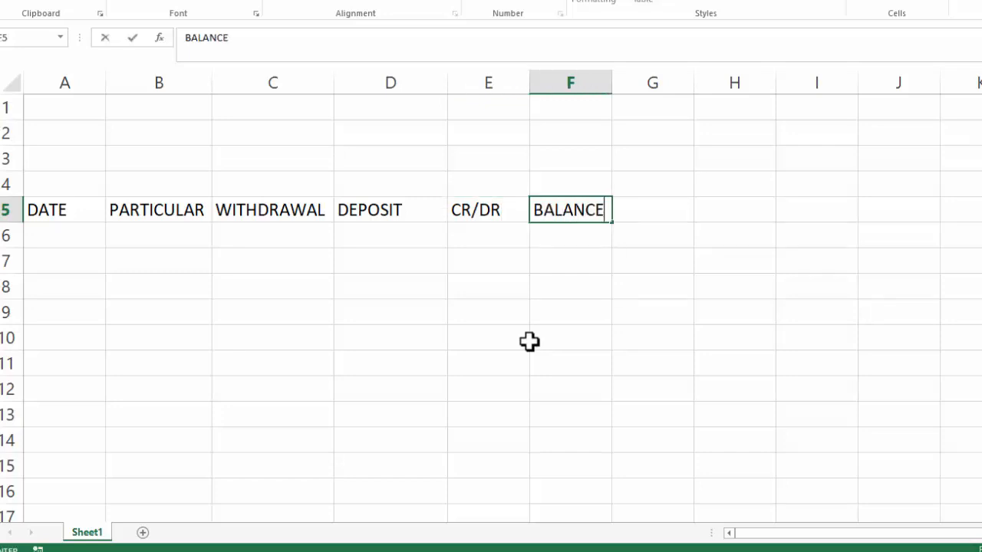
# Add "(DR)" on a second line within the WITHDRAWAL heading cell and center the heading horizontally
pyautogui.click(273, 214)
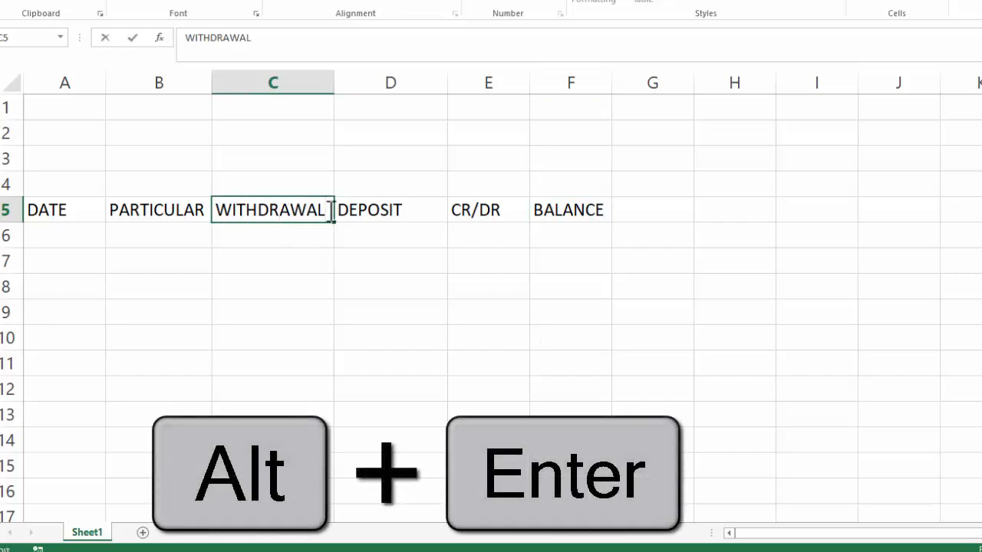
pyautogui.hotkey('alt', 'Return')
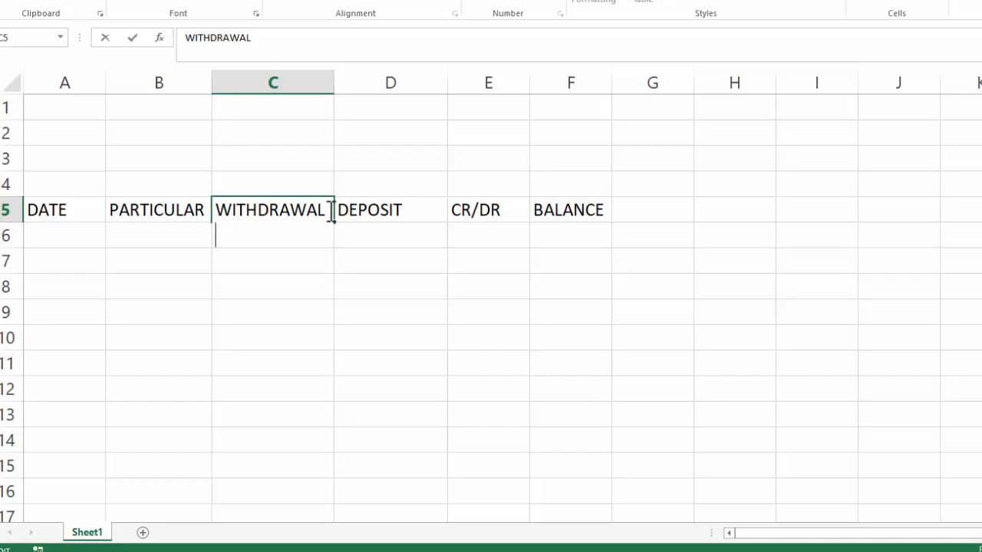
pyautogui.write('(DR)')
pyautogui.press('Tab')
pyautogui.click(296, 219)
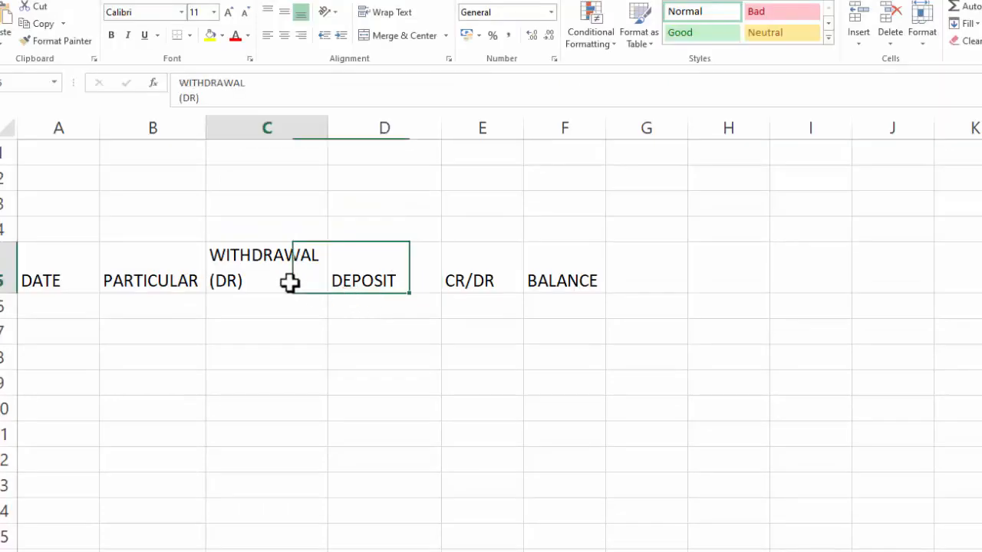
pyautogui.click(284, 36)
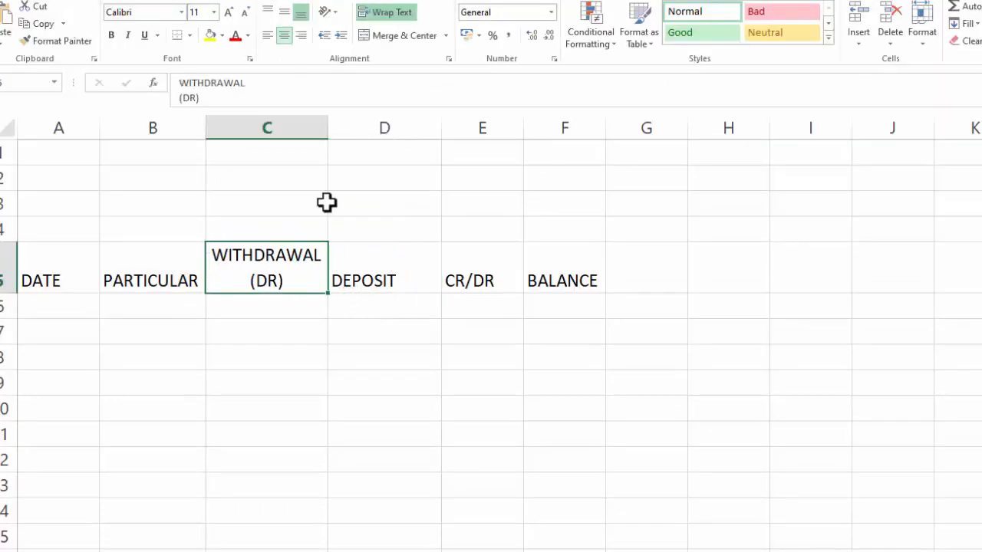
# Add "(CR)" on a second line within the DEPOSIT heading cell and center the heading horizontally
pyautogui.doubleClick(405, 284)
pyautogui.hotkey('alt', 'Return')
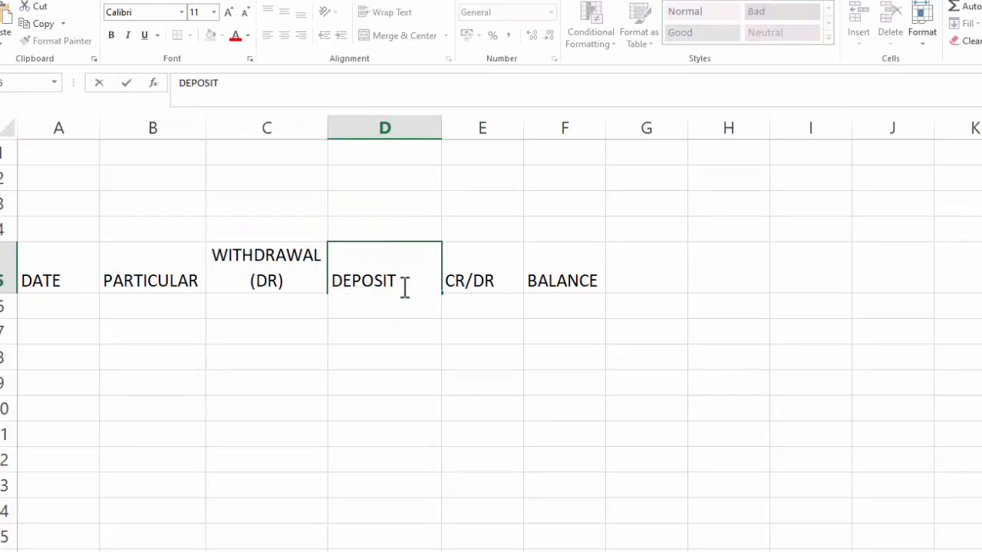
pyautogui.write('(CR)')
pyautogui.press('Tab')
pyautogui.click(384, 279)
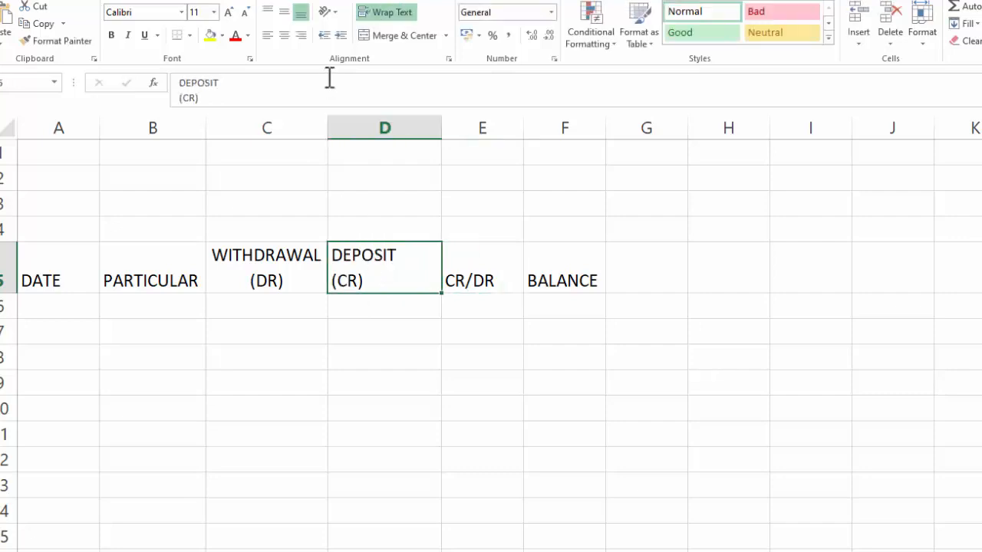
pyautogui.click(284, 35)
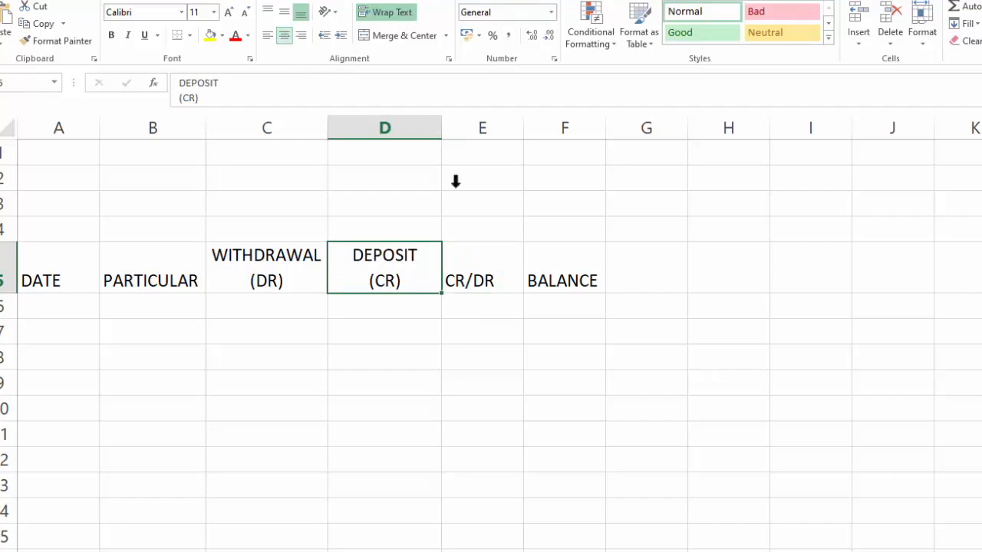
# Center all headings from DATE to BALANCE in row 5 both horizontally and vertically
pyautogui.click(46, 274)
pyautogui.moveTo(46, 274); pyautogui.dragTo(544, 285)
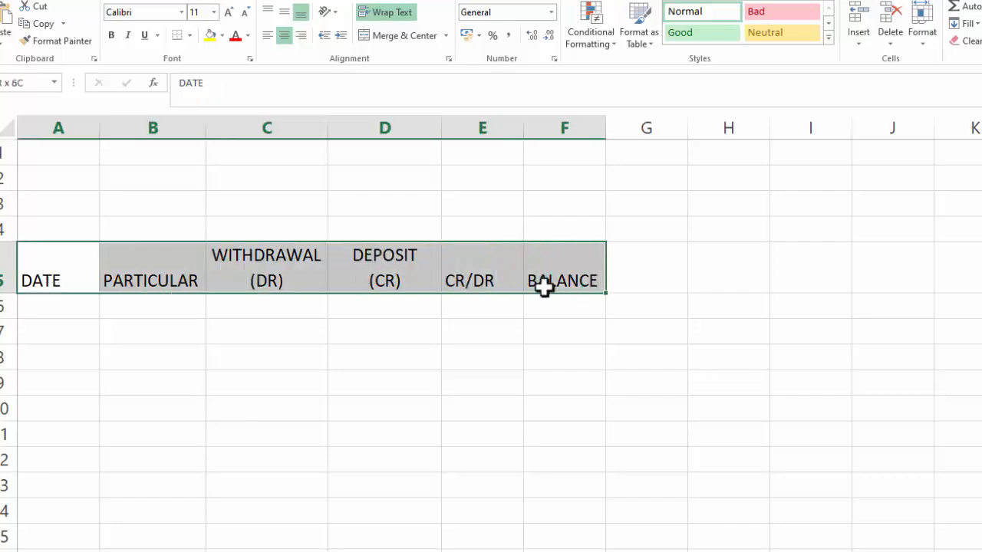
pyautogui.click(286, 37)
pyautogui.click(285, 14)
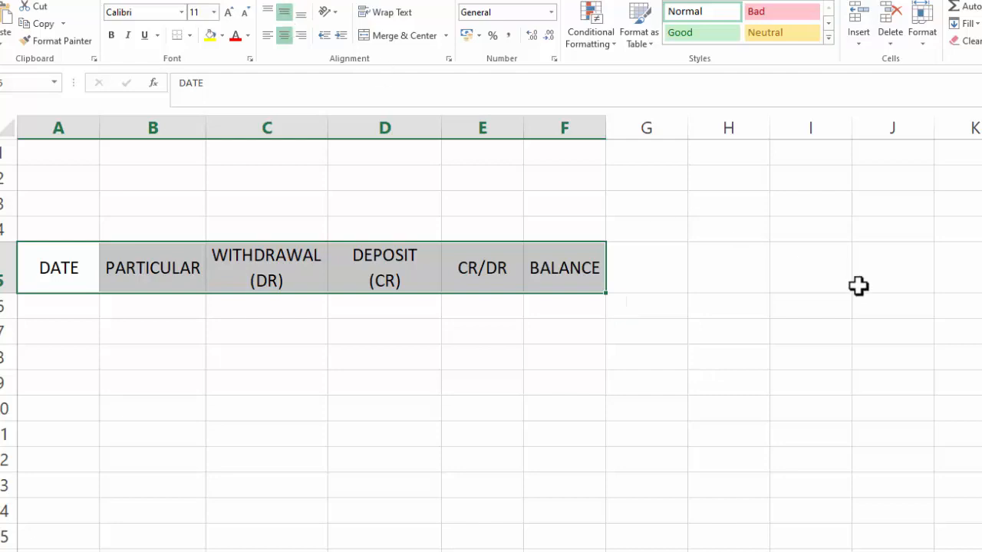
# Enter the title "DEBIT/CRDIT RULES" in cell I4
pyautogui.click(835, 227)
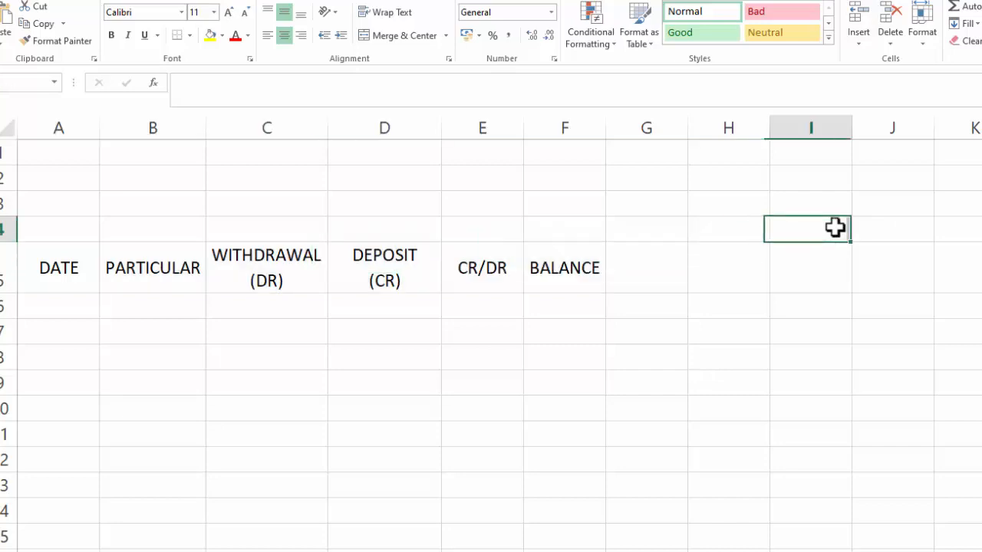
pyautogui.write('DEBO')
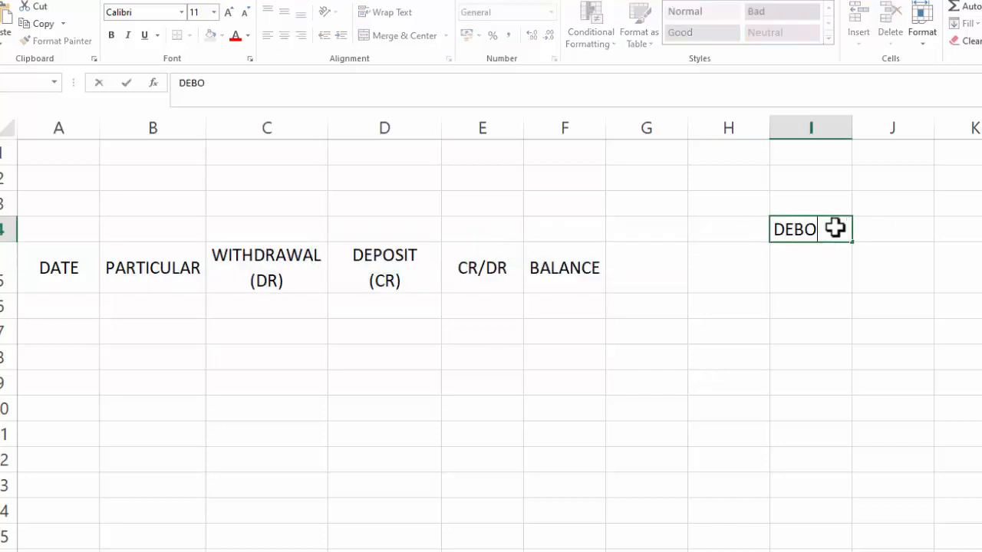
pyautogui.press('BackSpace')
pyautogui.write('IT/CRDIT')
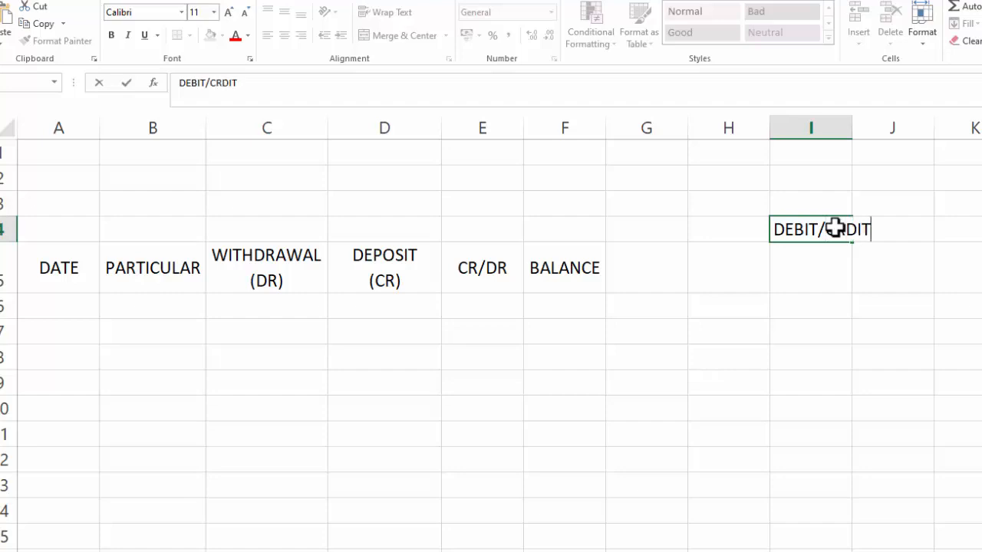
pyautogui.write('RULES')
pyautogui.press('Return')
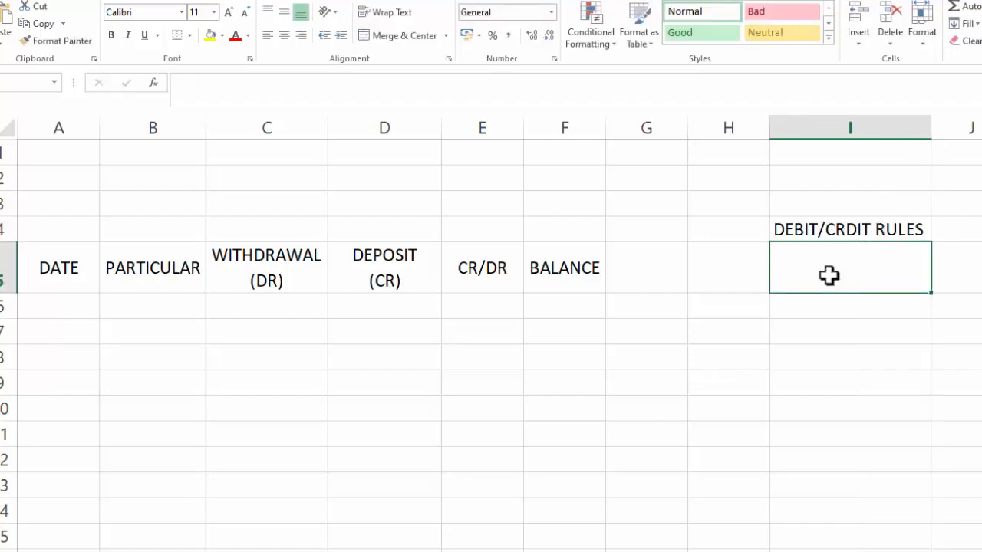
# Enter the rule "INCREASE IN ASSET WILL BE" in H5, with WILL BE on a new line, and "DEBIT" in I5
pyautogui.click(747, 270)
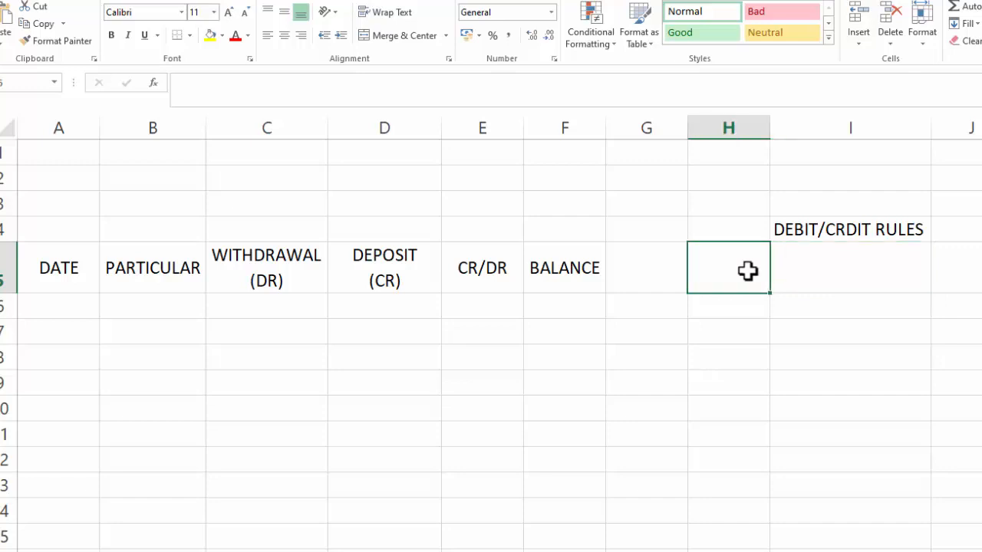
pyautogui.write('INCREASE')
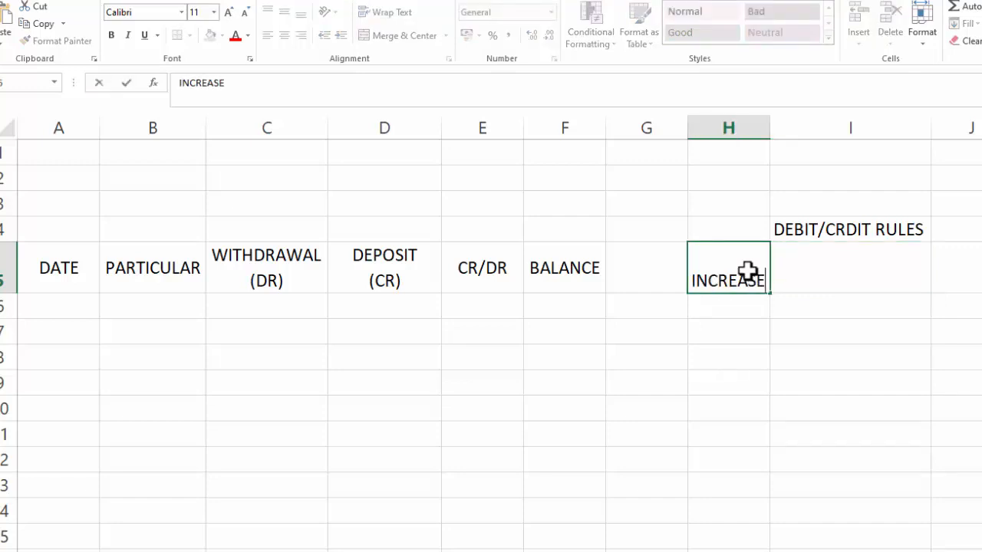
pyautogui.write(' IN ASSET')
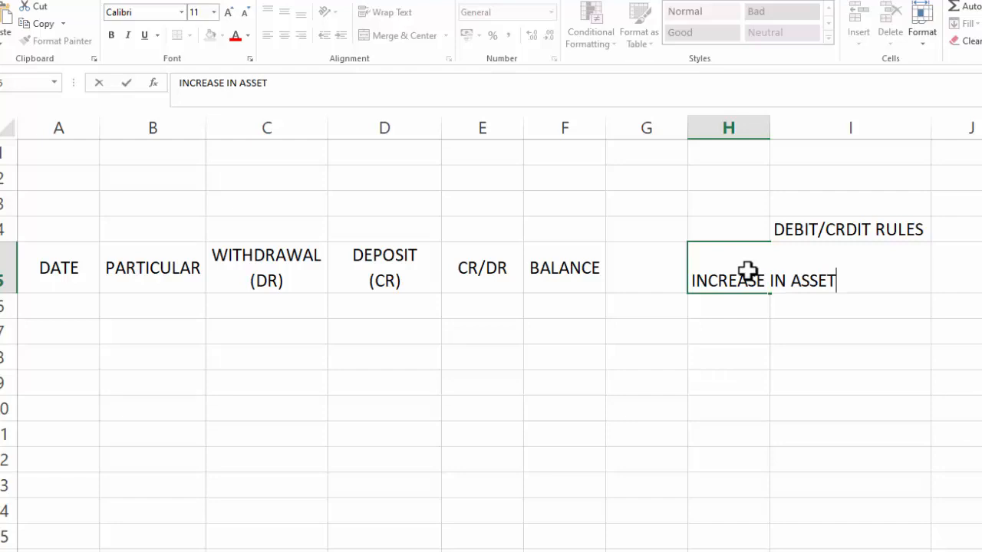
pyautogui.press('Return')
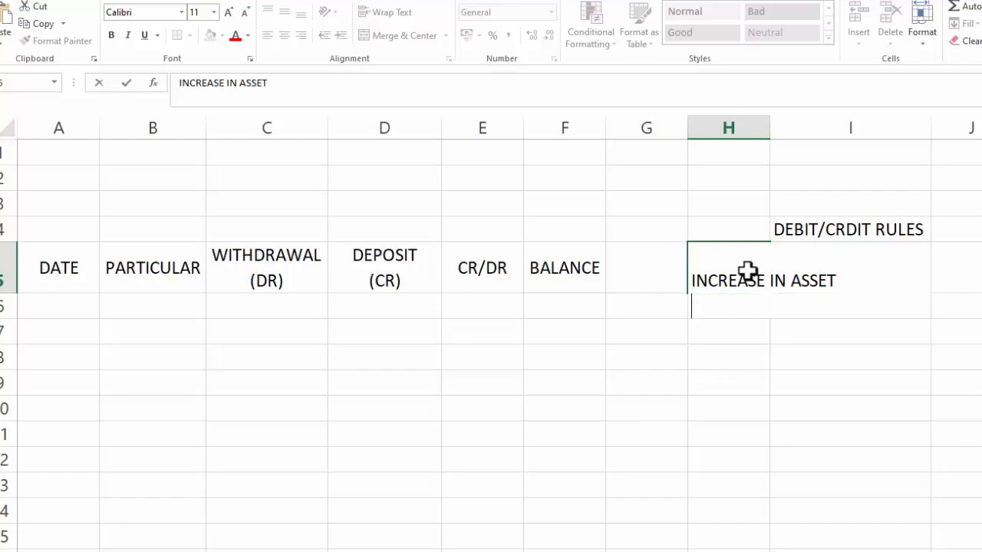
pyautogui.write('WILL BE D')
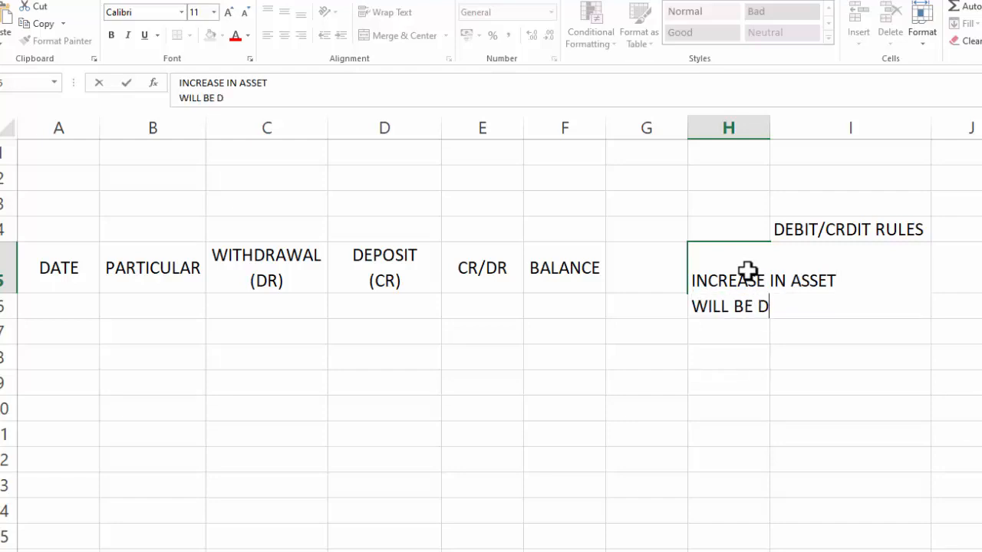
pyautogui.write('EBITED')
pyautogui.press('Tab')
pyautogui.write('DE')
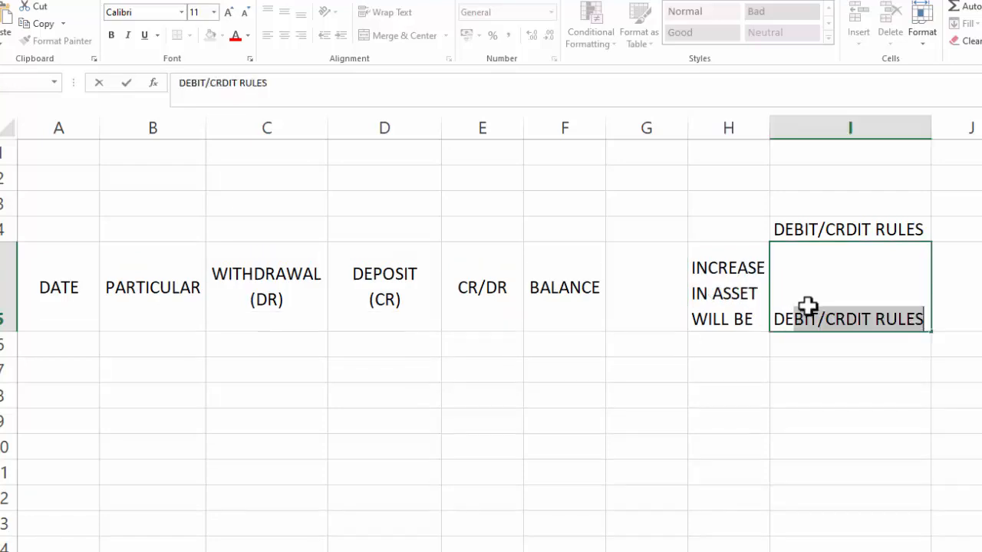
pyautogui.write('BIT')
pyautogui.press('Delete')
# Copy the asset rule from H5 into H6 and change its first word to DECREASE
pyautogui.click(730, 297)
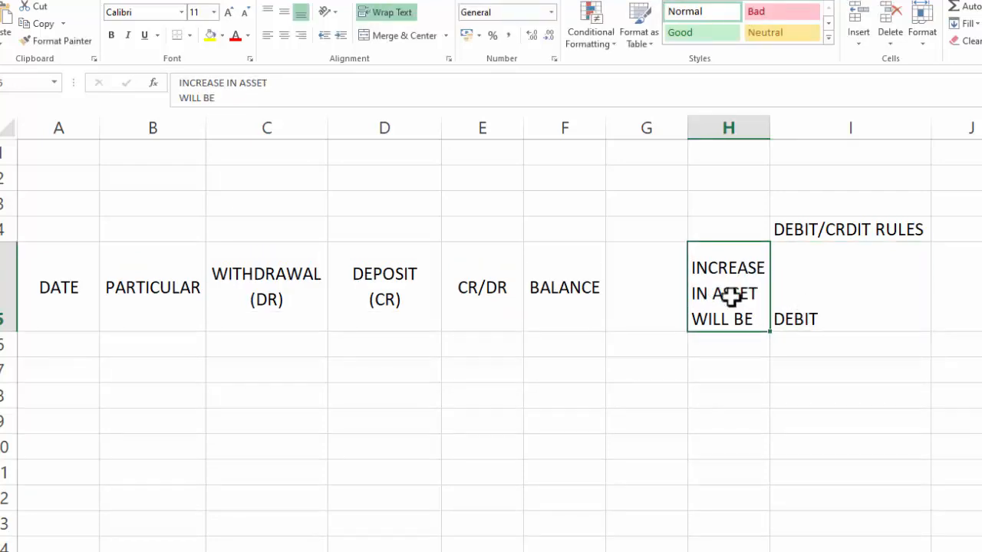
pyautogui.hotkey('ctrl', 'c')
pyautogui.click(732, 337)
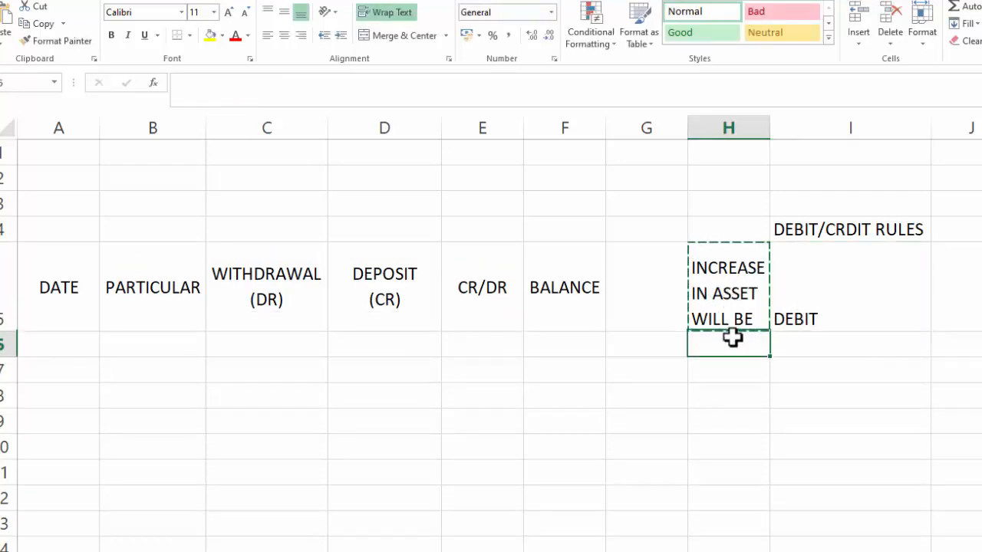
pyautogui.hotkey('ctrl', 'v')
pyautogui.doubleClick(744, 361)
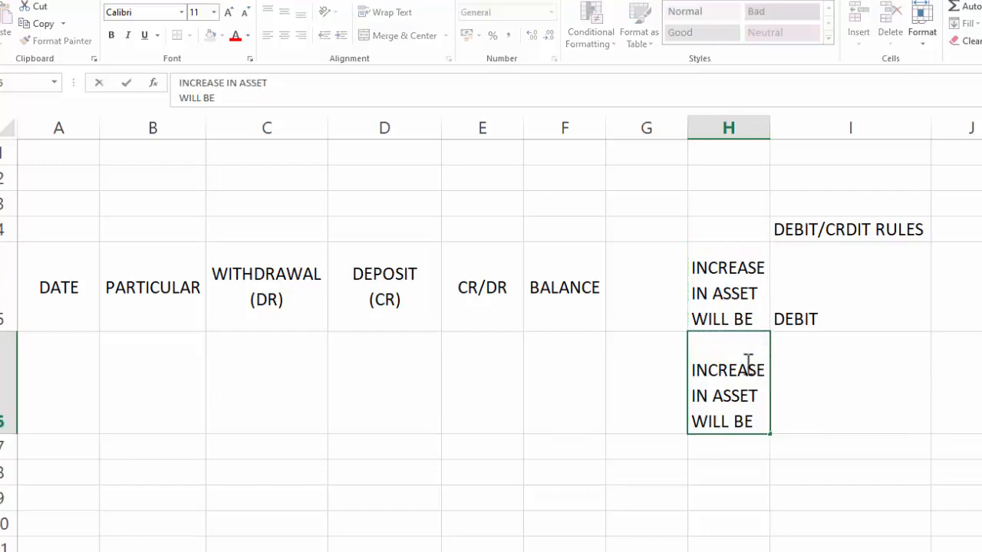
pyautogui.doubleClick(745, 367)
pyautogui.write('DECREASE')
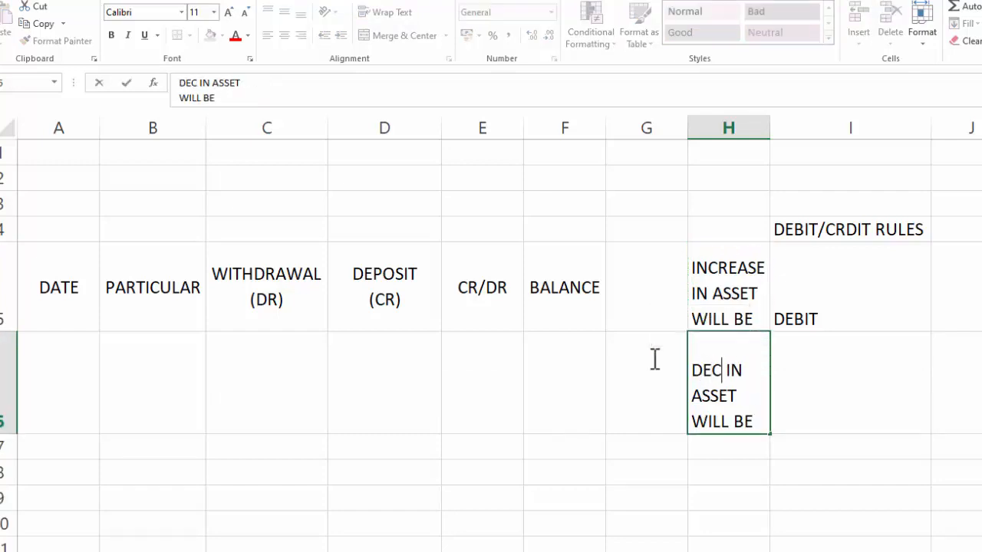
# Enter "CREDIT" in I6 as the treatment for the decrease in asset rule
pyautogui.press('Tab')
pyautogui.write('CR')
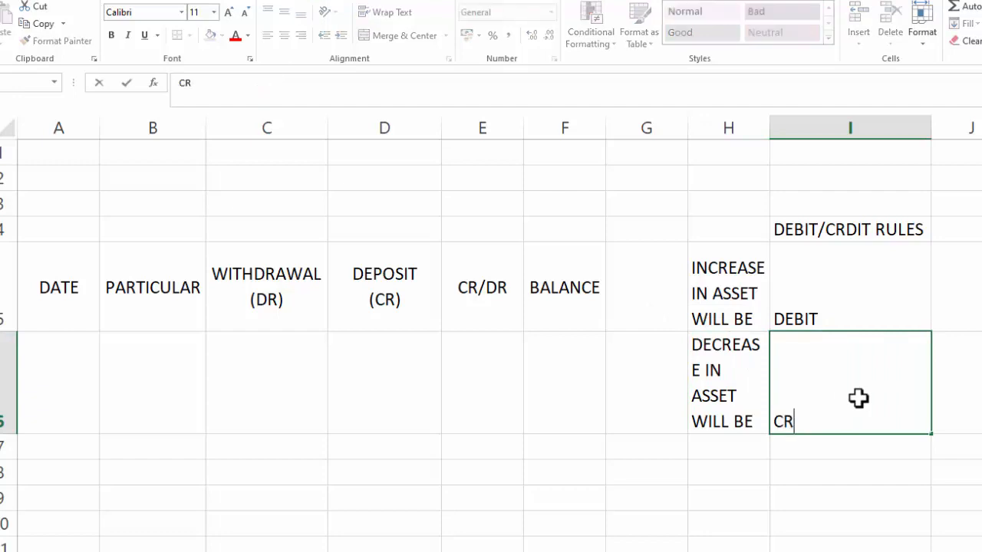
pyautogui.write('ED')
pyautogui.press('BackSpace')
pyautogui.write('EDIT')
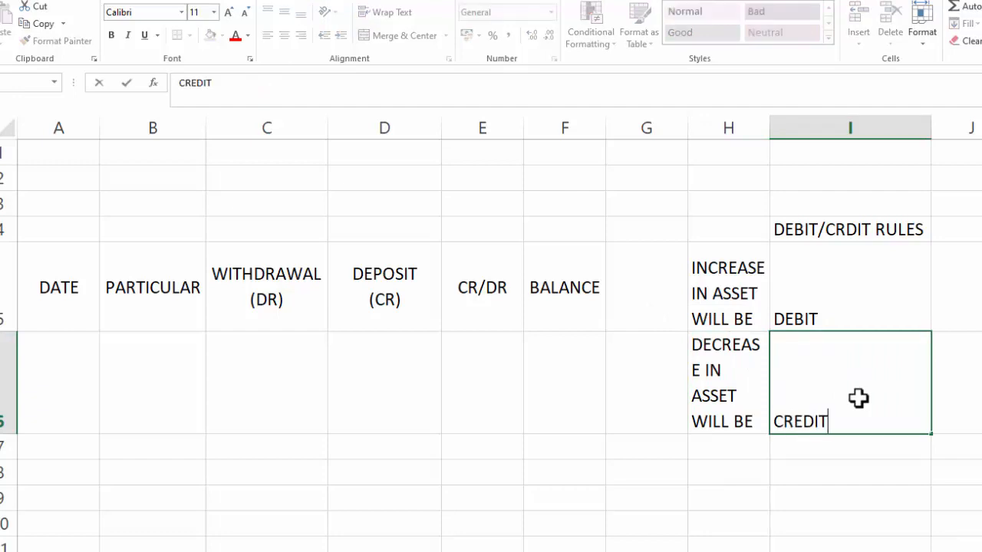
pyautogui.press('Tab')
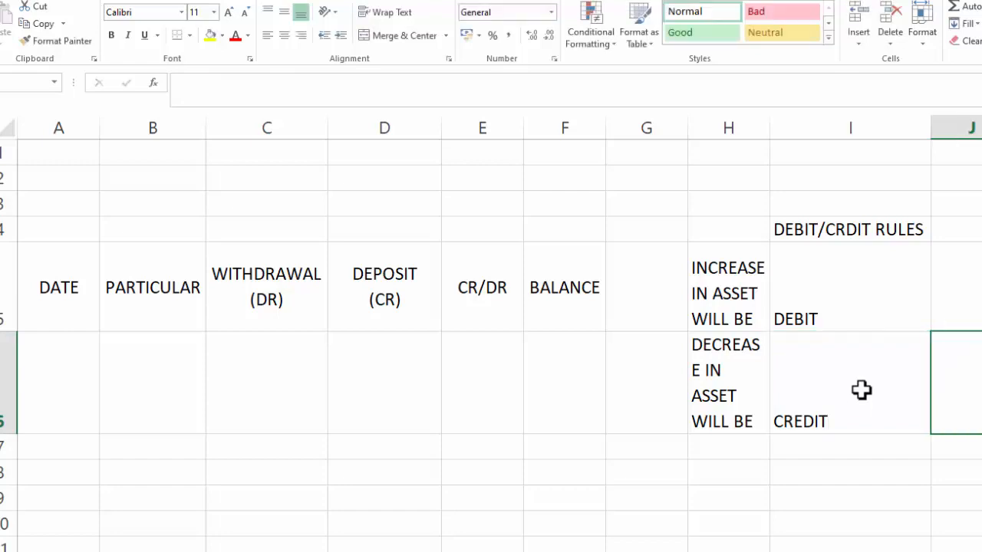
# Move the debit/credit rules block from H4:I6 up so that it starts at H1
pyautogui.moveTo(720, 224); pyautogui.dragTo(853, 427)
pyautogui.hotkey('ctrl', 'c')
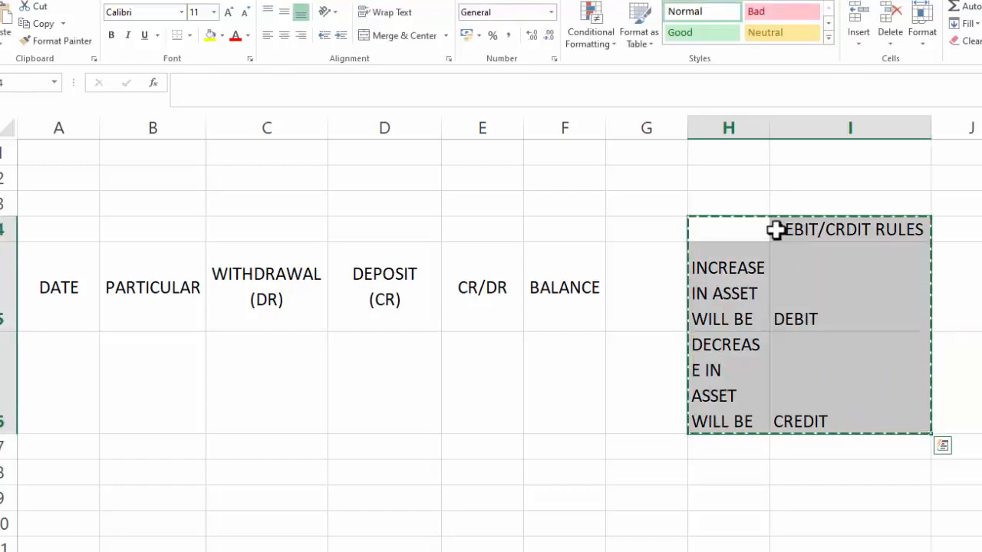
pyautogui.click(715, 153)
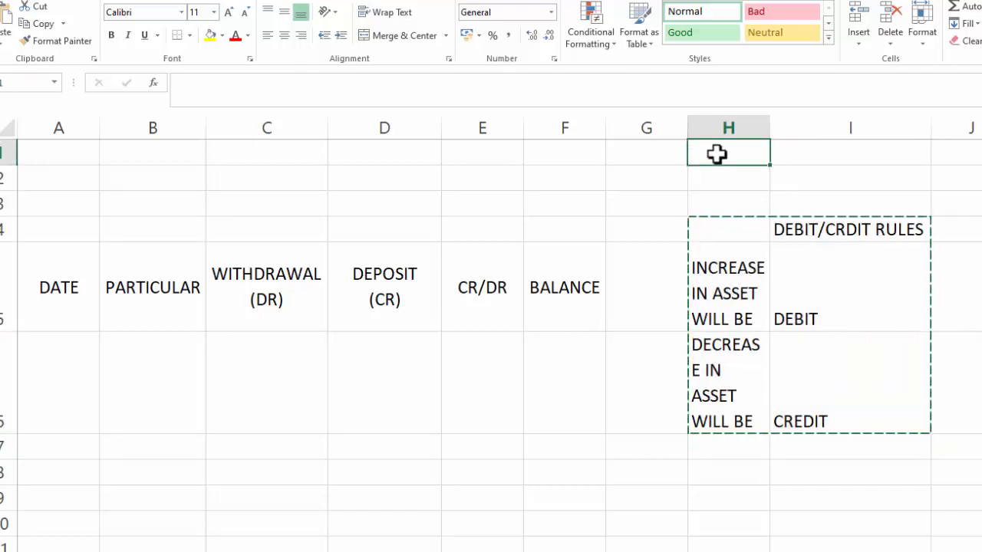
pyautogui.hotkey('ctrl', 'v')
pyautogui.click(759, 179)
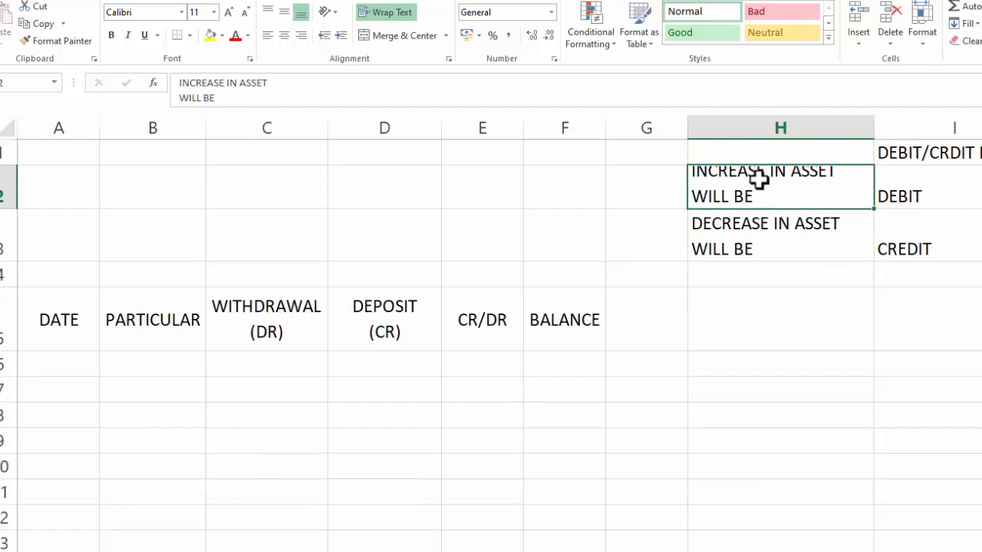
# Reduce the asset rule texts in H2:H3 to font size 8 and make them bold
pyautogui.doubleClick(759, 180)
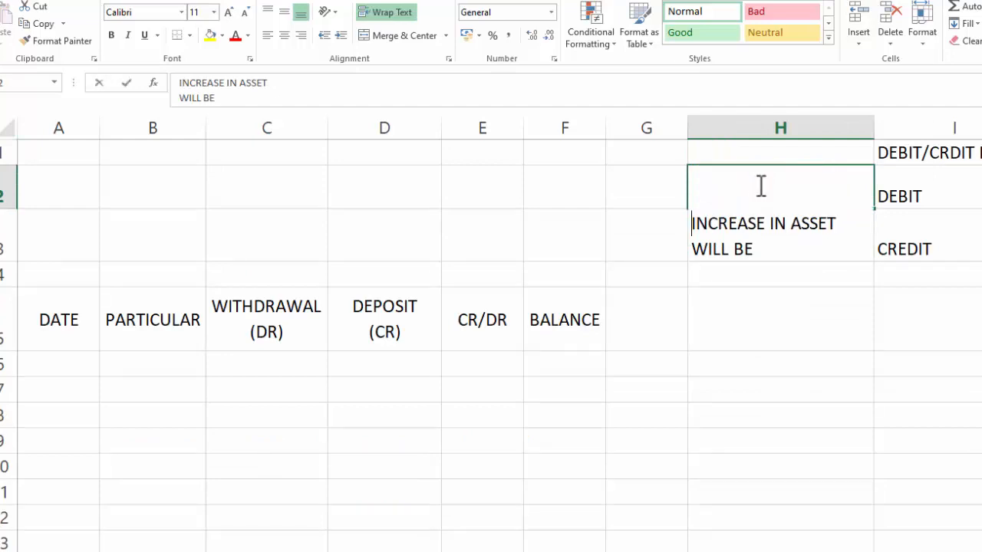
pyautogui.doubleClick(757, 224)
pyautogui.click(801, 270)
pyautogui.moveTo(775, 196); pyautogui.dragTo(771, 252)
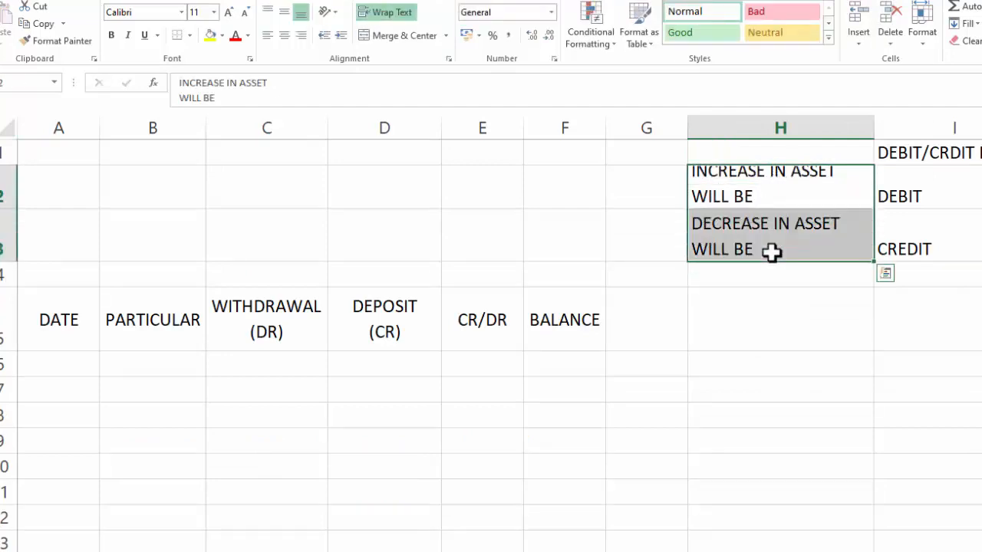
pyautogui.click(246, 13)
pyautogui.click(246, 13)
pyautogui.click(246, 13)
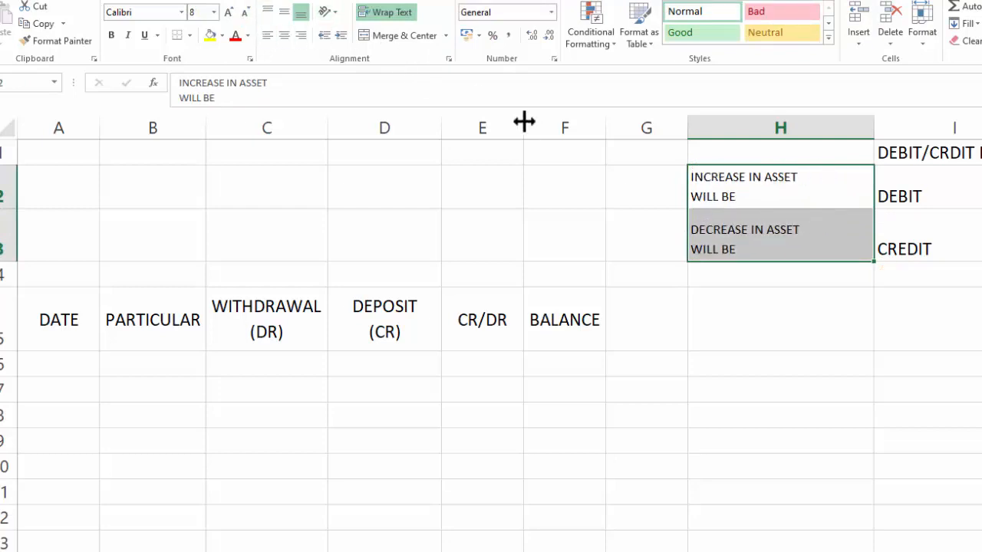
pyautogui.click(111, 37)
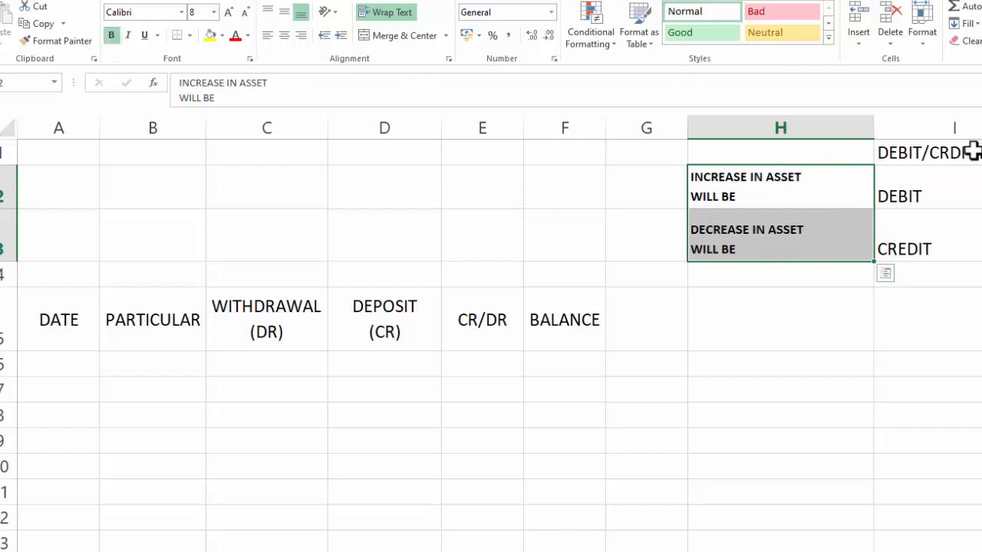
# Set the DEBIT and CREDIT entries in I2:I3 to font size 10 and bold
pyautogui.click(911, 192)
pyautogui.moveTo(910, 192); pyautogui.dragTo(921, 232)
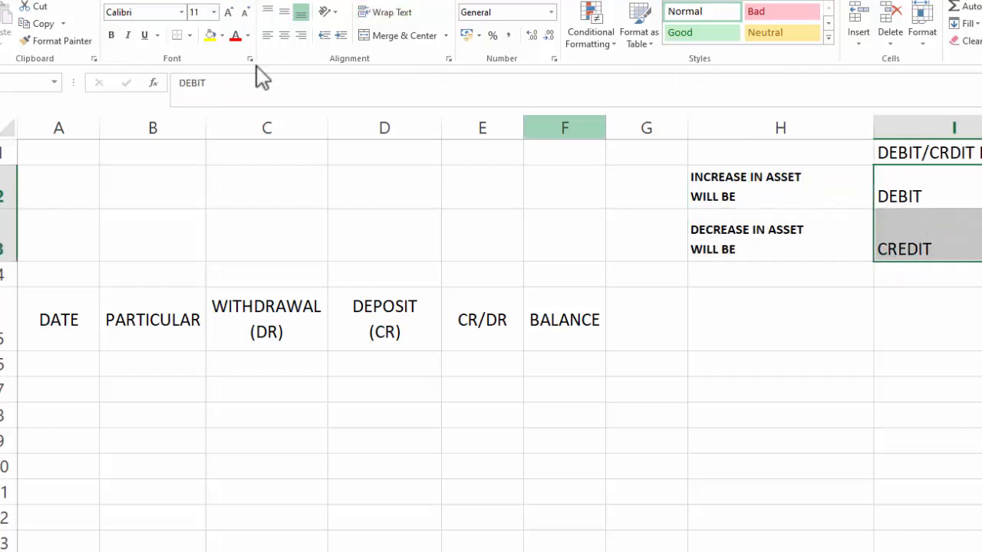
pyautogui.click(245, 14)
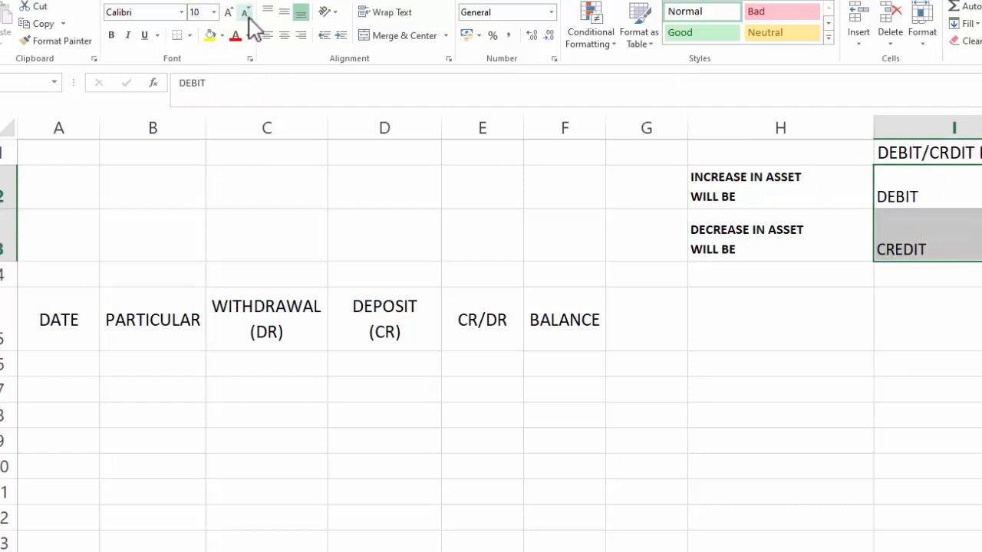
pyautogui.click(112, 35)
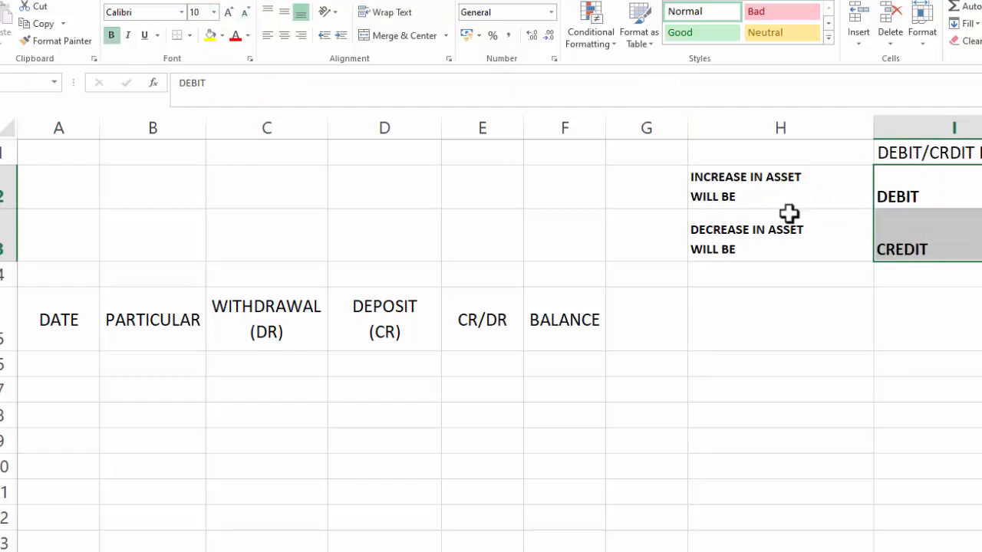
# Apply all borders to the rules in H2:I3, and merge, center and bold the title across H1:I1
pyautogui.moveTo(756, 191); pyautogui.dragTo(964, 248)
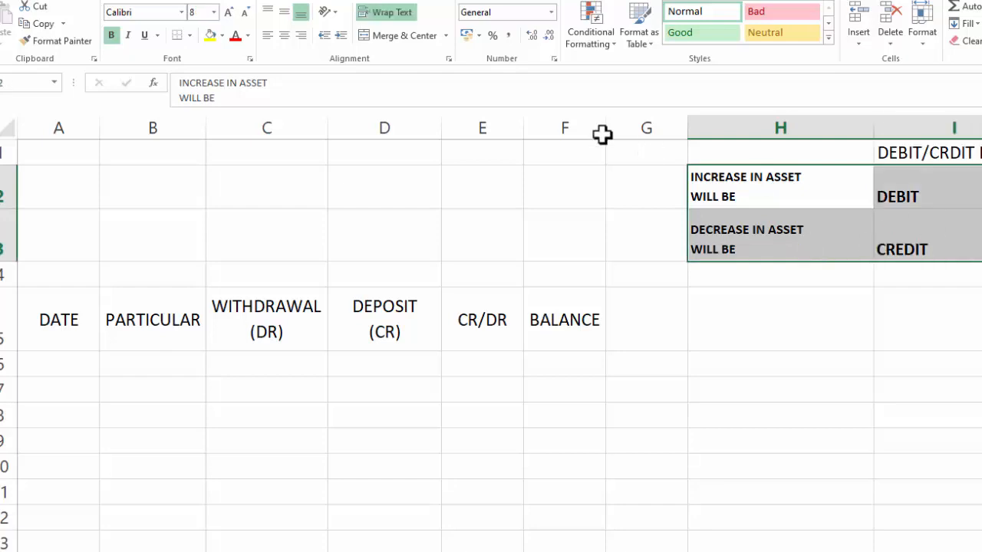
pyautogui.click(190, 36)
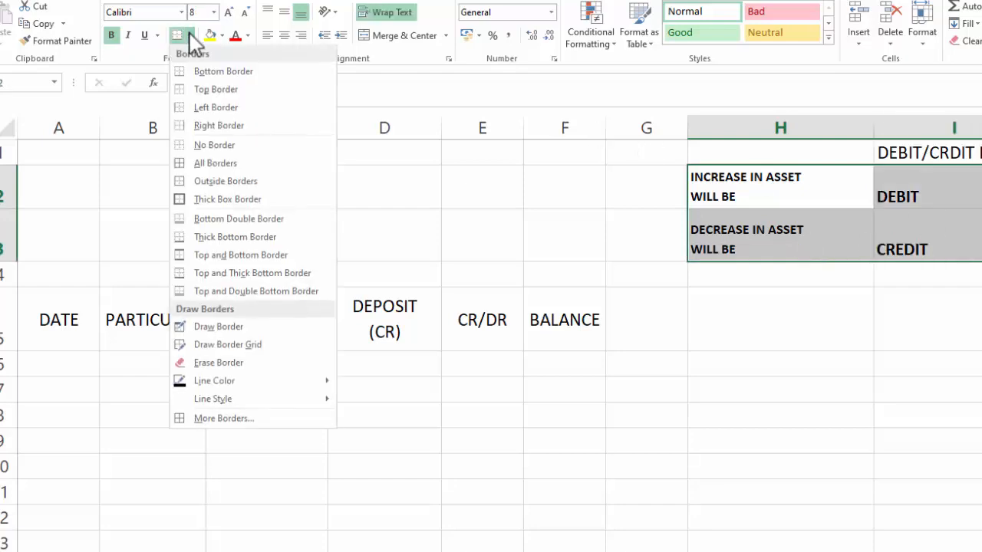
pyautogui.click(204, 164)
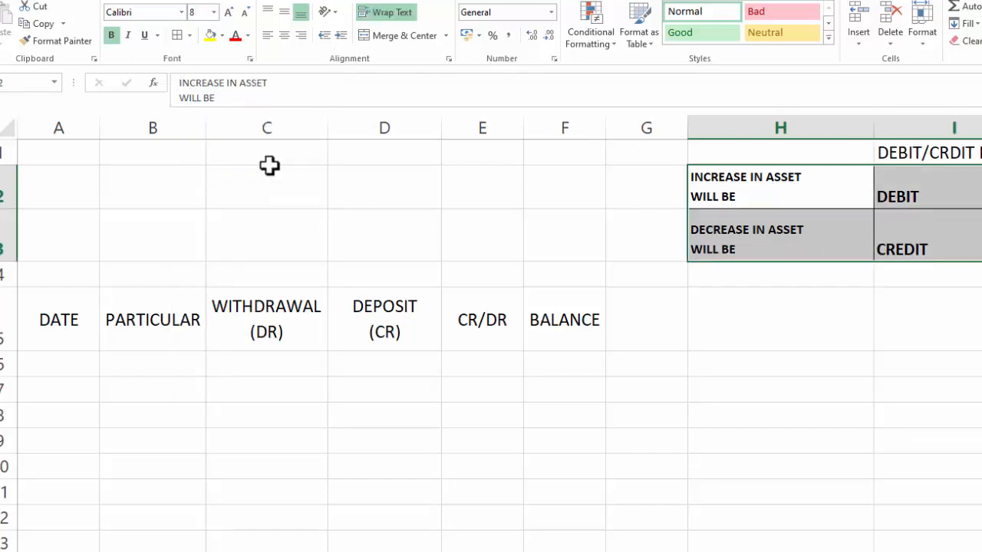
pyautogui.click(780, 363)
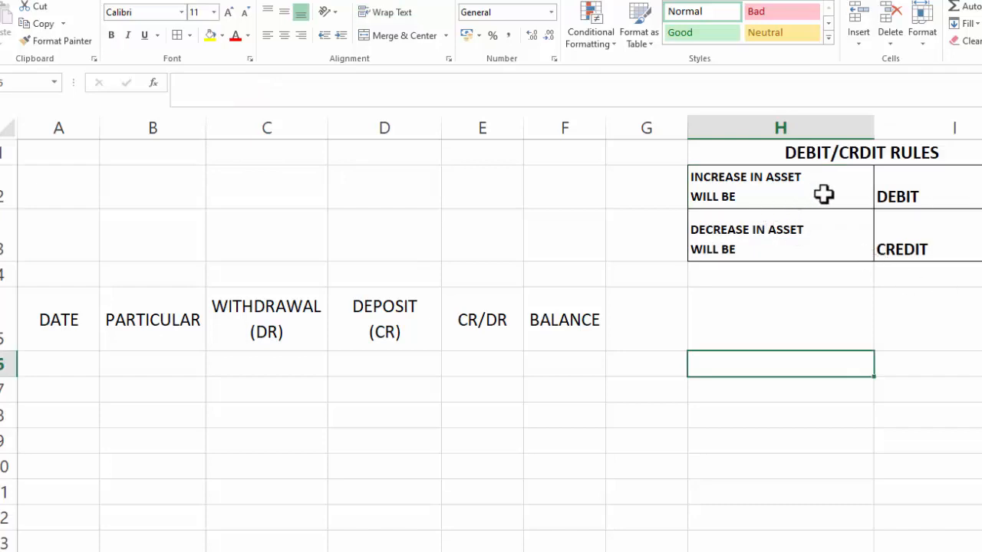
pyautogui.click(934, 234)
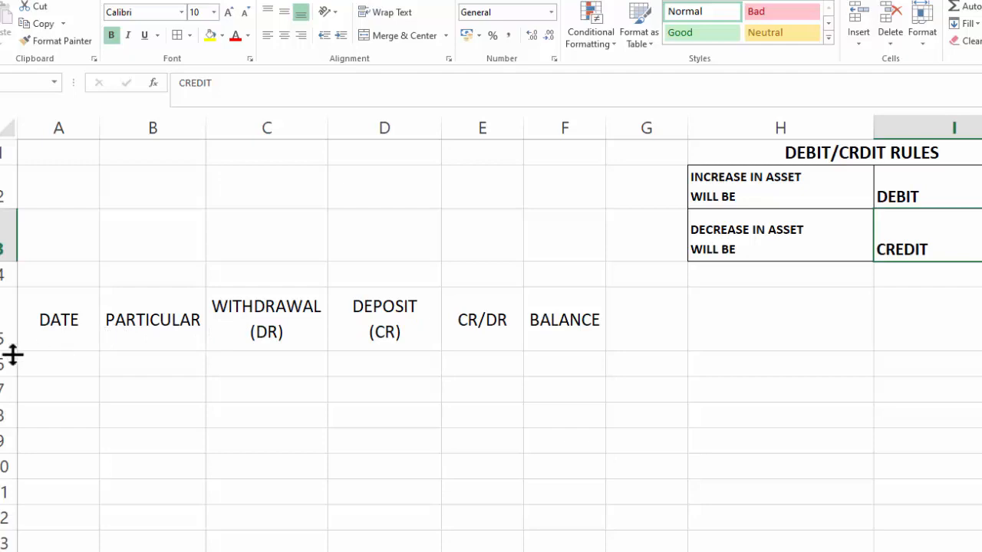
# Shorten header row 5 slightly and apply all borders to the ledger range A5:F15
pyautogui.moveTo(7, 351); pyautogui.dragTo(7, 343)
pyautogui.moveTo(68, 314); pyautogui.dragTo(576, 330)
pyautogui.scroll(4, 392, 290)
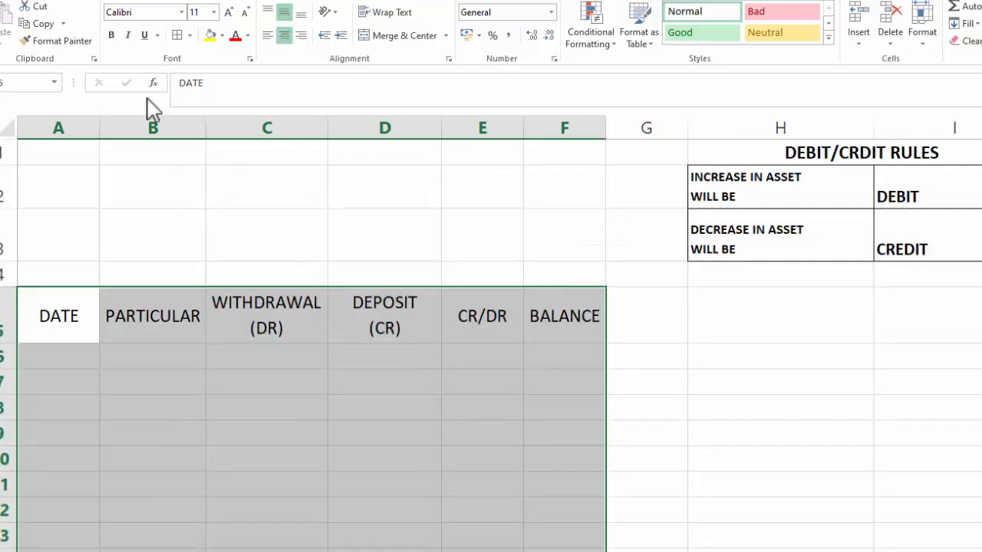
pyautogui.click(178, 35)
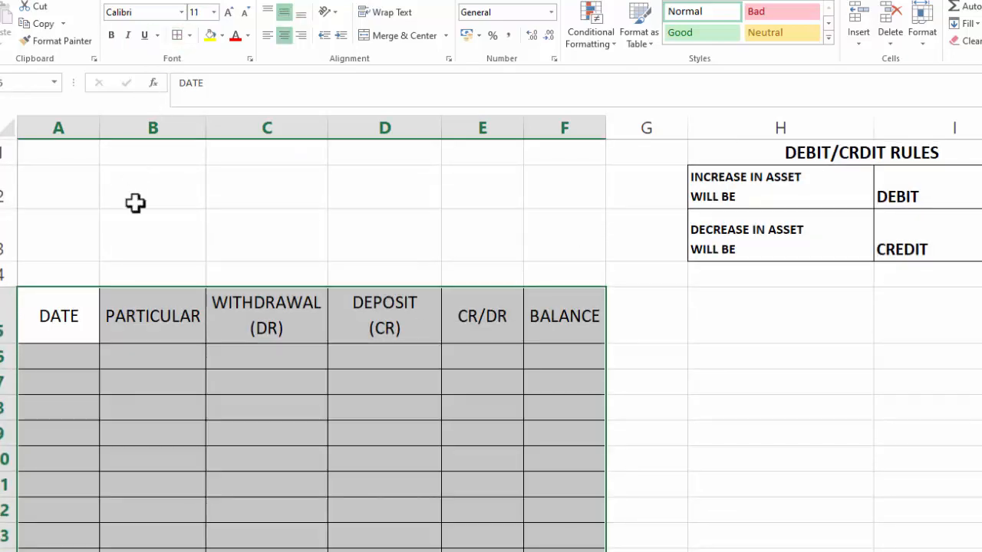
# Enter the date 1/12/2021 in A6, the first ledger row
pyautogui.scroll(-1, 81, 261)
pyautogui.click(76, 217)
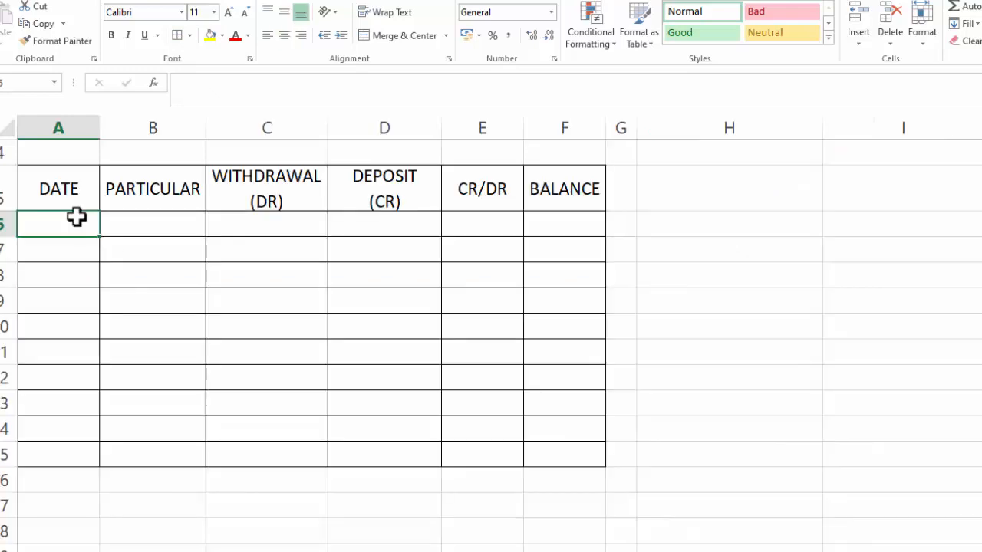
pyautogui.write('1/')
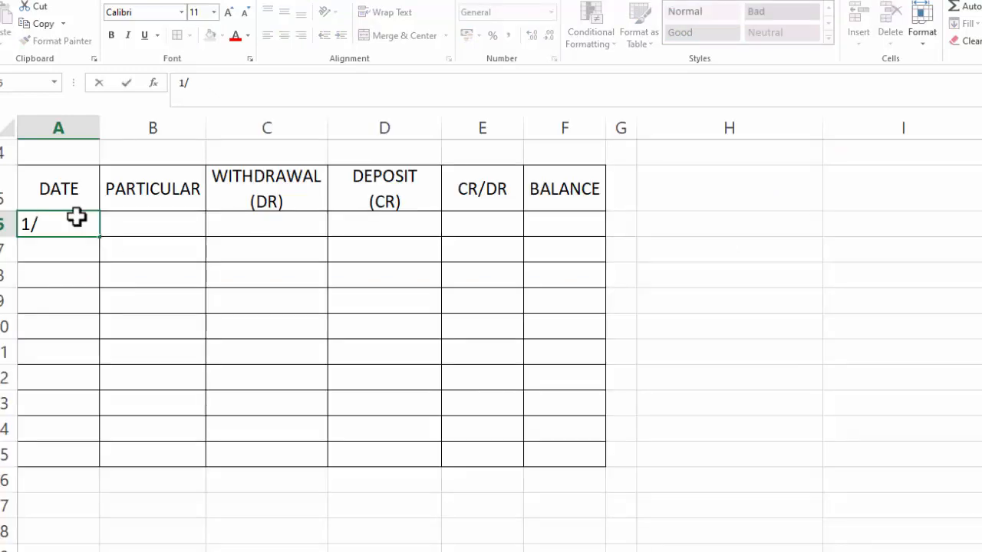
pyautogui.write('12/')
pyautogui.write('202')
pyautogui.write('1')
# Enter "CASH WITHDRAWAL" as the particular in B6
pyautogui.click(147, 227)
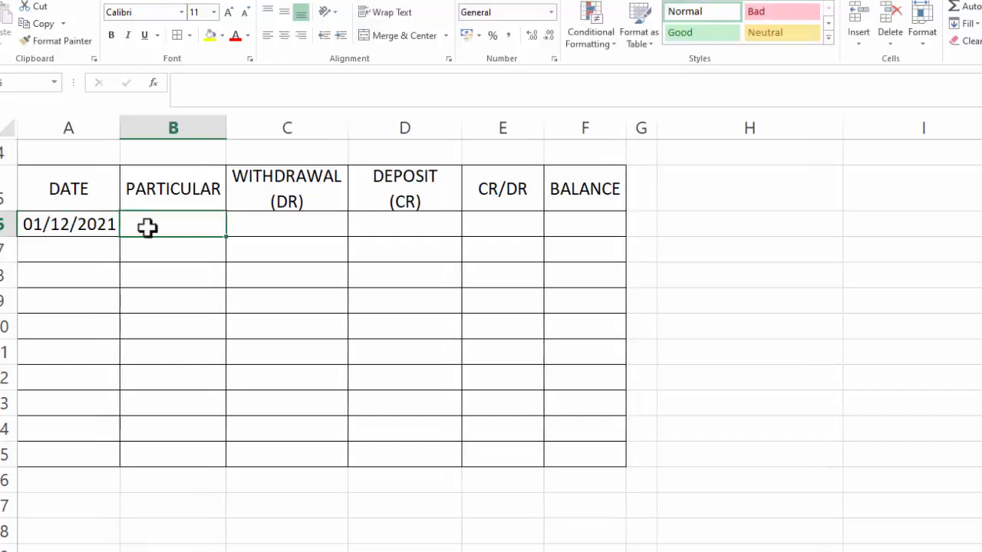
pyautogui.write('CASH')
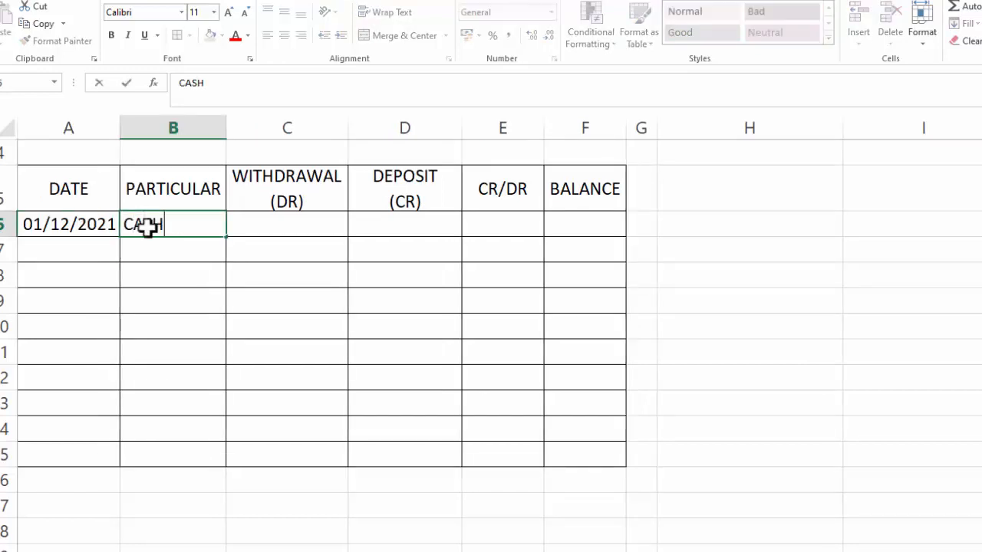
pyautogui.write(' WITHD')
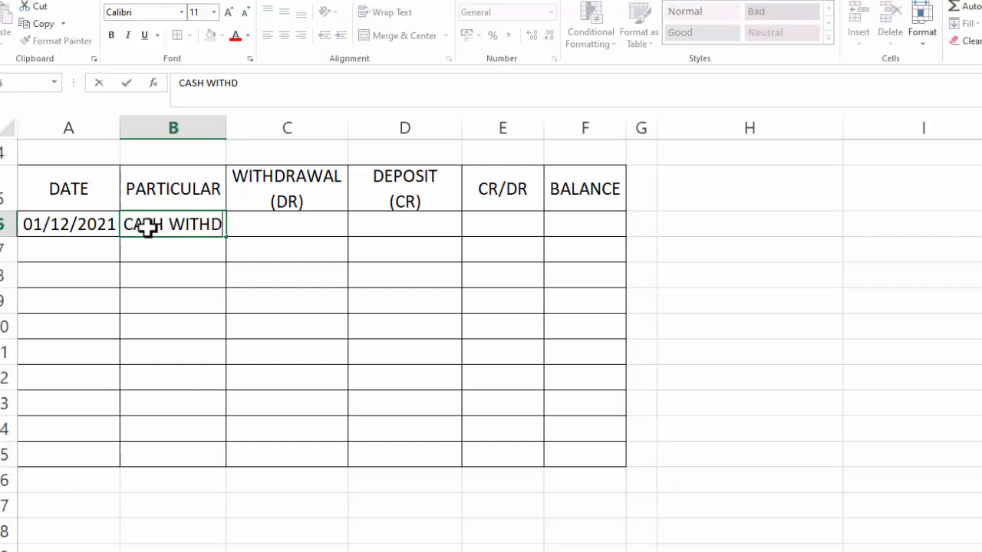
pyautogui.write('RAWA')
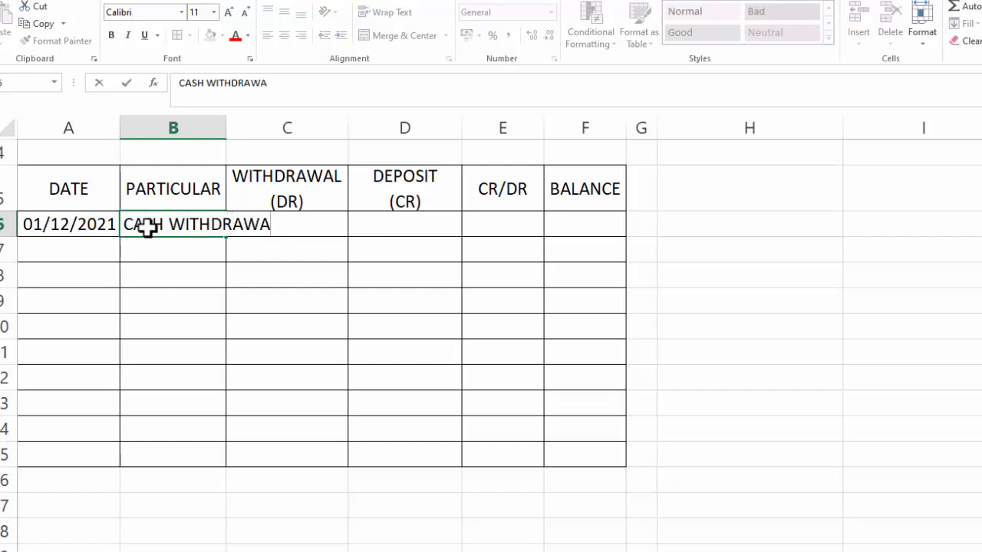
pyautogui.write('L')
pyautogui.press('Tab')
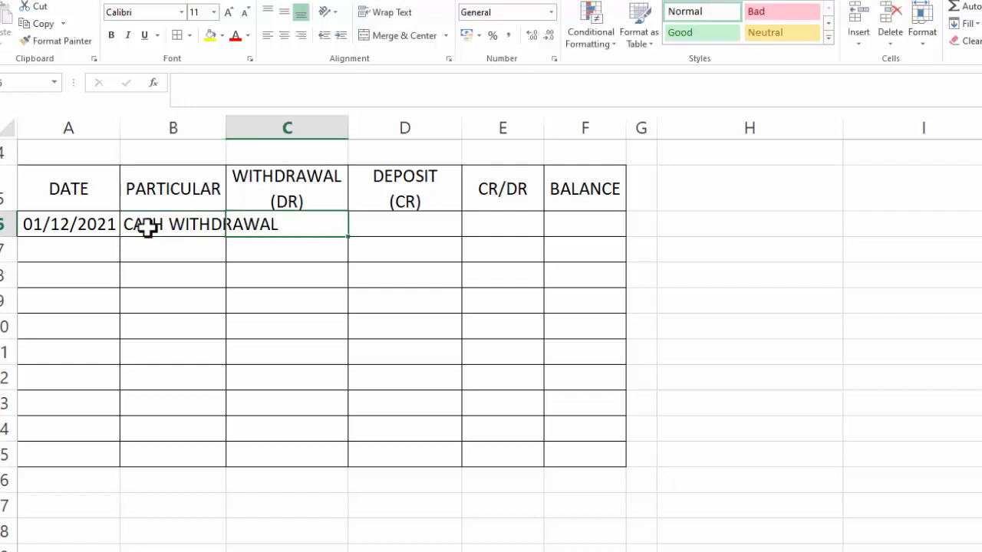
# Widen the PARTICULAR column to leave extra room beyond the B6 text
pyautogui.doubleClick(225, 127)
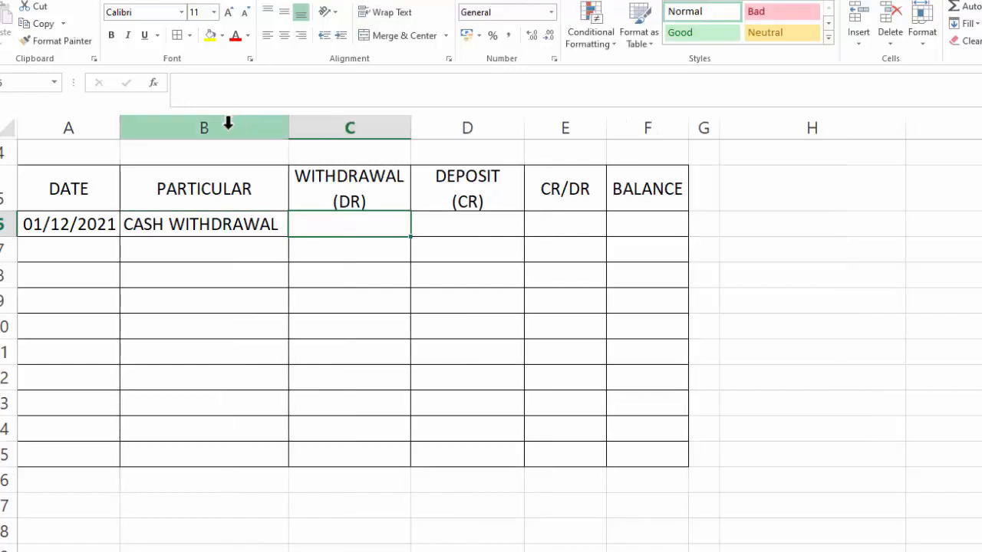
pyautogui.moveTo(290, 129); pyautogui.dragTo(361, 140)
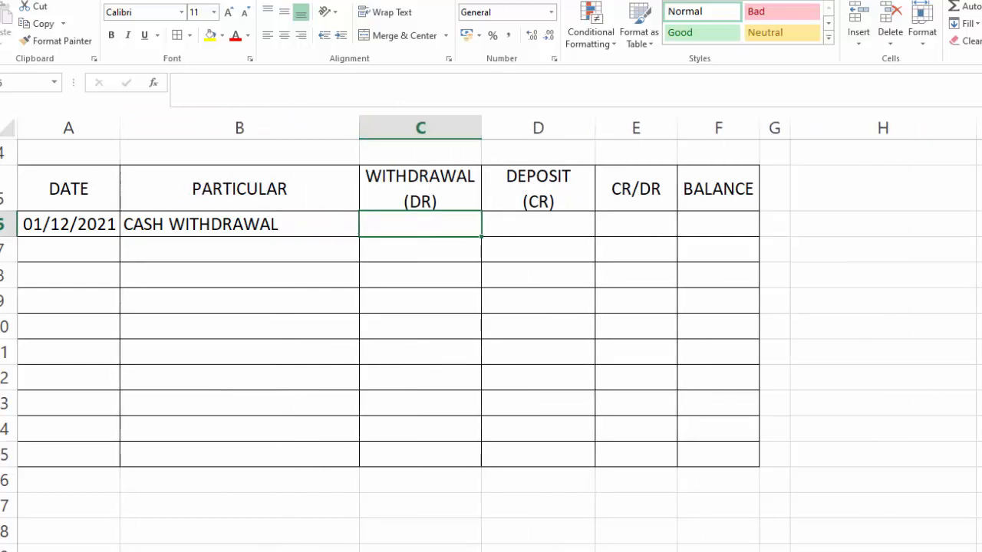
pyautogui.scroll(1, 491, 307)
pyautogui.scroll(-2, 491, 307)
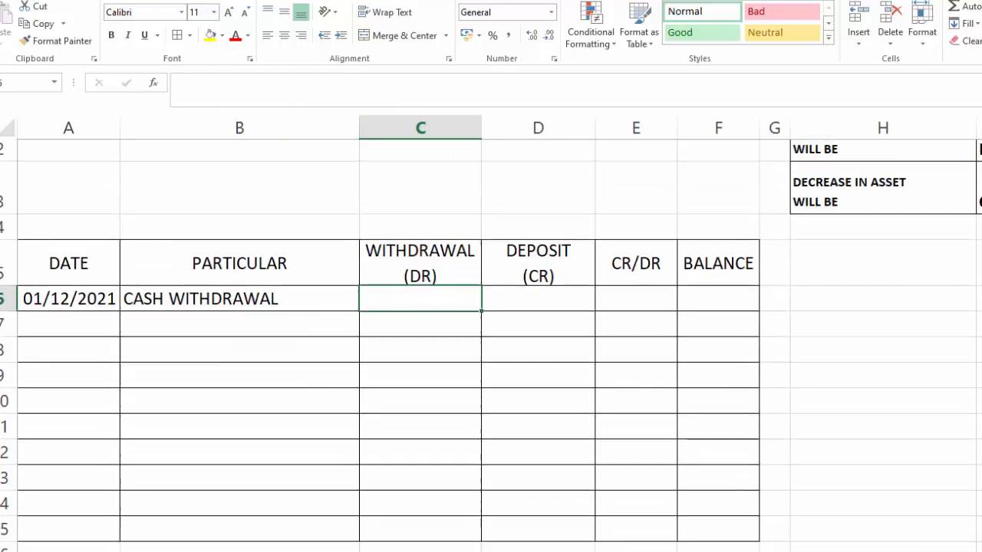
# Try extending the B6 particular with "WITH CHEQUE NO" and a cheque number and shortening row 6, and undo both changes
pyautogui.doubleClick(326, 224)
pyautogui.write('WITH CH')
pyautogui.press('BackSpace')
pyautogui.press('BackSpace')
pyautogui.press('BackSpace')
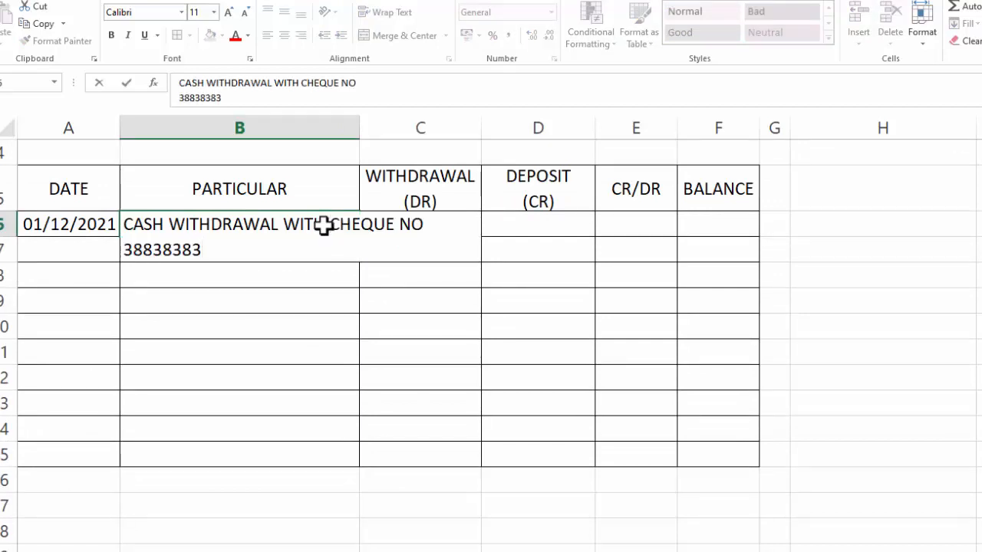
pyautogui.press('Tab')
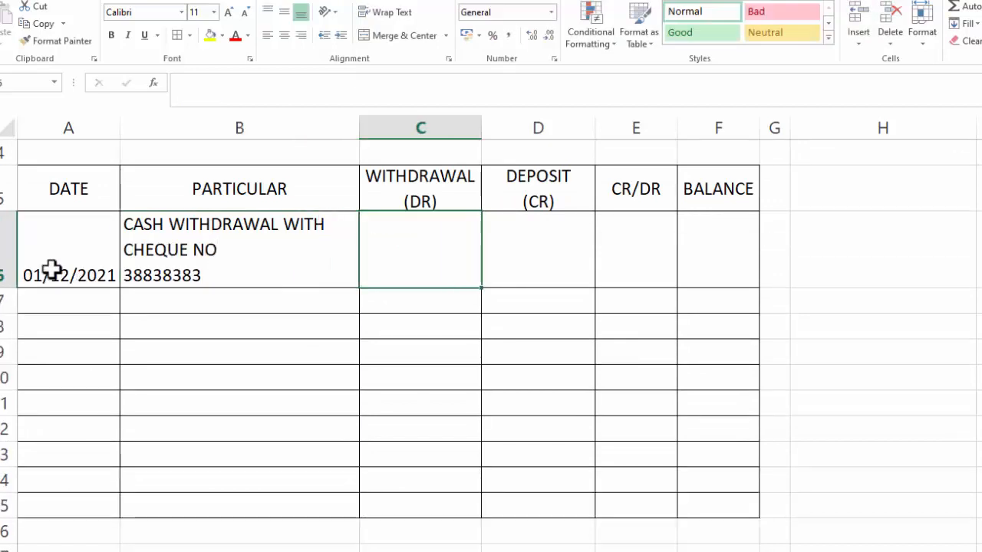
pyautogui.moveTo(11, 289); pyautogui.dragTo(13, 268)
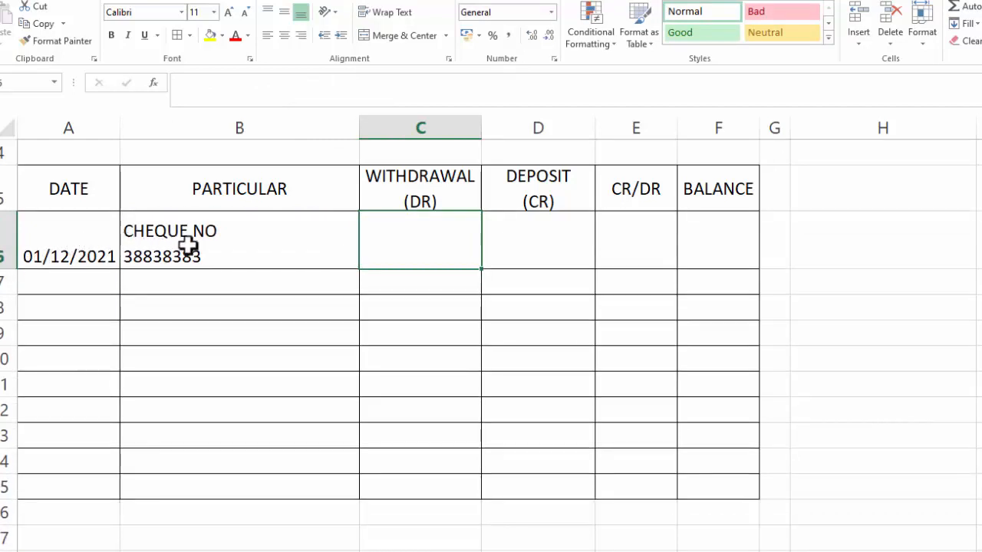
pyautogui.hotkey('ctrl', 'z')
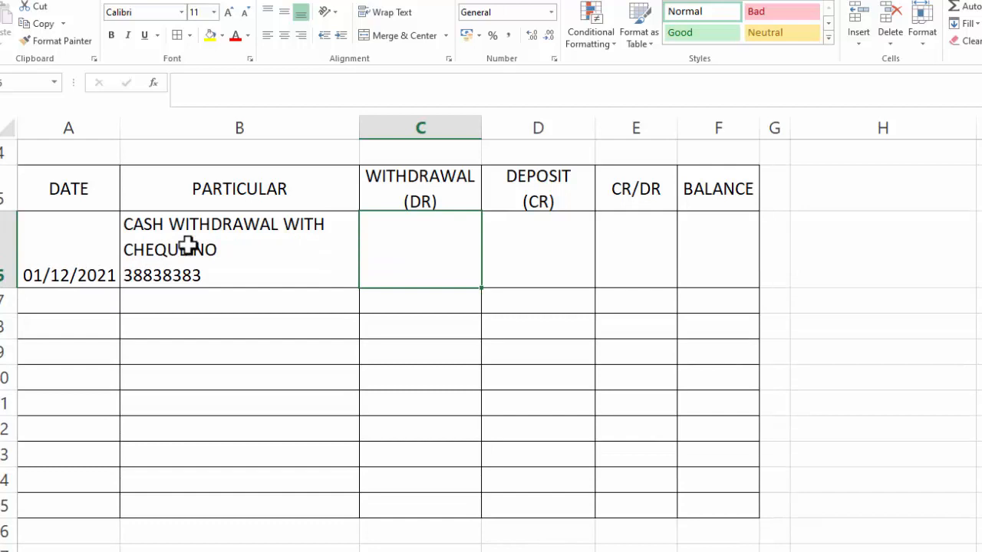
pyautogui.hotkey('ctrl', 'z')
# Extend the B6 particular to "CASH WITHDRAWAL WITH CHEQUE No" and widen the PARTICULAR column to hold it
pyautogui.doubleClick(308, 221)
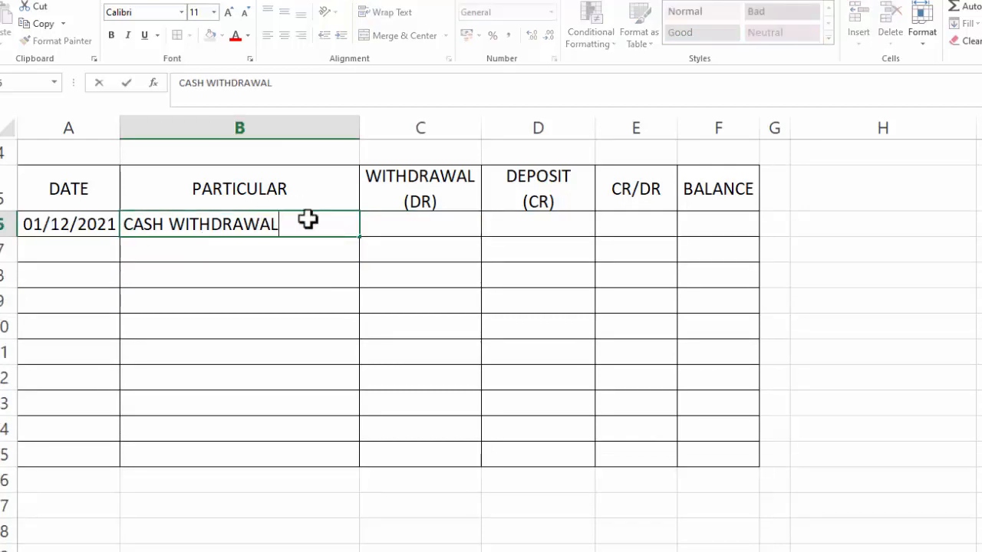
pyautogui.write('WITH c')
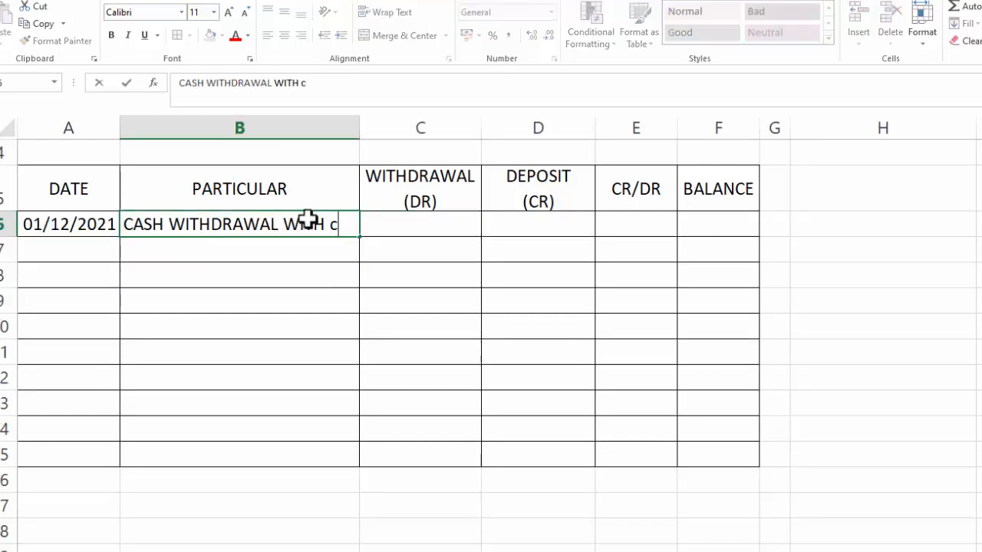
pyautogui.write('HEQU')
pyautogui.press('BackSpace')
pyautogui.press('BackSpace')
pyautogui.press('BackSpace')
pyautogui.press('BackSpace')
pyautogui.press('BackSpace')
pyautogui.write('C')
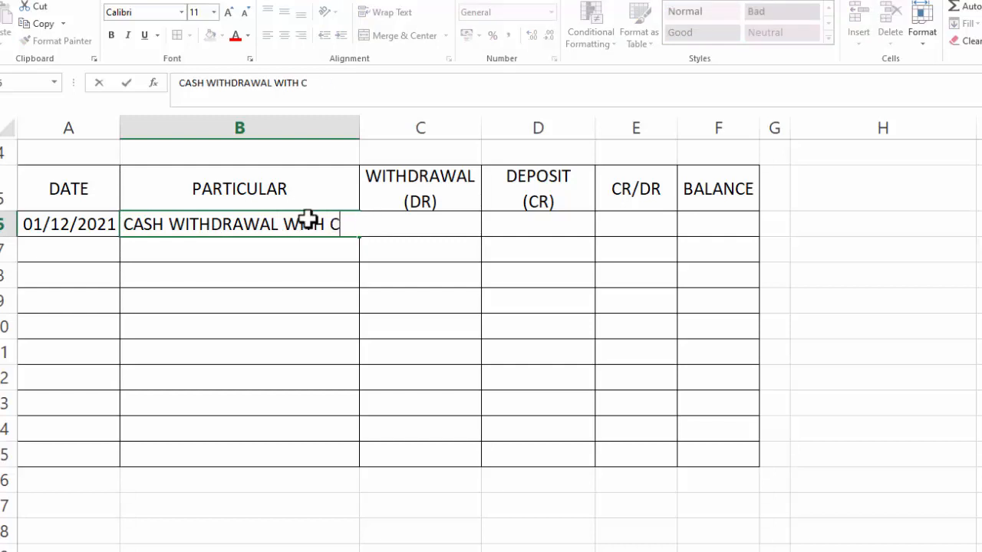
pyautogui.write('HEQUE nO')
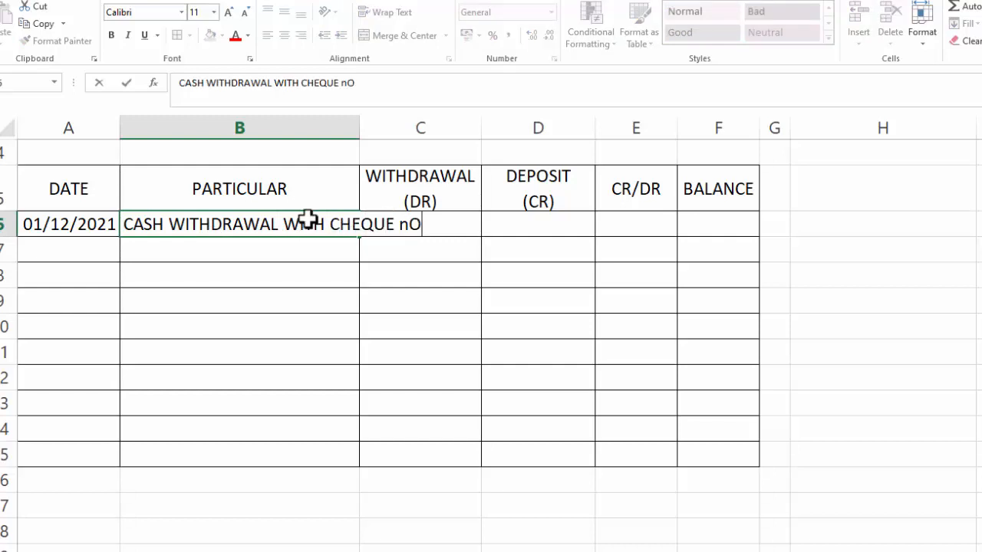
pyautogui.press('BackSpace')
pyautogui.press('BackSpace')
pyautogui.write('No')
pyautogui.press('Tab')
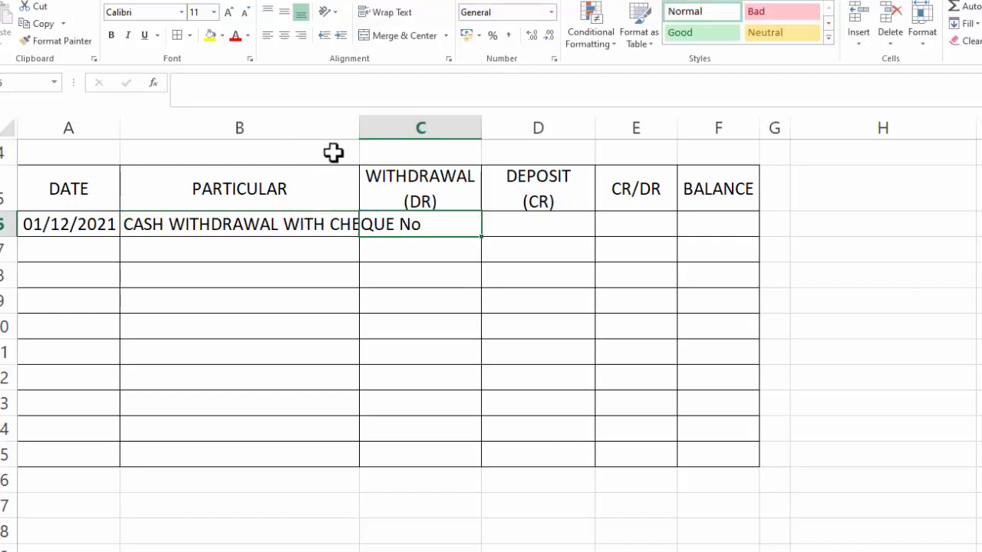
pyautogui.doubleClick(359, 128)
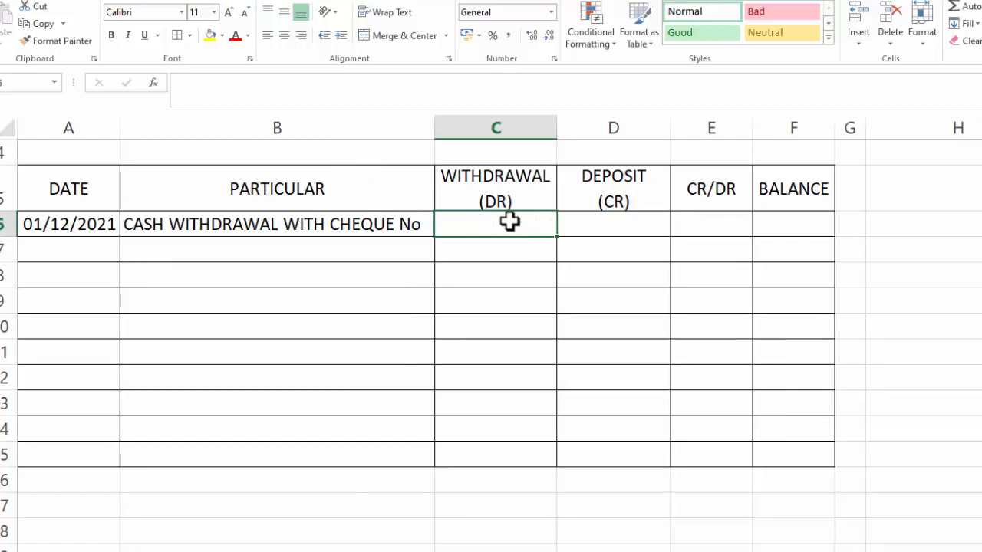
# Try a withdrawal of 120000 in C6 with the balance formula =D6-C6 in F6
pyautogui.write('120000')
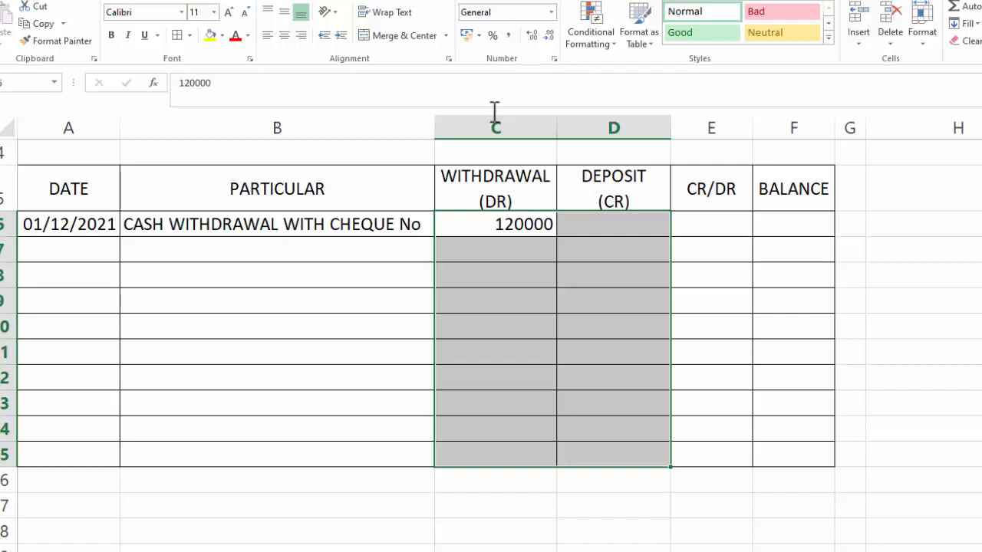
pyautogui.click(482, 277)
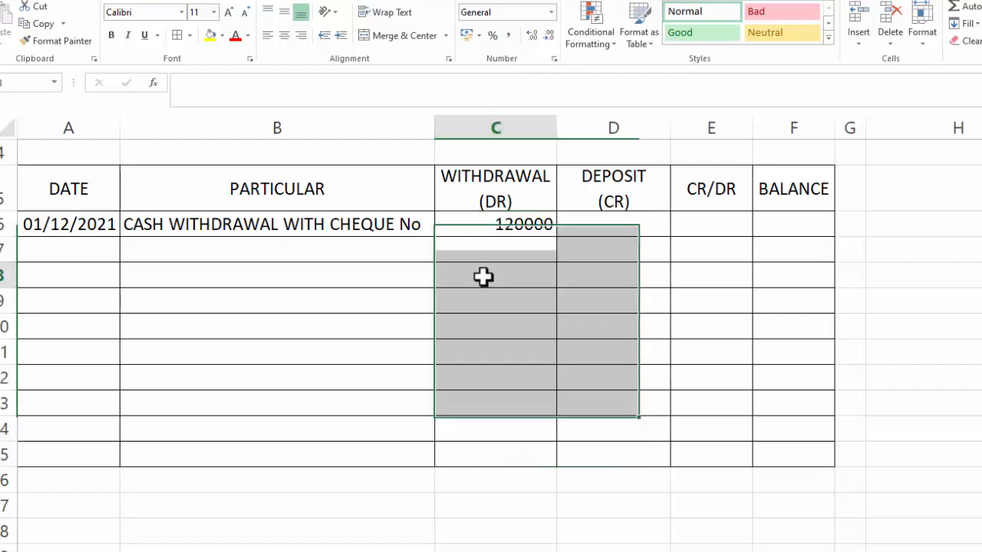
pyautogui.click(785, 224)
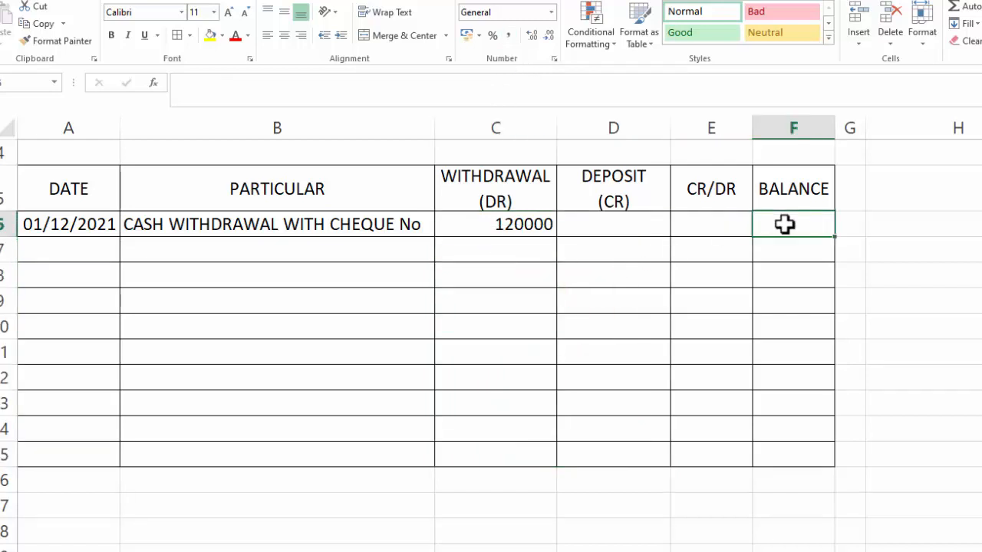
pyautogui.write('=')
pyautogui.click(633, 223)
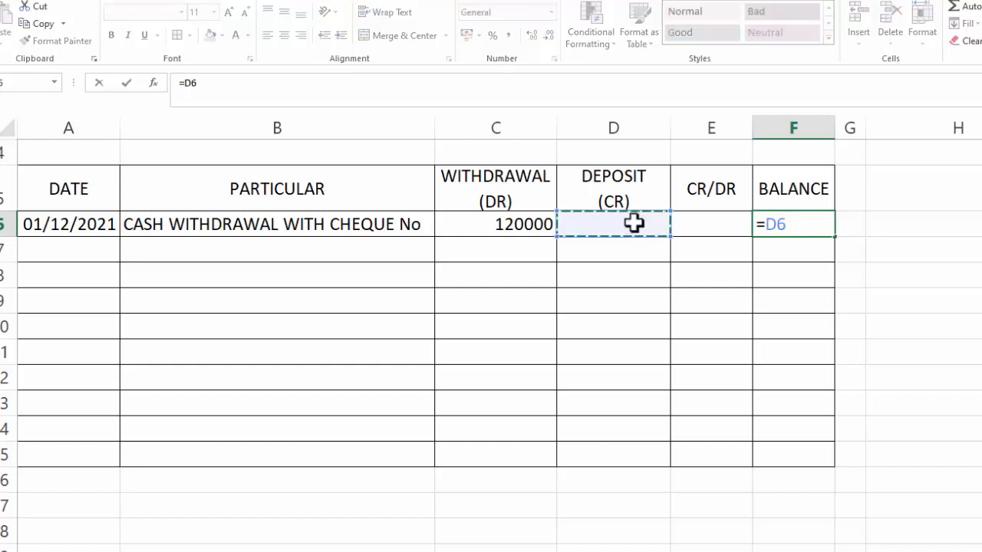
pyautogui.write('-')
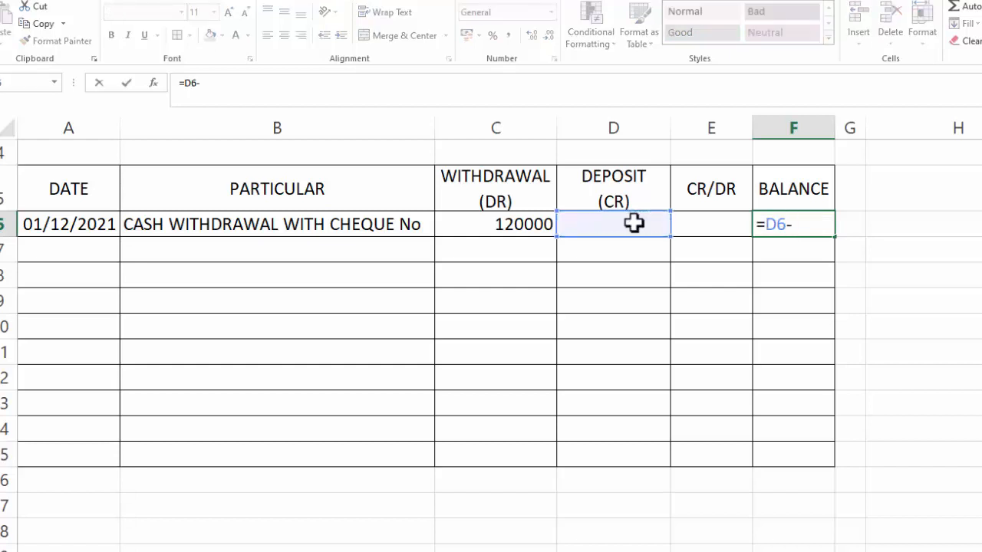
pyautogui.click(522, 226)
pyautogui.press('Escape')
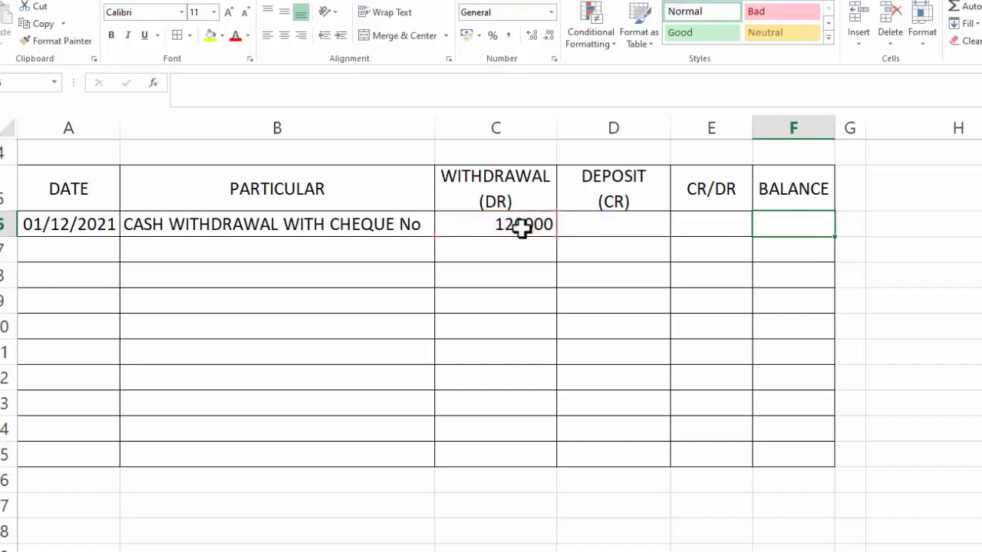
# Clear the withdrawal amount in C6 and change the B6 particular to "CASH Deposit WITH CHEQUE No"
pyautogui.click(522, 226)
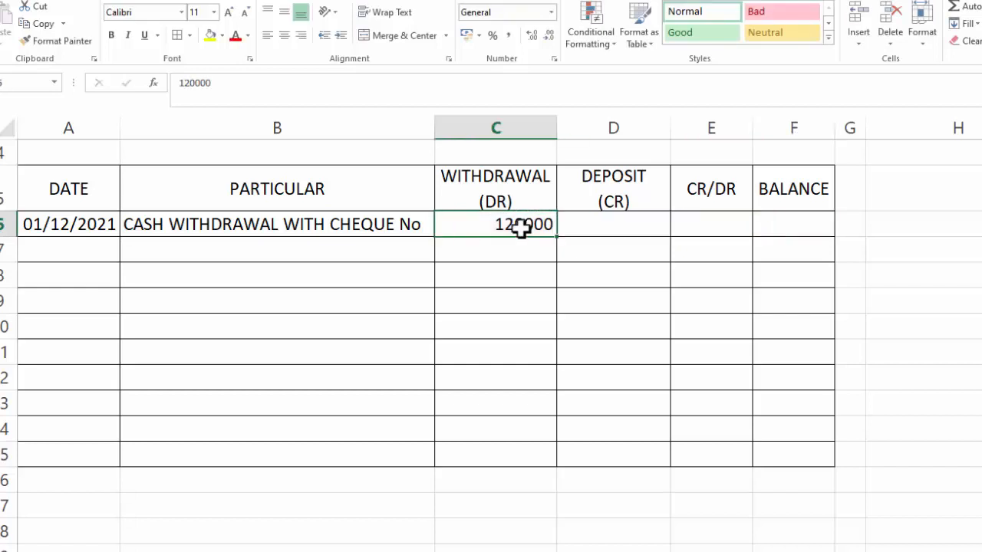
pyautogui.doubleClick(213, 225)
pyautogui.write('De')
pyautogui.write('posit')
# Enter 250000 as the deposit amount in D6
pyautogui.click(604, 230)
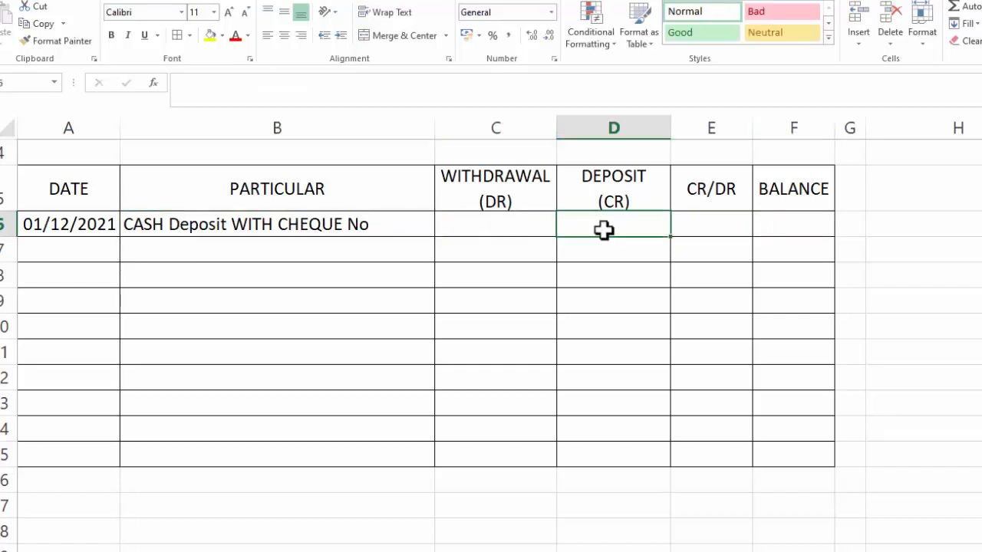
pyautogui.write('13000')
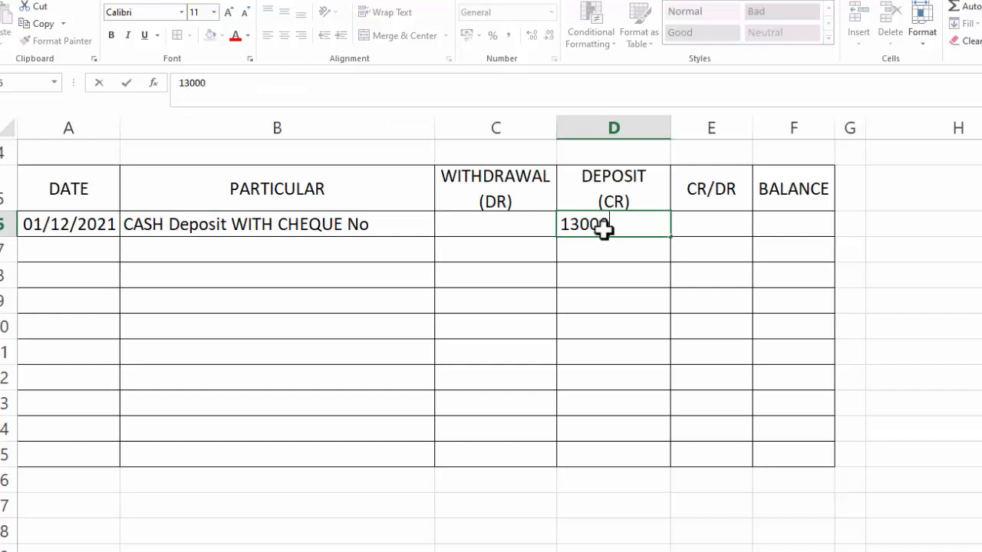
pyautogui.press('BackSpace')
pyautogui.press('BackSpace')
pyautogui.press('BackSpace')
pyautogui.press('BackSpace')
pyautogui.write('2599')
pyautogui.press('BackSpace')
pyautogui.press('BackSpace')
pyautogui.write('000')
pyautogui.press('Tab')
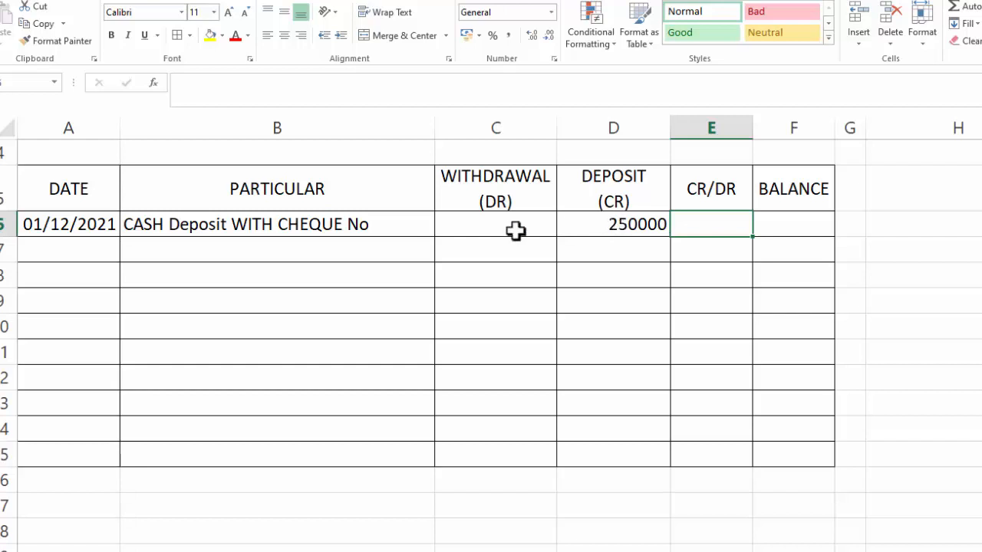
# Format the withdrawal and deposit cells C6:D15 with thousands separators and no decimal places
pyautogui.moveTo(514, 231); pyautogui.dragTo(632, 452)
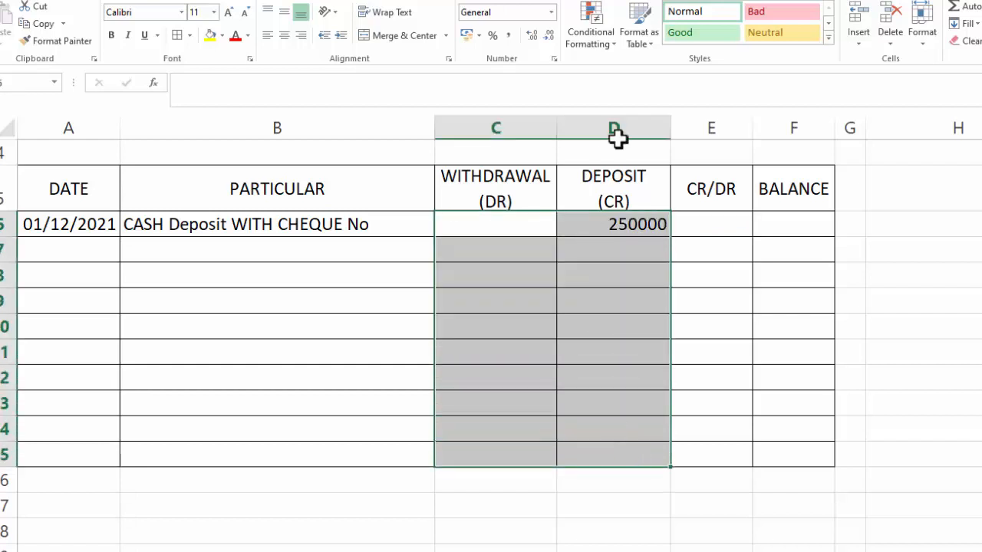
pyautogui.click(508, 35)
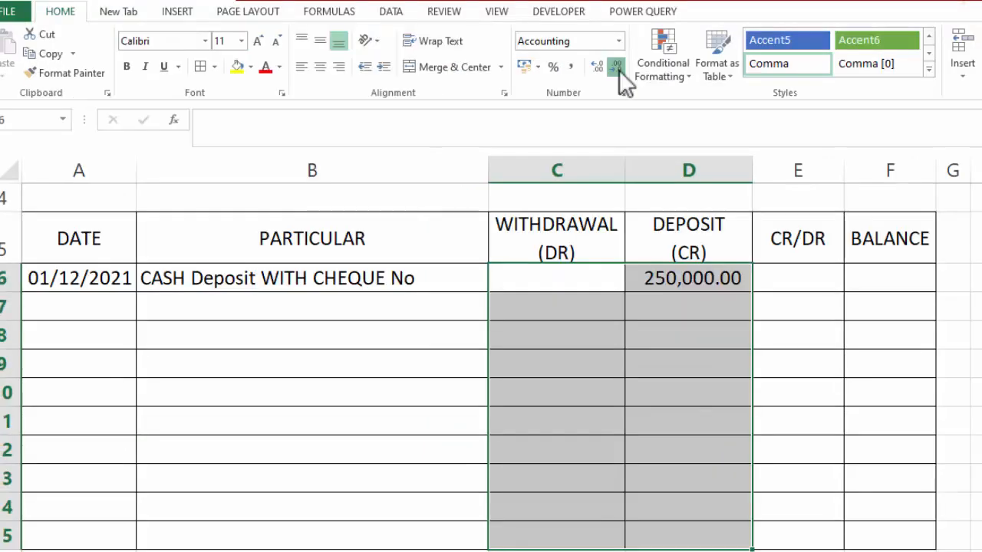
pyautogui.click(549, 36)
pyautogui.click(549, 35)
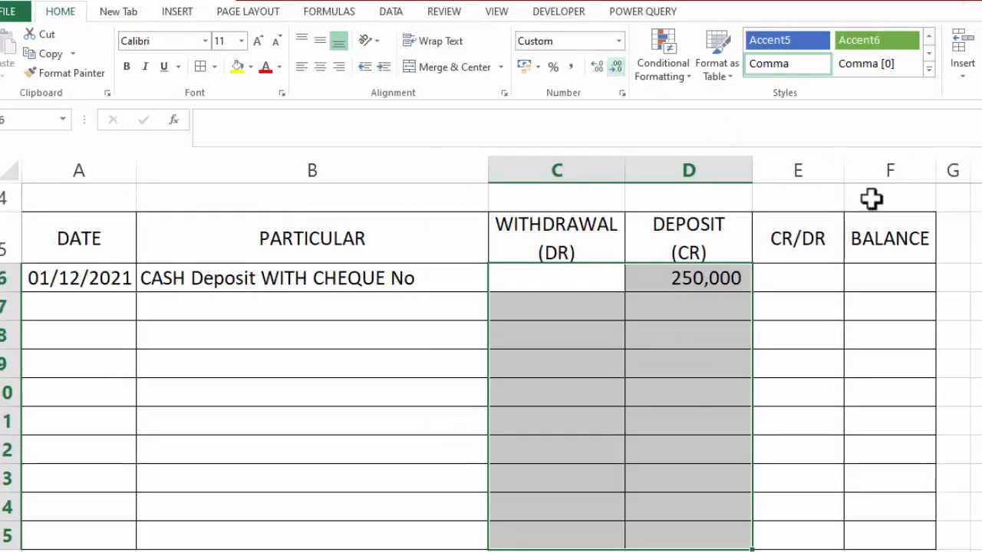
# Calculate the first balance in F6 as deposit minus withdrawal with the formula =D6-C6
pyautogui.click(866, 283)
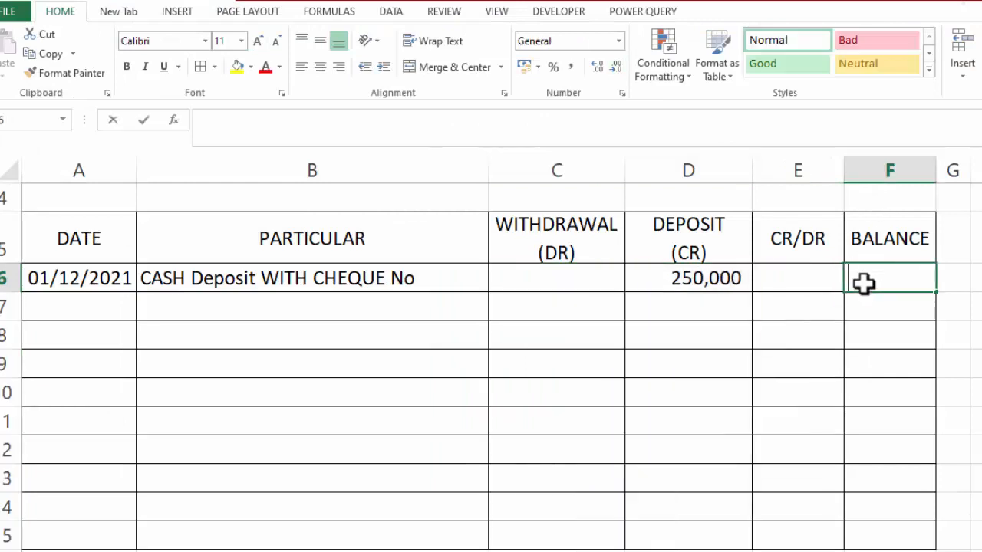
pyautogui.write('=')
pyautogui.click(725, 280)
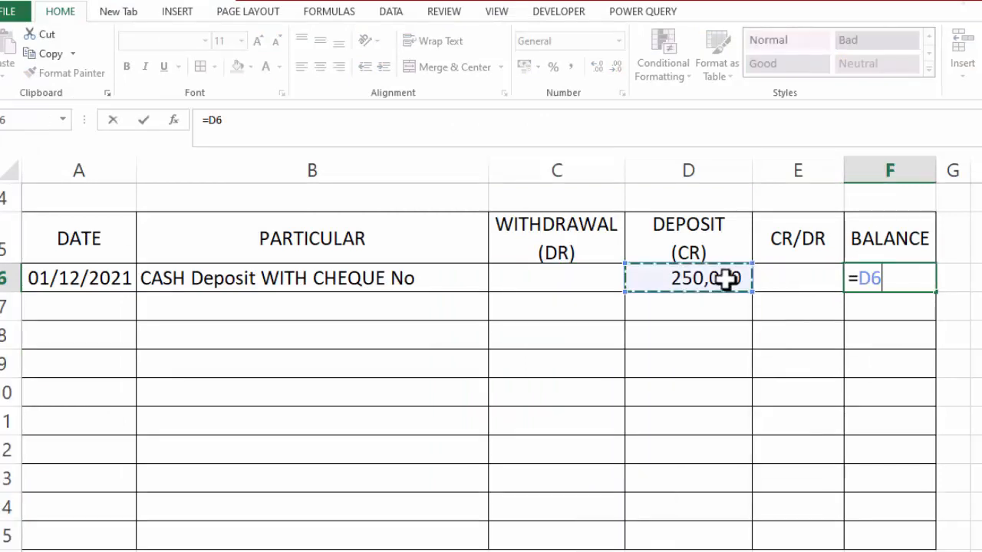
pyautogui.write('-')
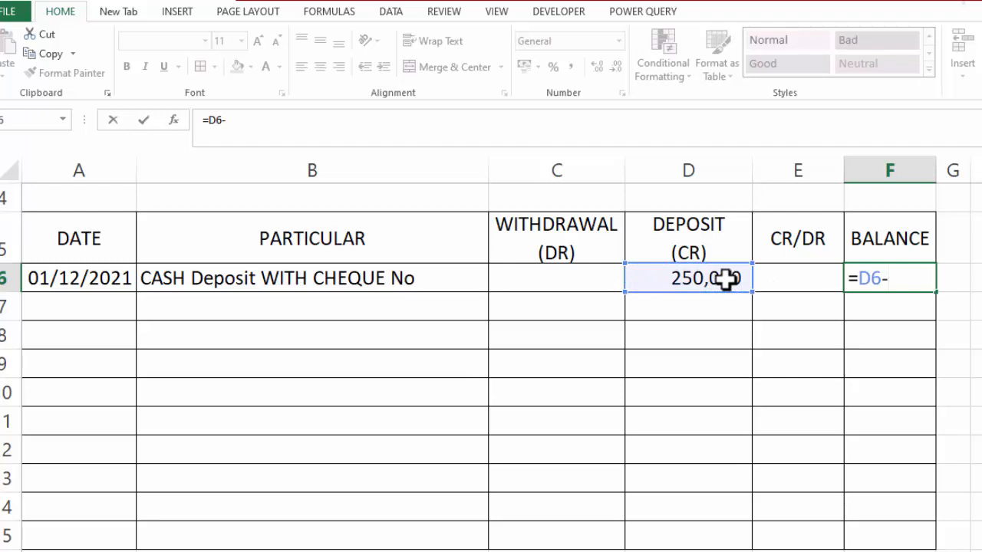
pyautogui.click(608, 279)
pyautogui.press('Return')
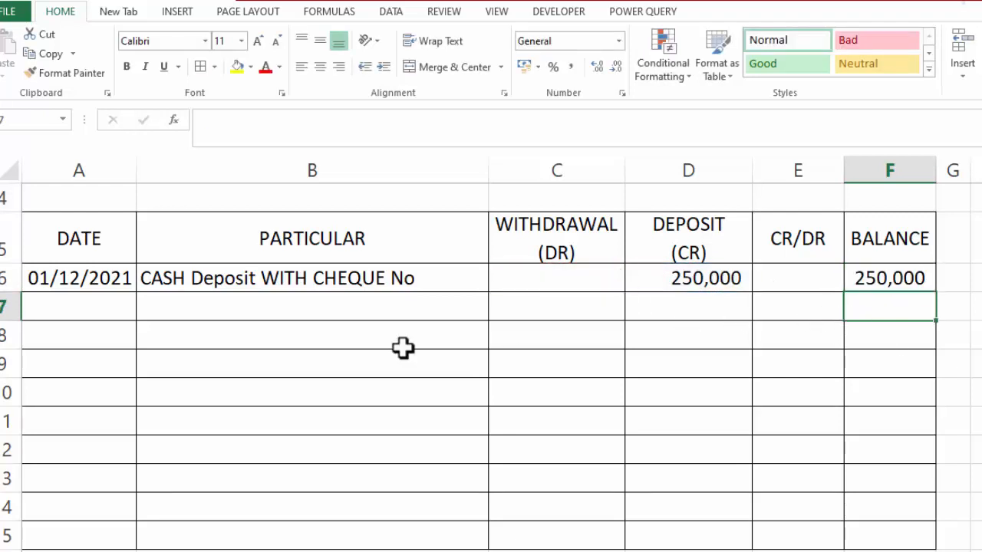
# Enter the date 2/12/2021 in A7 for the second transaction
pyautogui.click(83, 311)
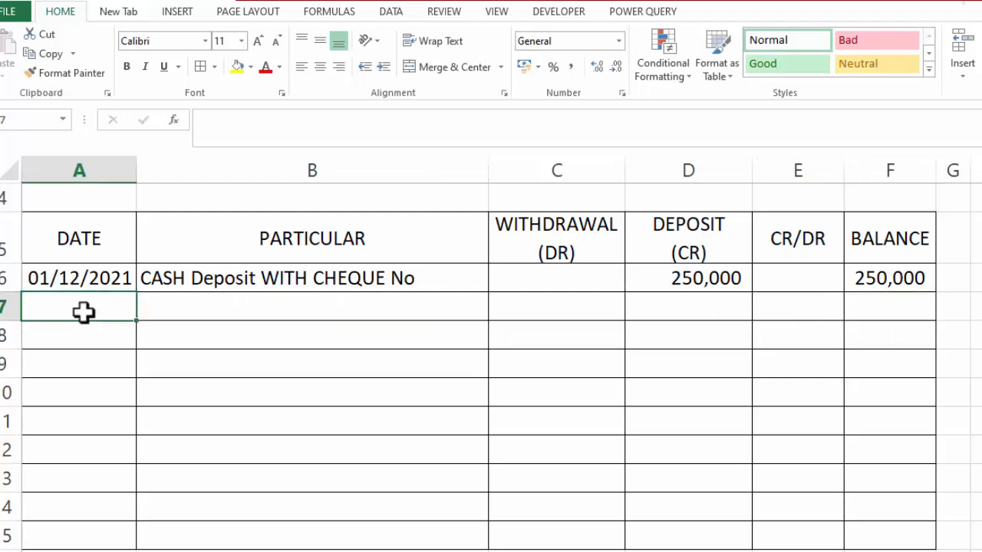
pyautogui.write('2/')
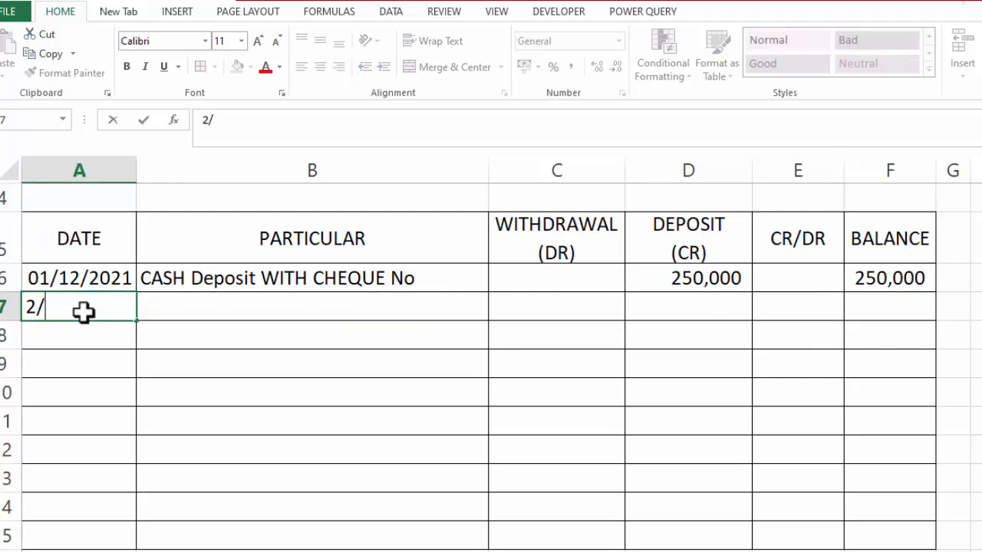
pyautogui.write('12/20')
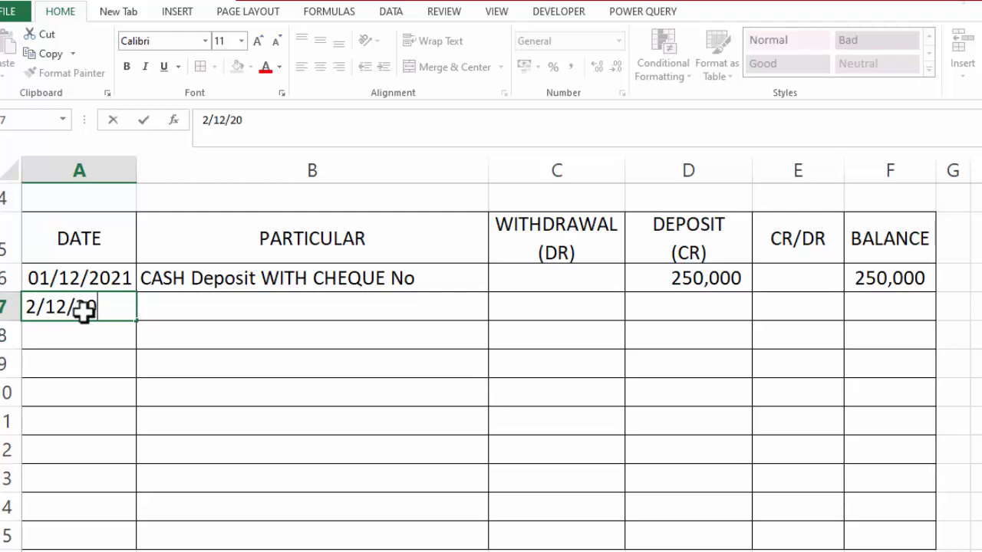
pyautogui.write('21')
# Enter "cash Withdrawal via cheque No" as the particular in B7 and 40000 as the withdrawal in C7
pyautogui.click(219, 306)
pyautogui.write('cash ')
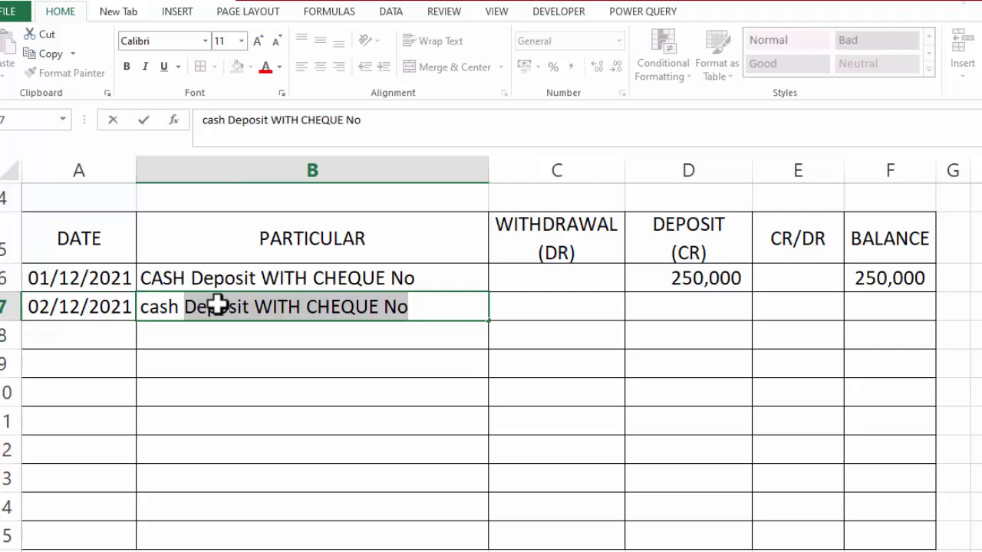
pyautogui.write('Wit')
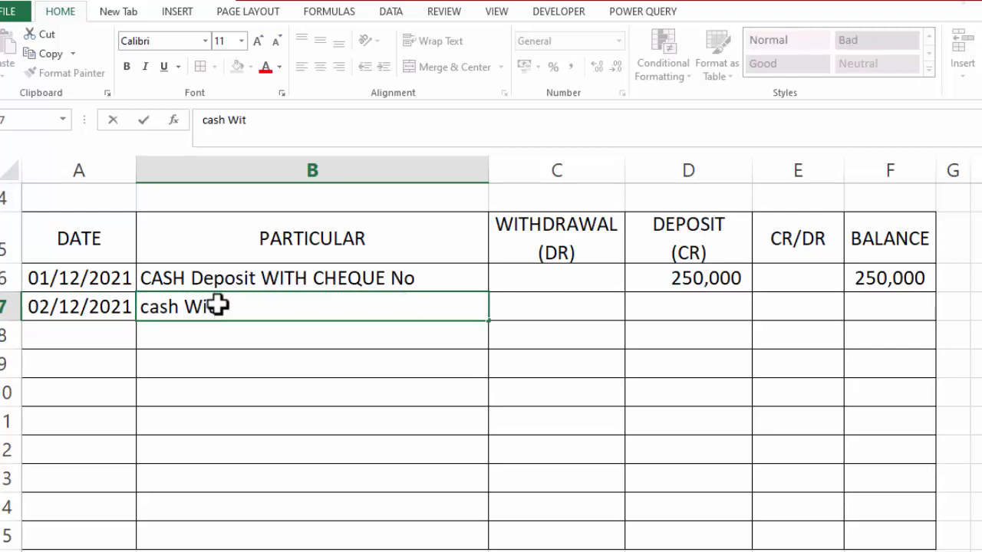
pyautogui.write('hdrawal via cheque N')
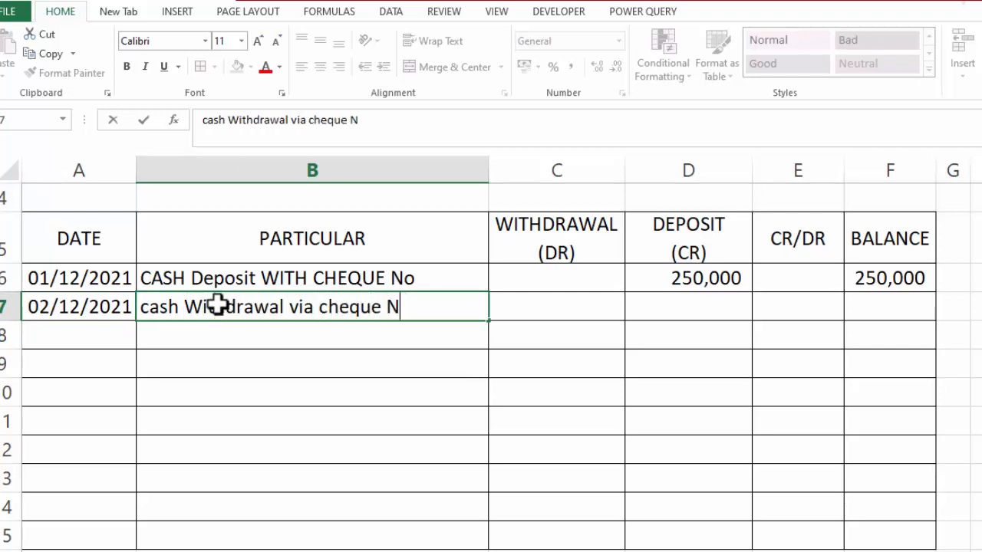
pyautogui.write('o')
pyautogui.press('Tab')
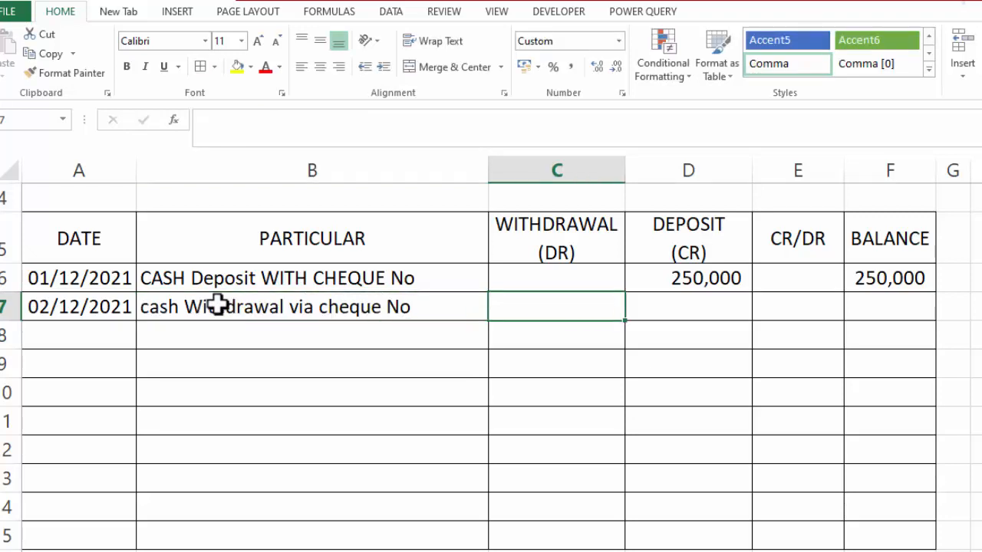
pyautogui.write('40000')
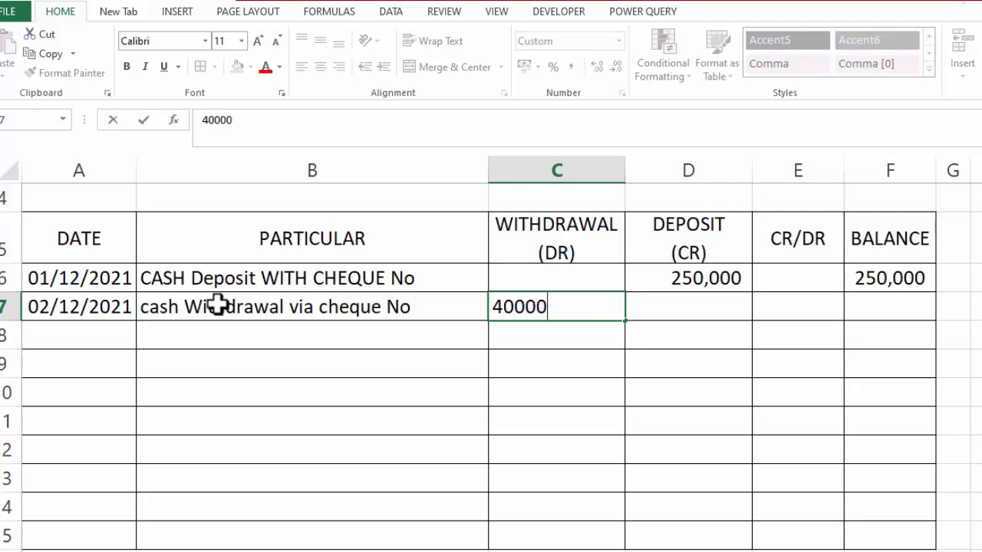
pyautogui.press('Tab')
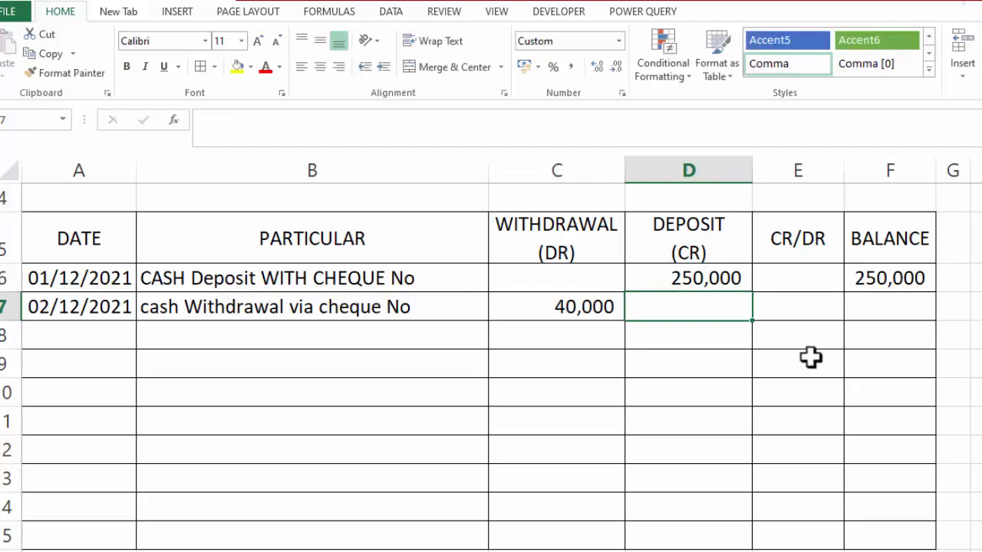
# Calculate the second running balance in F7 with the formula =F6-C7+D7
pyautogui.click(886, 309)
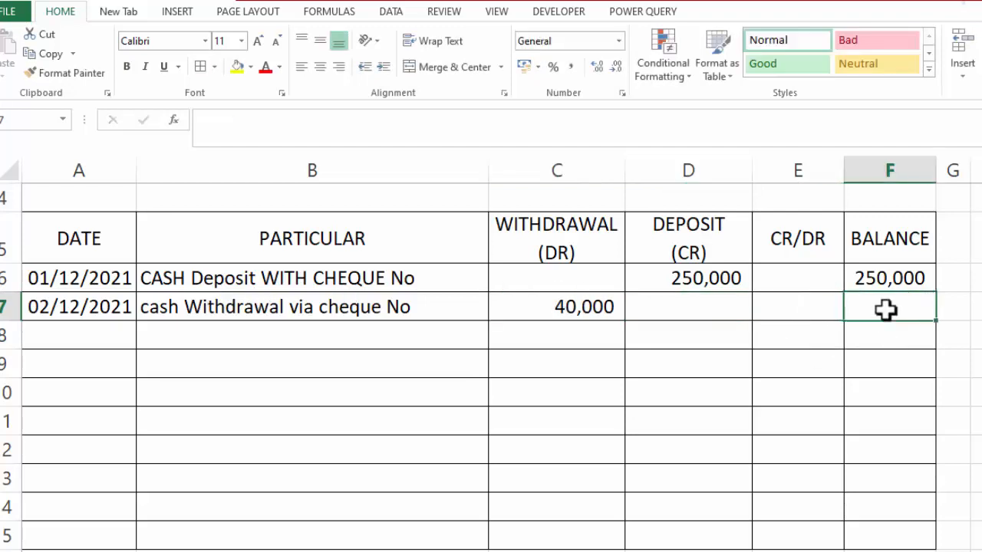
pyautogui.write('=')
pyautogui.click(874, 280)
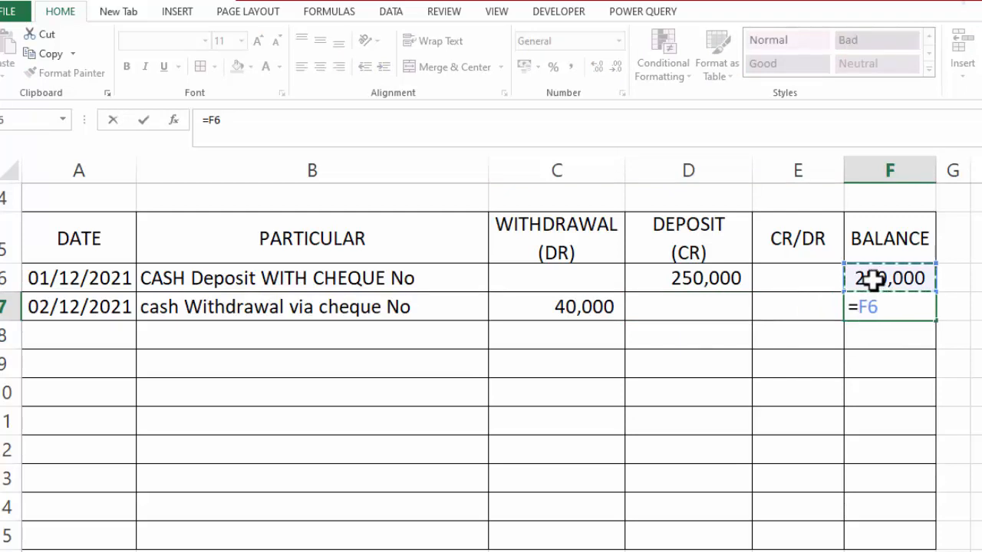
pyautogui.write('-')
pyautogui.click(570, 304)
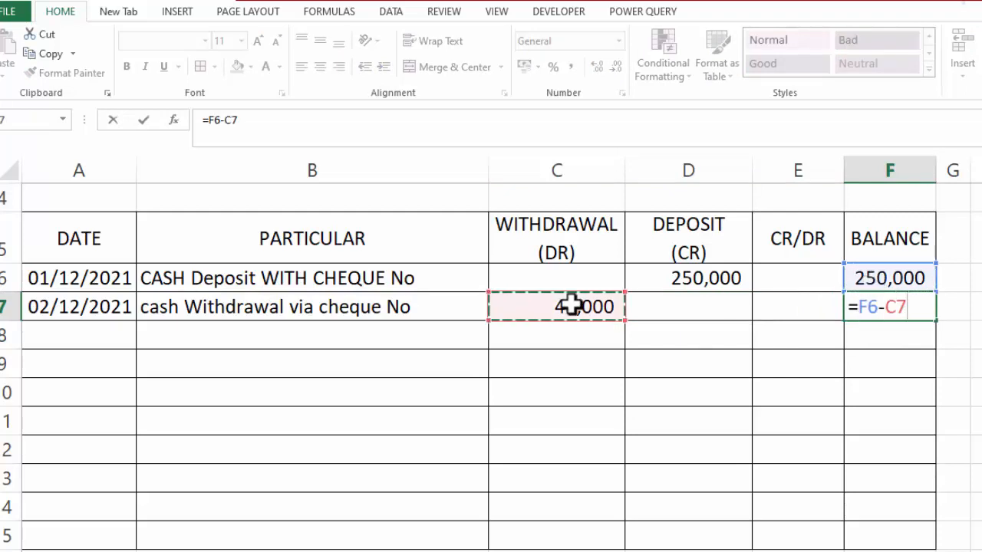
pyautogui.write('+')
pyautogui.click(701, 307)
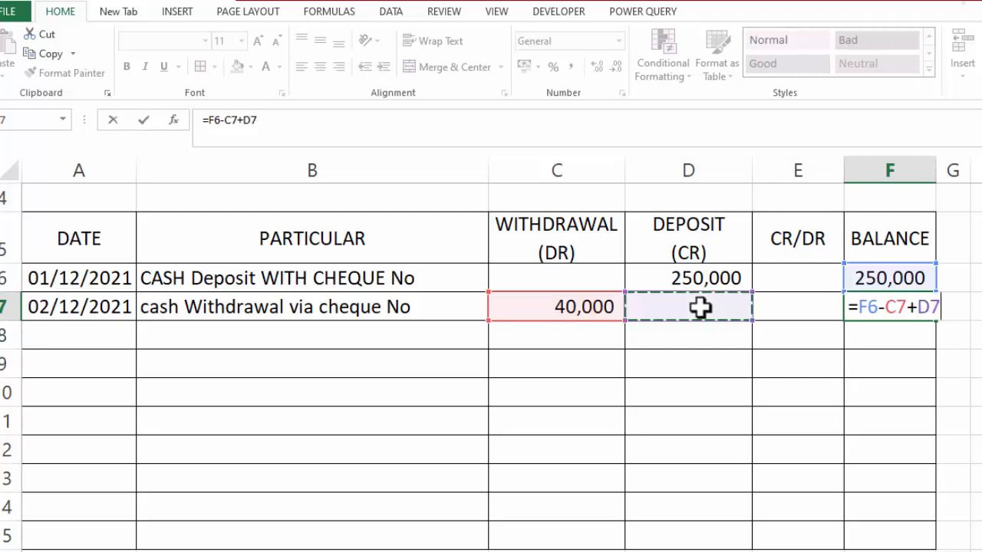
pyautogui.press('Return')
# Copy the running balance formula from F7 down through F14
pyautogui.click(888, 284)
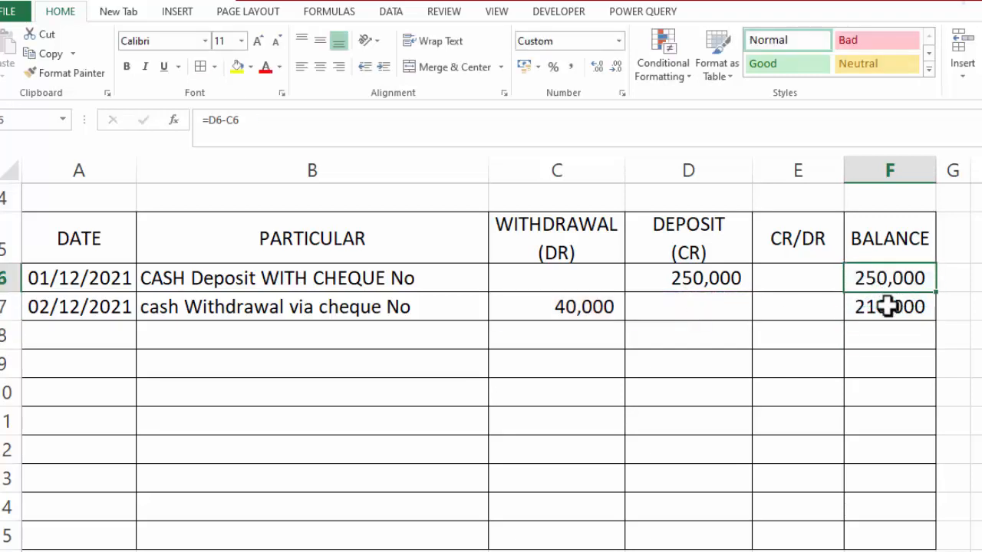
pyautogui.click(888, 306)
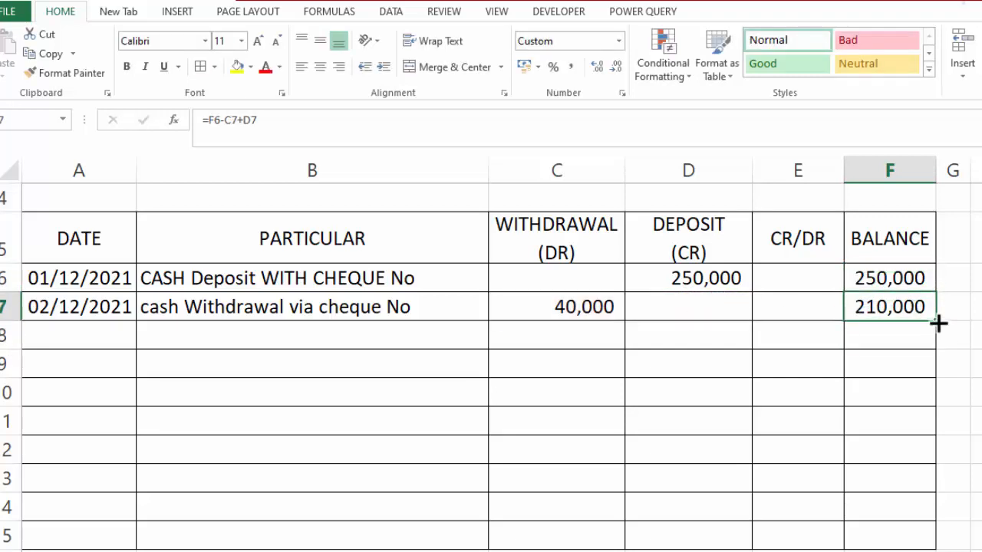
pyautogui.moveTo(938, 323); pyautogui.dragTo(940, 518)
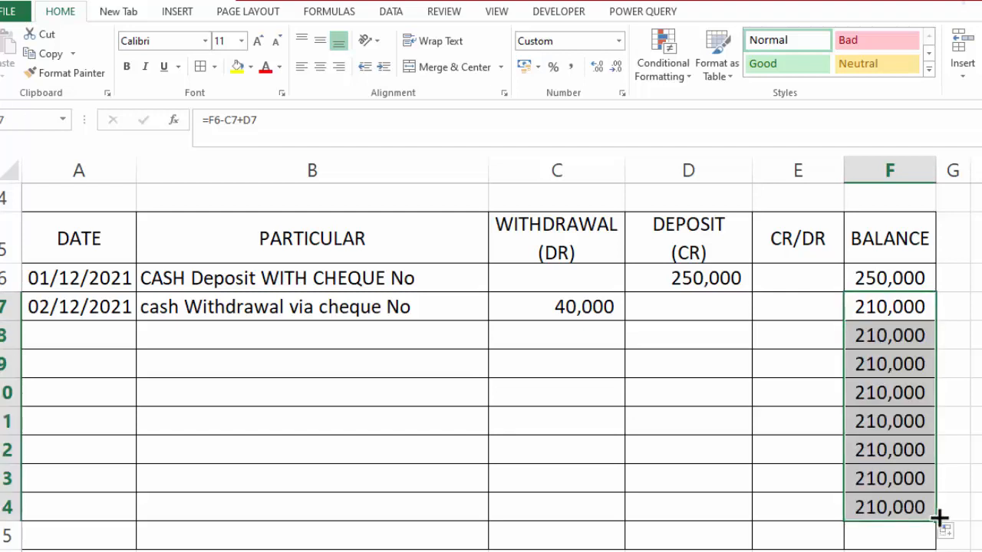
pyautogui.click(786, 279)
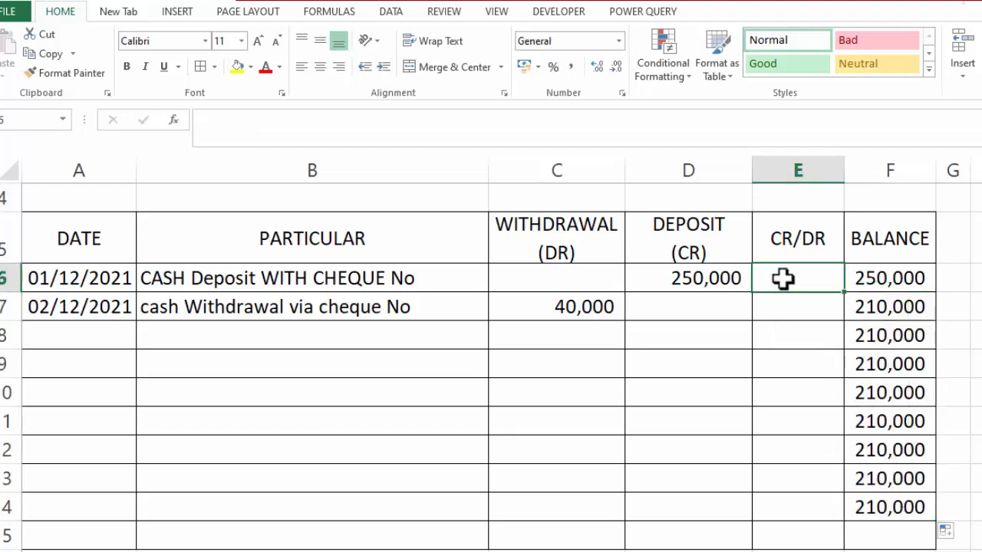
# Fill the header cells A5:F5 with the standard orange colour and make their text bold
pyautogui.moveTo(103, 243); pyautogui.dragTo(875, 243)
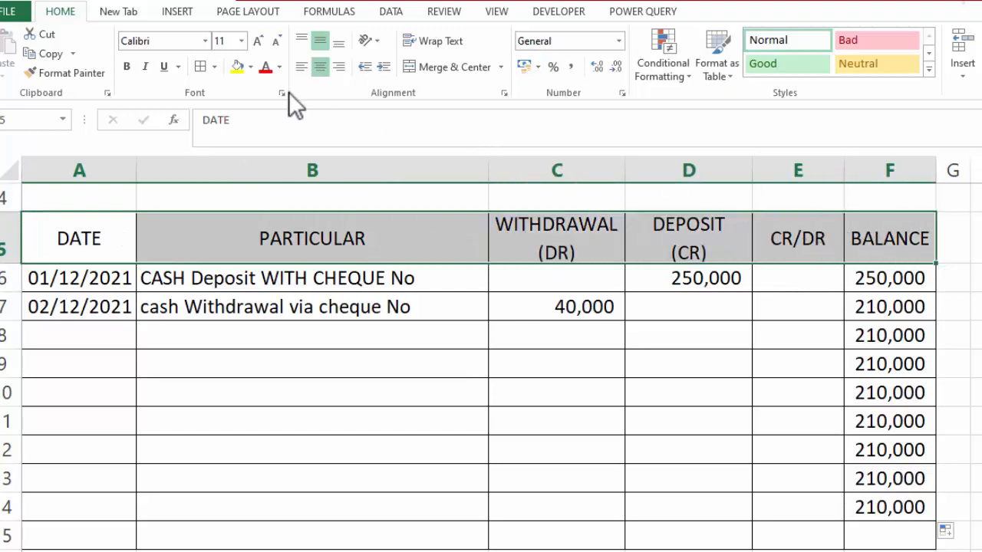
pyautogui.click(251, 67)
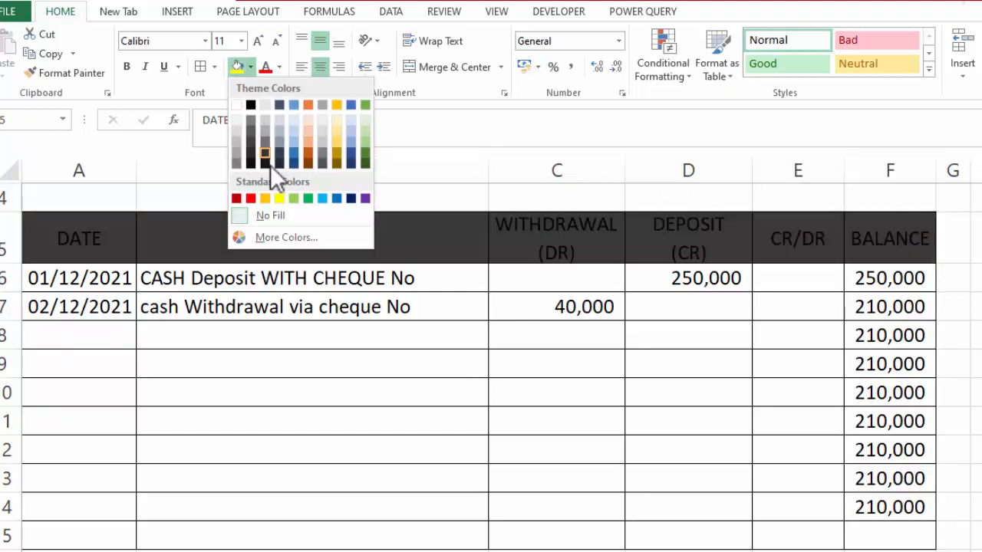
pyautogui.click(265, 199)
pyautogui.click(973, 450)
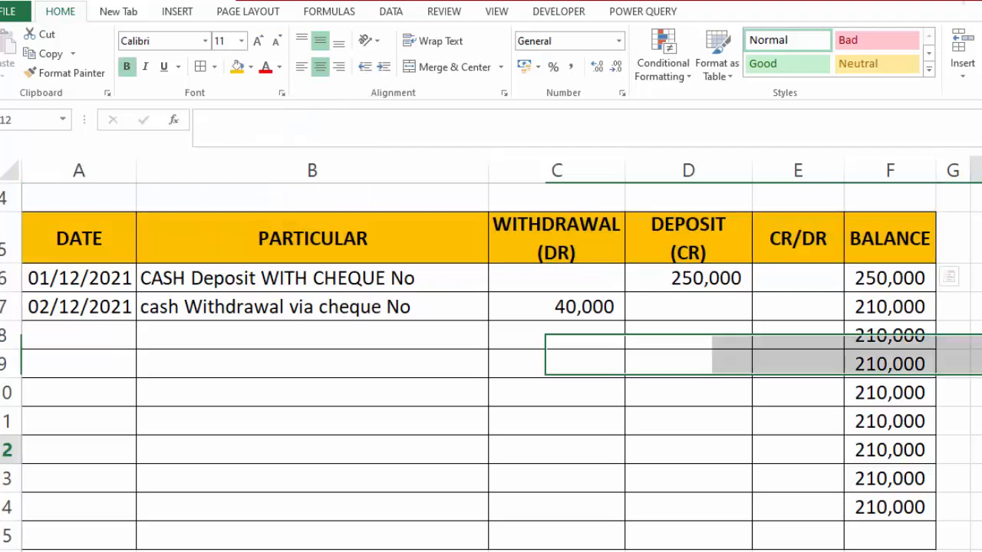
# Enter the formula =IF(F6>0,"CR","DR") in E6 and copy it down the CR/DR column through E14
pyautogui.click(795, 286)
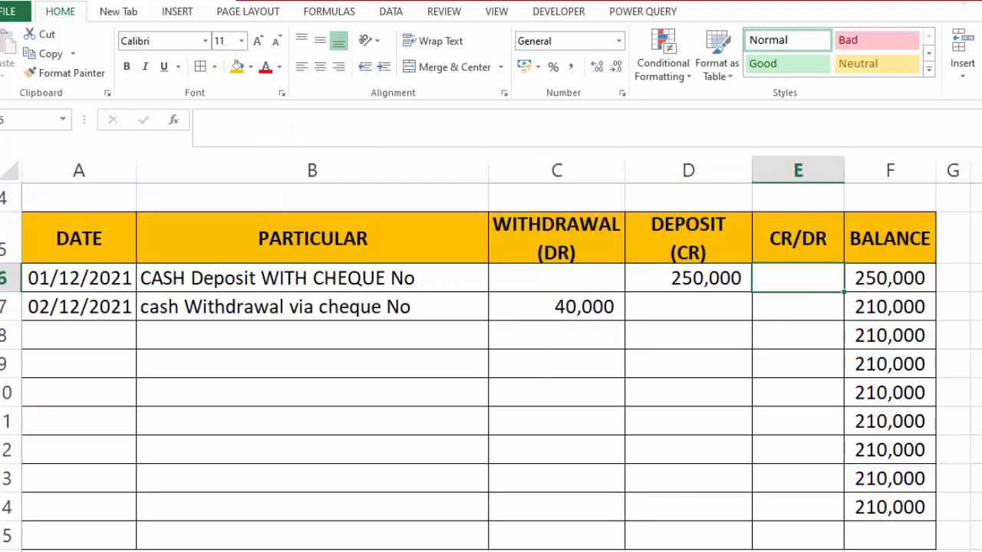
pyautogui.doubleClick(797, 282)
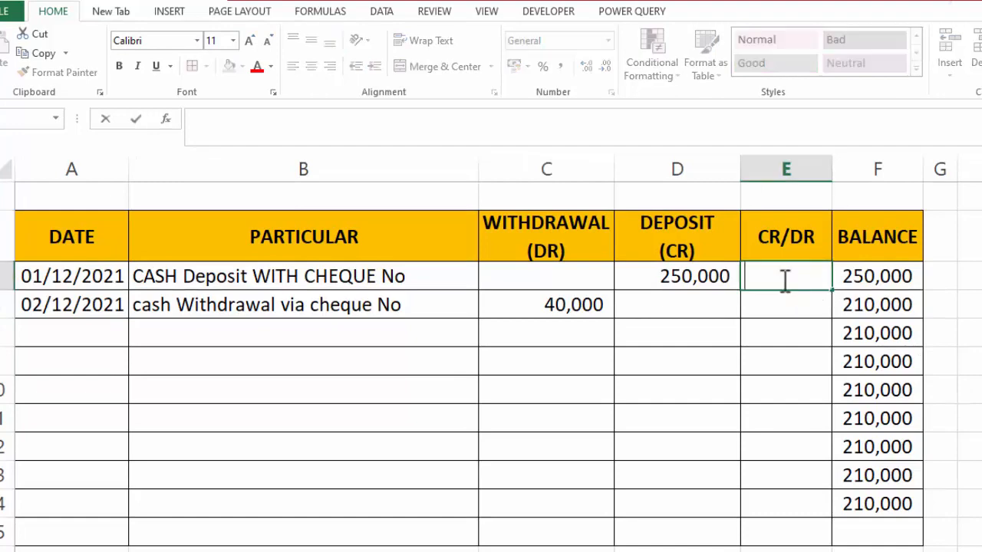
pyautogui.click(976, 363)
pyautogui.click(766, 287)
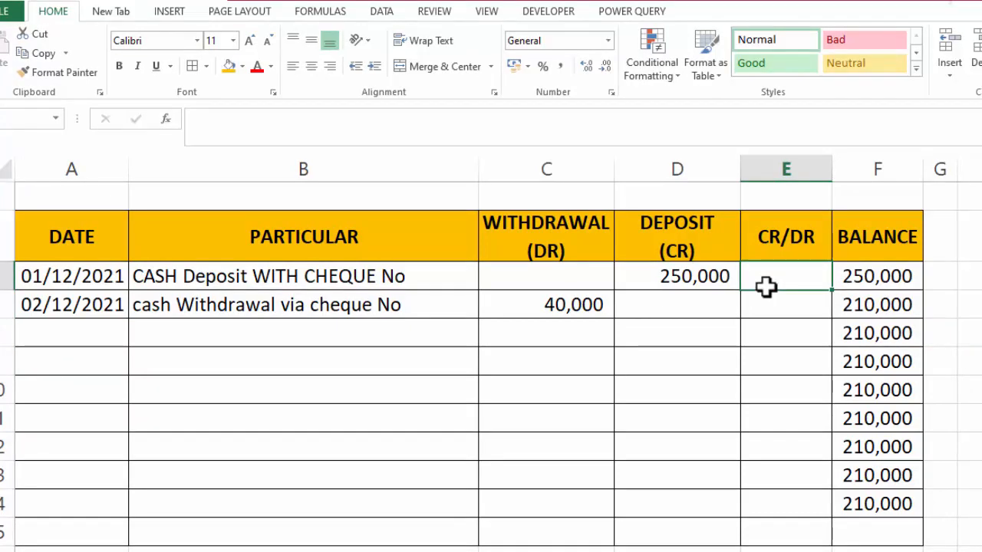
pyautogui.write('=')
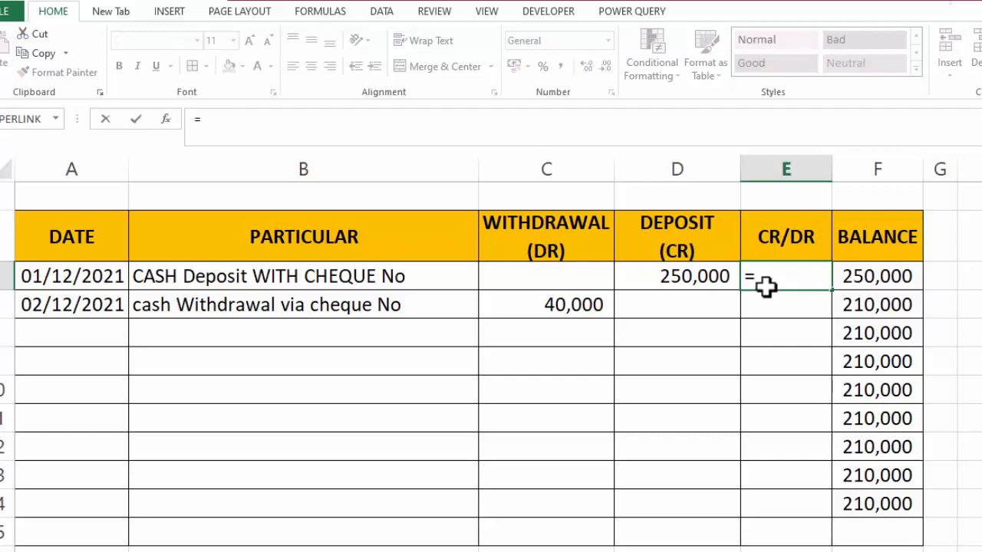
pyautogui.write('IF')
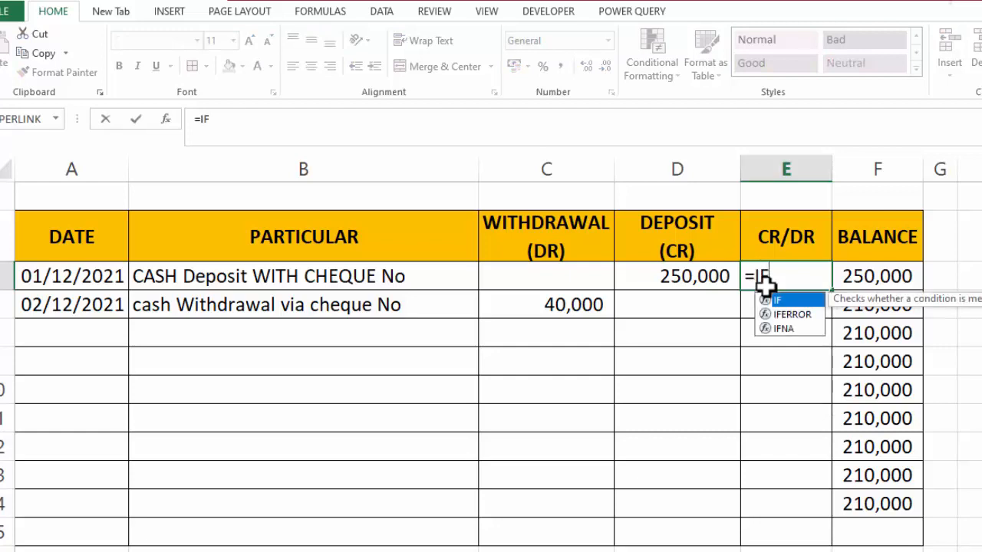
pyautogui.write('(')
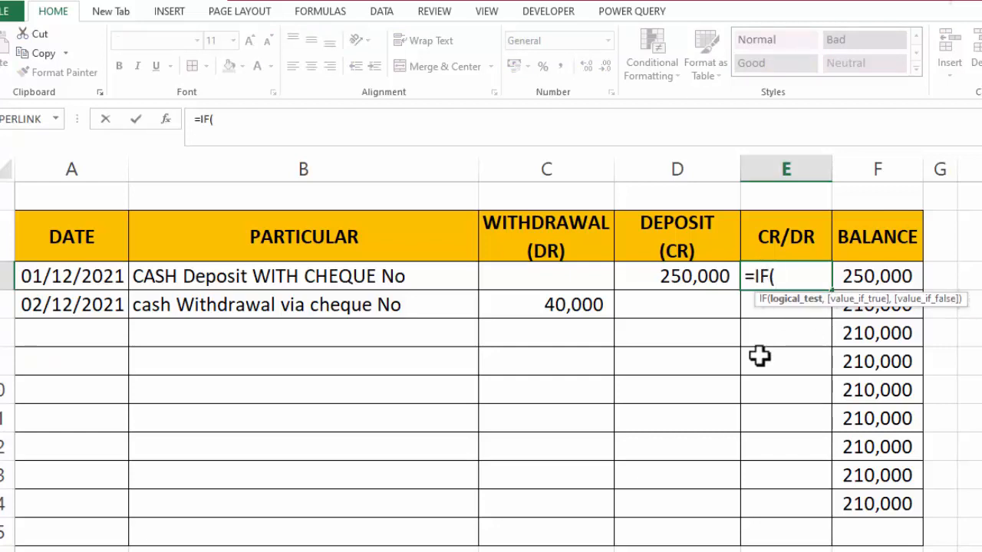
pyautogui.click(864, 278)
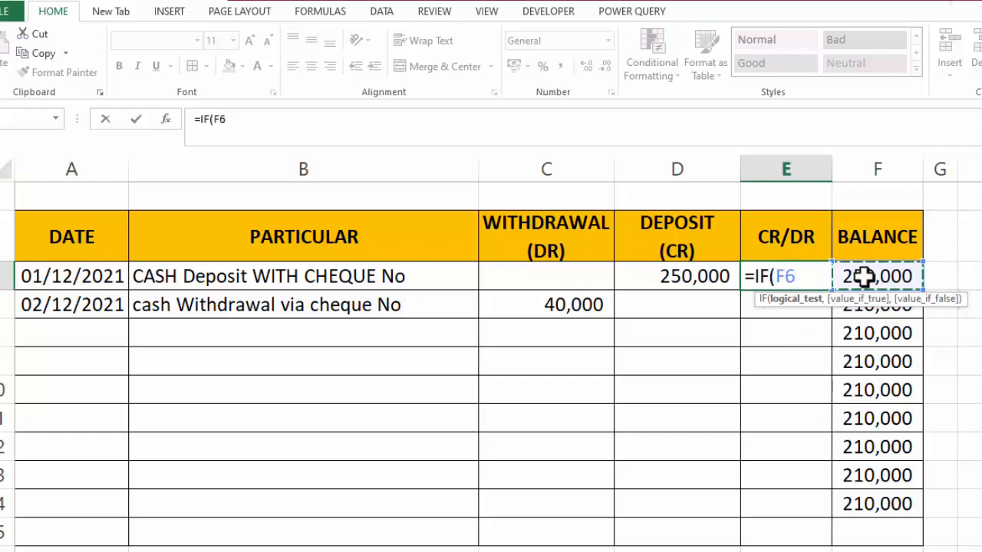
pyautogui.write('>')
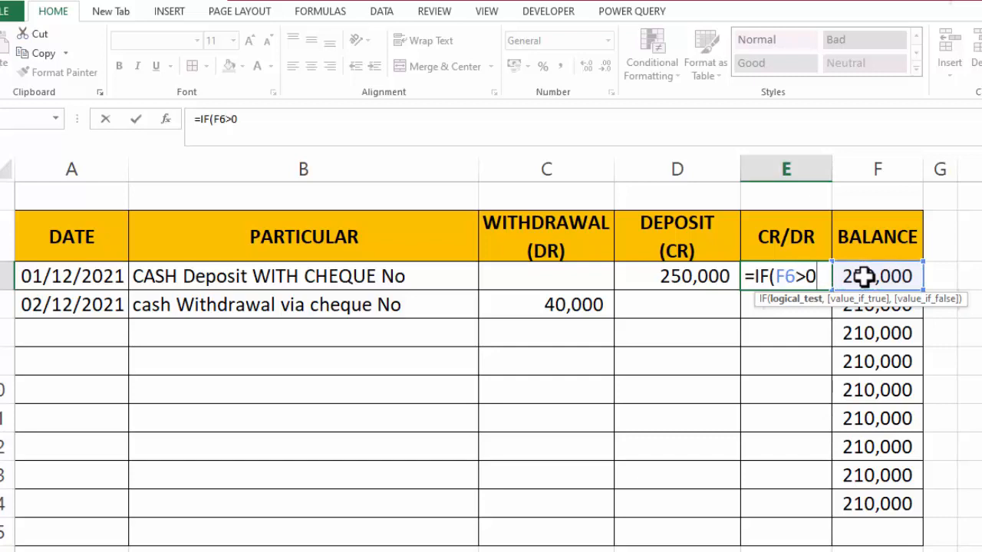
pyautogui.write('0,')
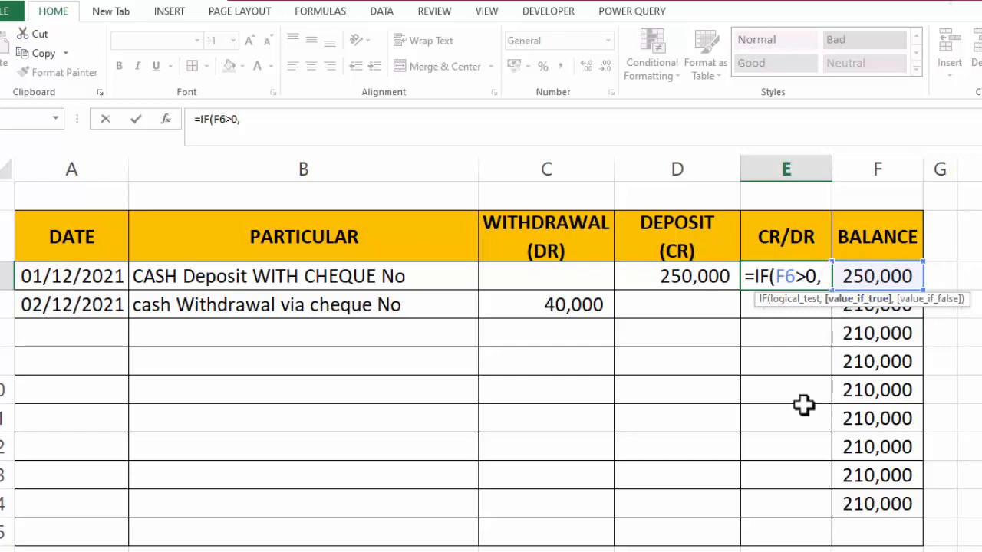
pyautogui.write('"CR"')
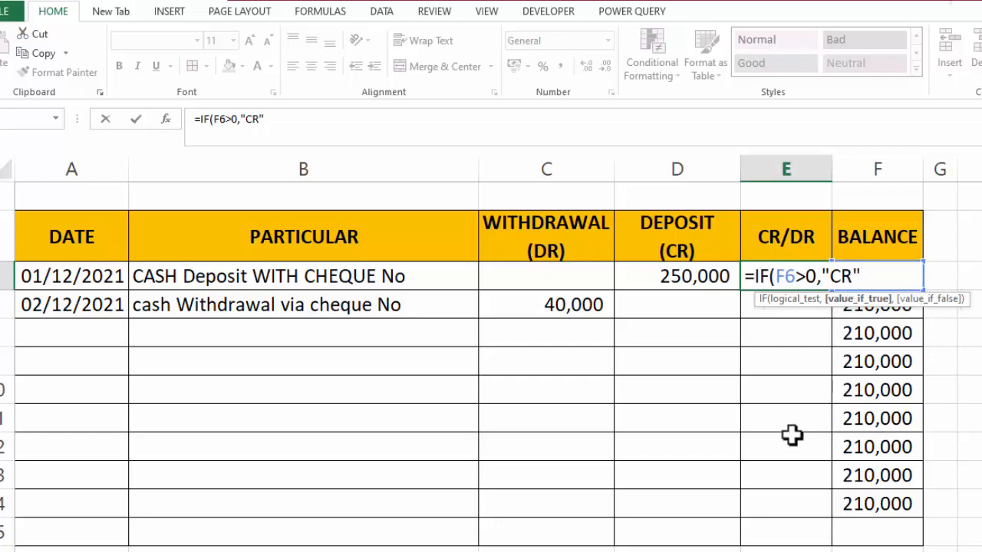
pyautogui.write(',')
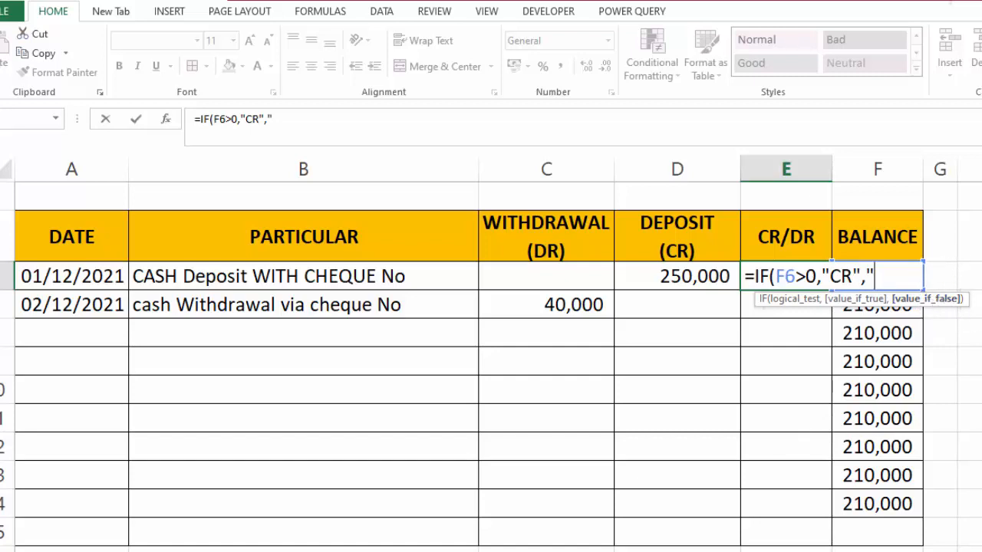
pyautogui.write('"DR')
pyautogui.press('Return')
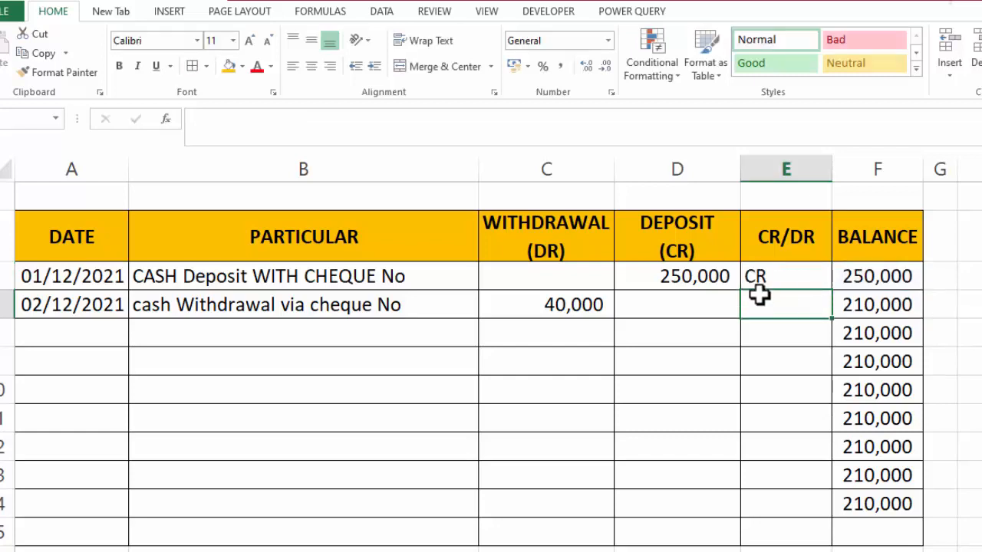
pyautogui.click(798, 282)
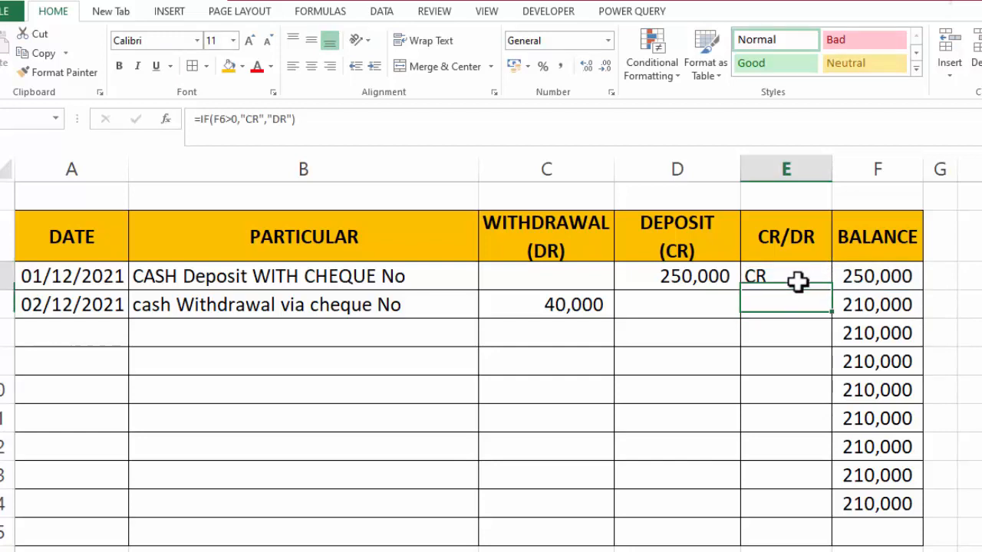
pyautogui.doubleClick(832, 292)
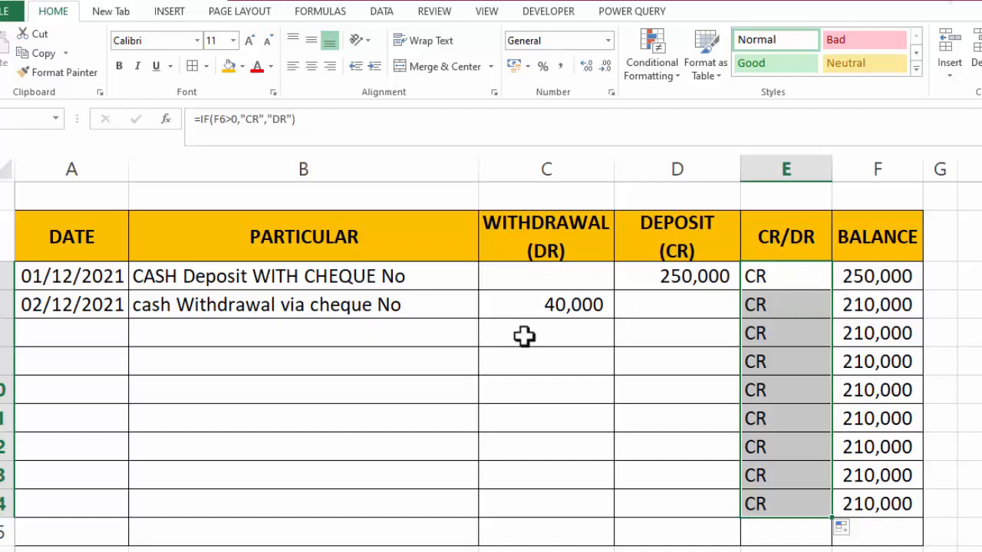
# Enter a test withdrawal of 220000 in C8 to check the CR/DR formula with an overdrawn balance
pyautogui.click(566, 334)
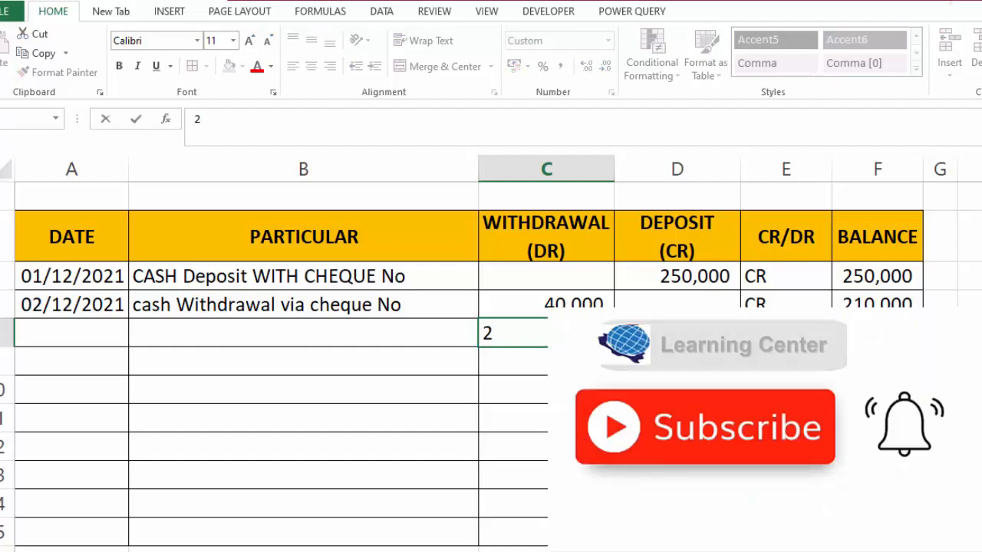
pyautogui.write('2000')
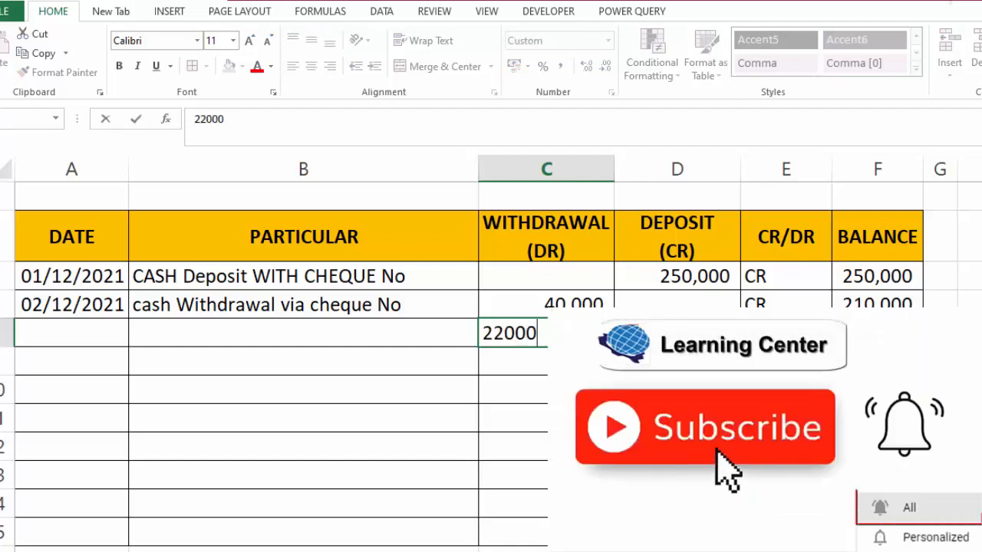
pyautogui.write('0')
pyautogui.press('Tab')
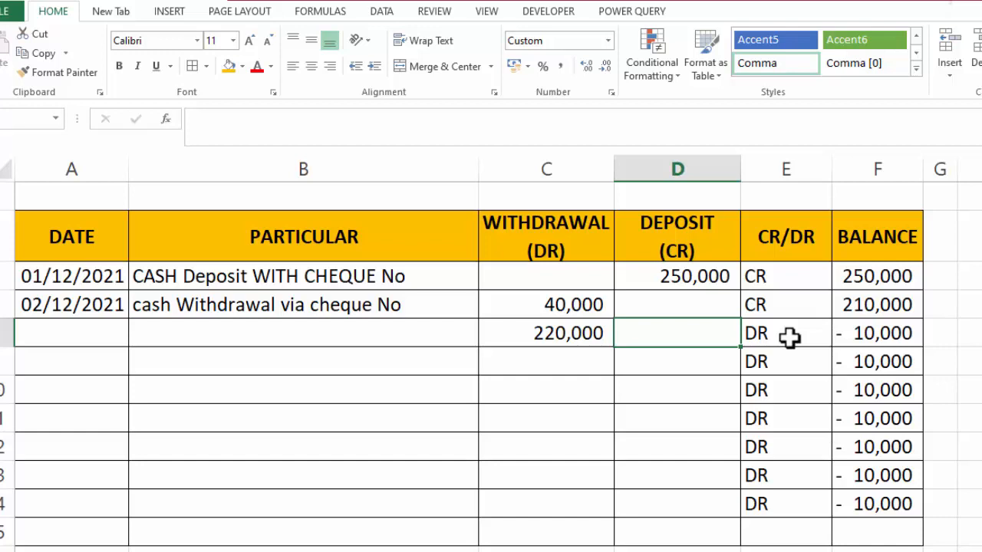
# Set the third transaction's withdrawal in C8 to 20000
pyautogui.click(597, 330)
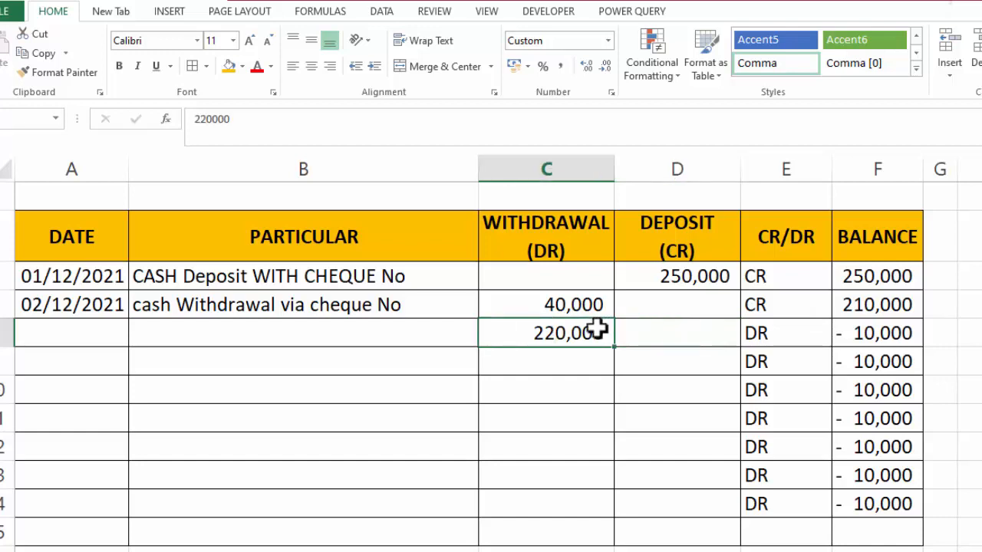
pyautogui.write('20000')
pyautogui.press('Tab')
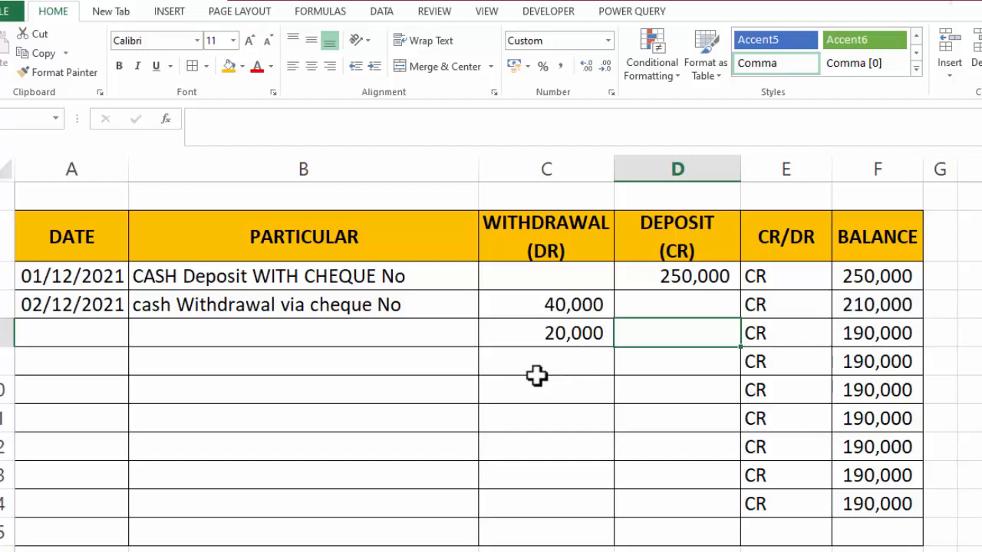
# Enter the date 5/12/2021 in A8 for the third transaction
pyautogui.click(82, 331)
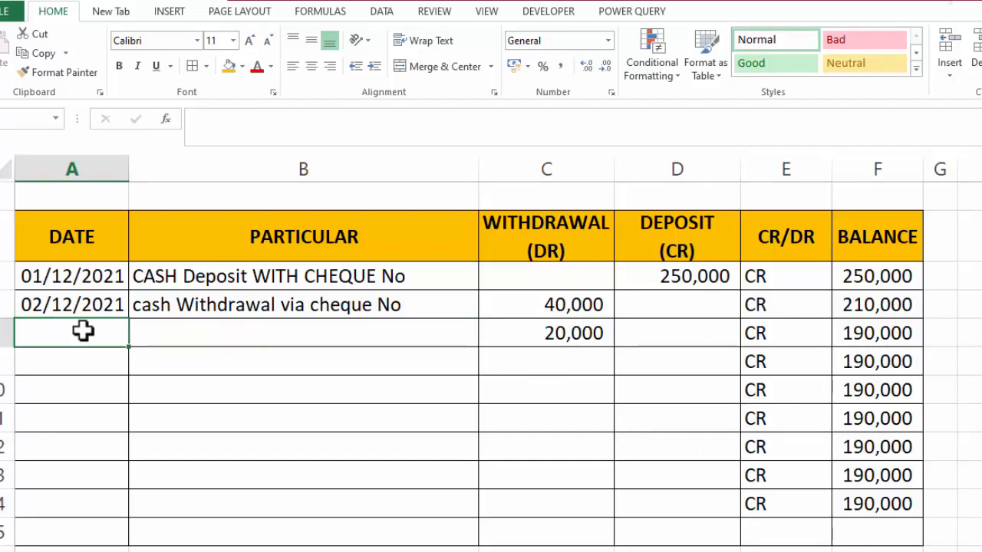
pyautogui.write('5/12/')
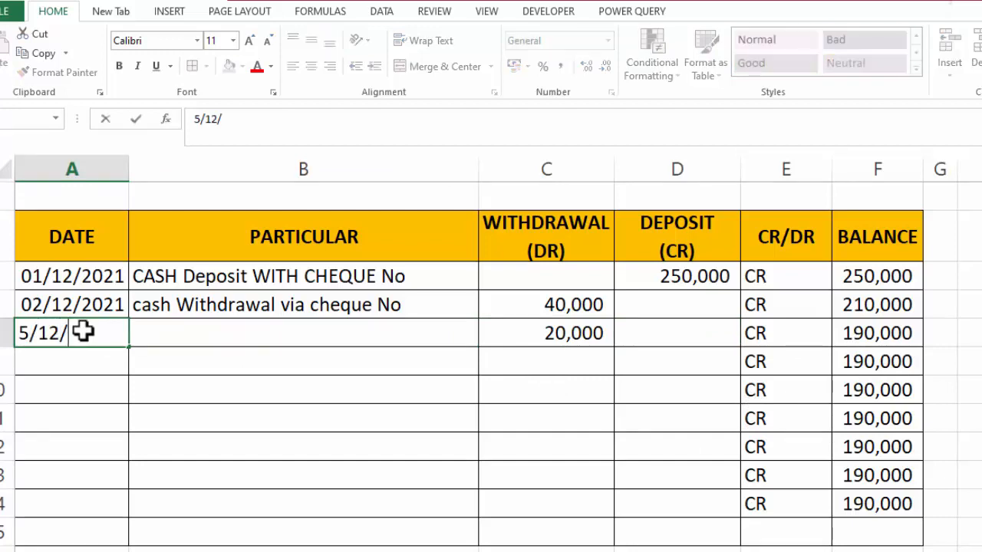
pyautogui.write('2022')
pyautogui.press('Tab')
# Format the dates in A6:A14 as dd-mmm-yy
pyautogui.moveTo(72, 274); pyautogui.dragTo(80, 499)
pyautogui.hotkey('ctrl', 'shift', '3')
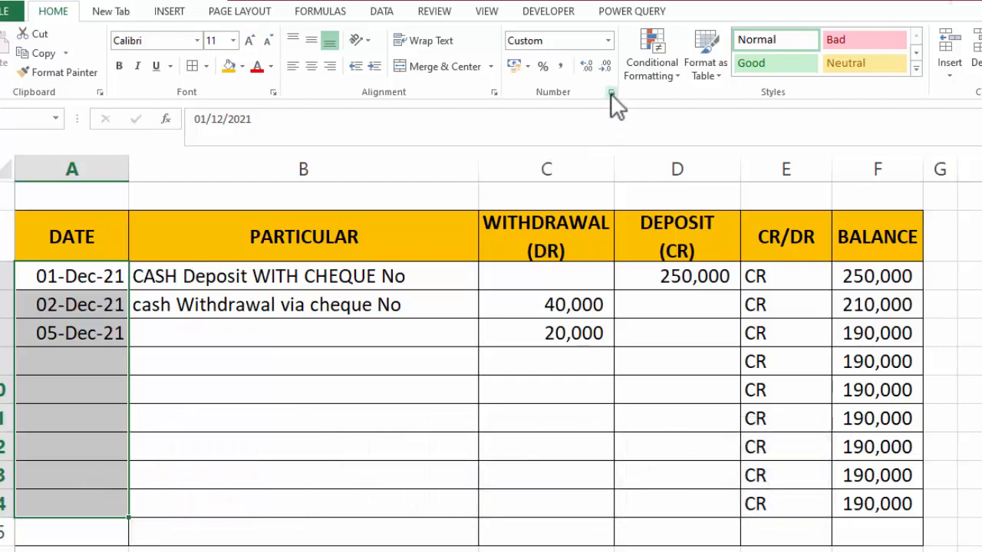
pyautogui.rightClick(72, 292)
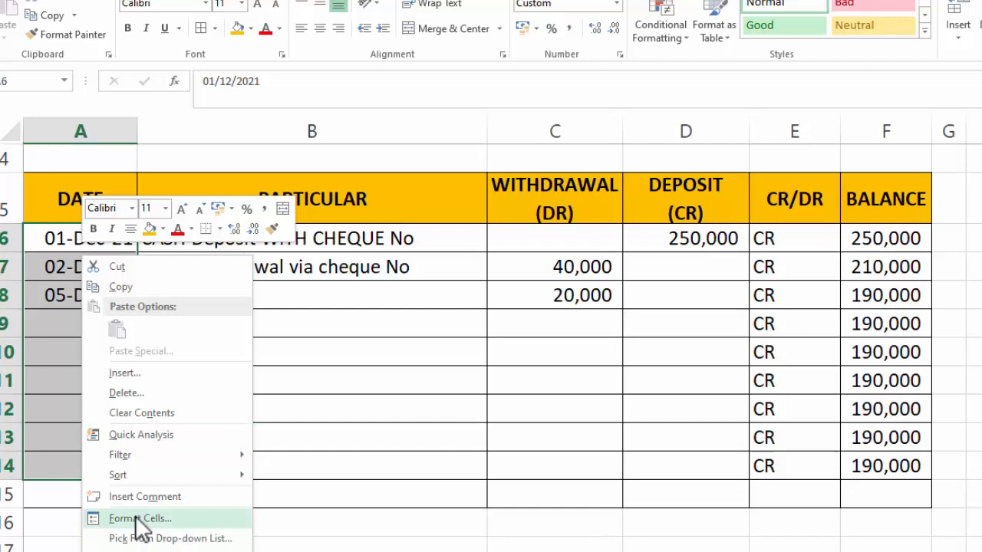
pyautogui.click(138, 519)
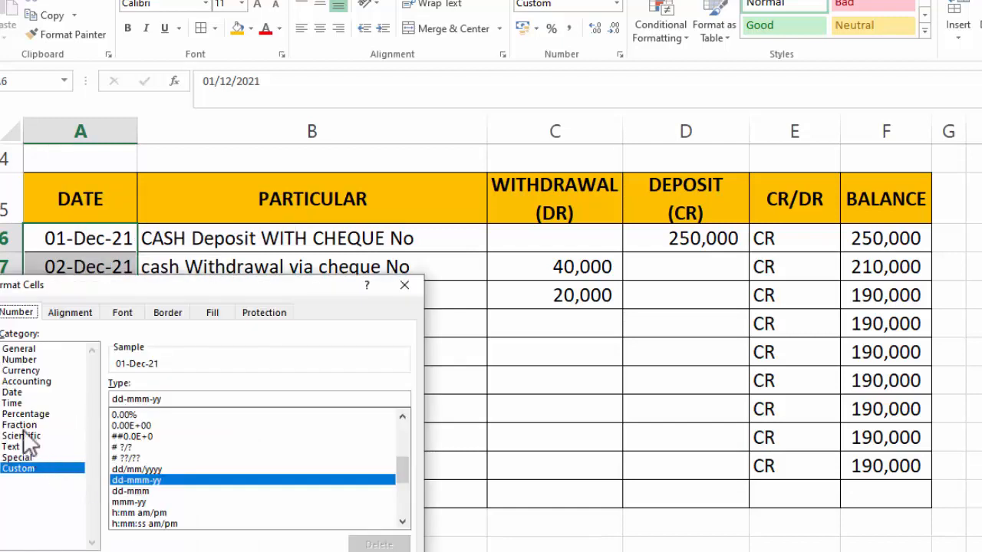
pyautogui.click(19, 392)
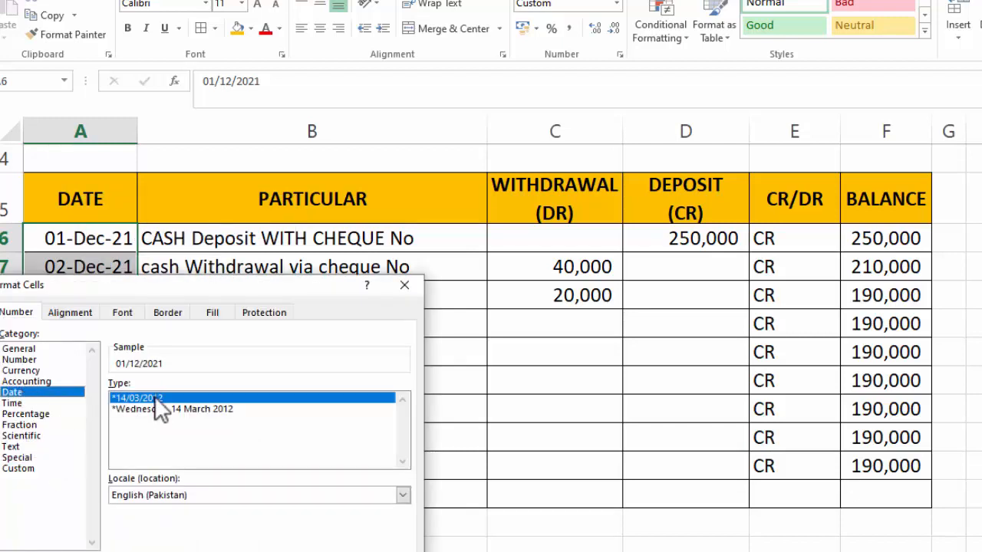
pyautogui.click(150, 494)
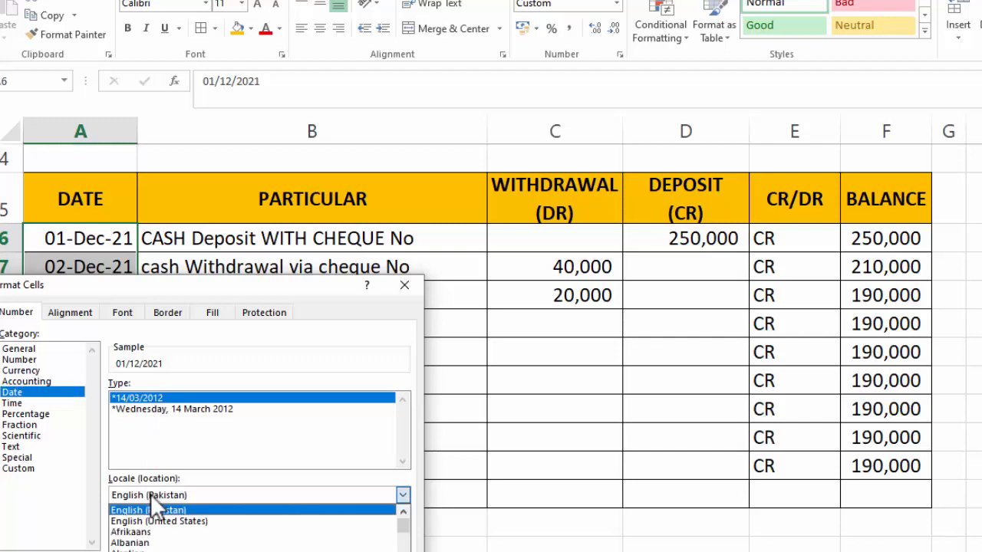
pyautogui.click(152, 523)
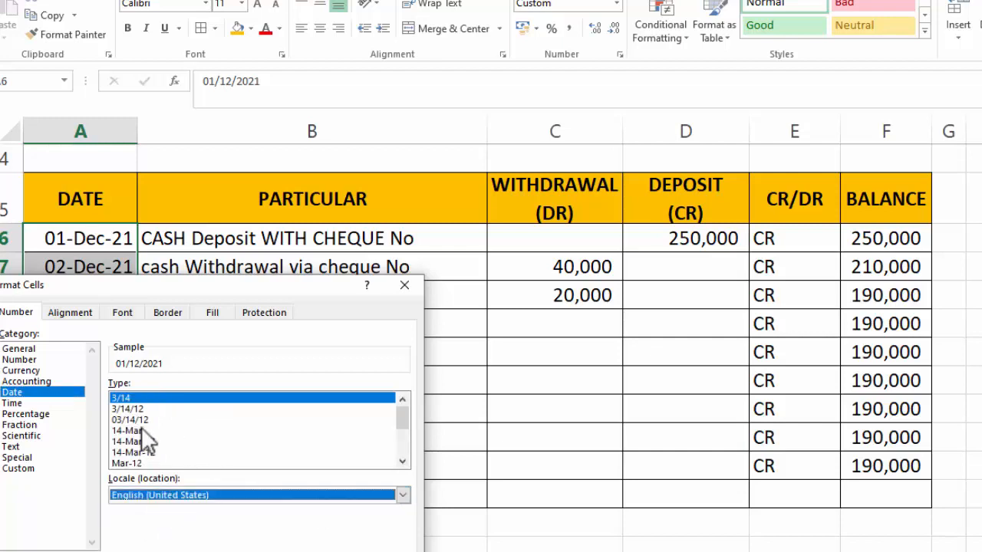
pyautogui.click(401, 451)
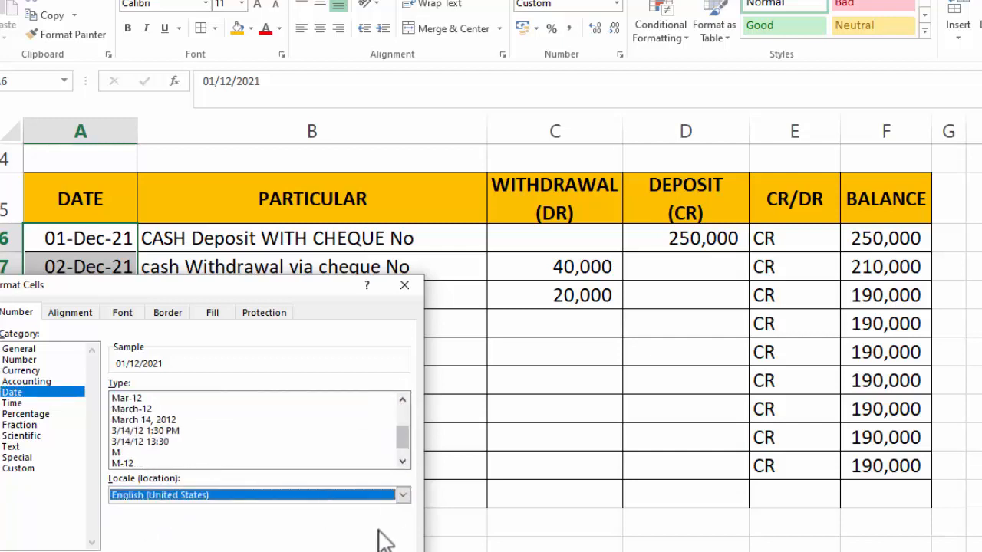
pyautogui.press('Escape')
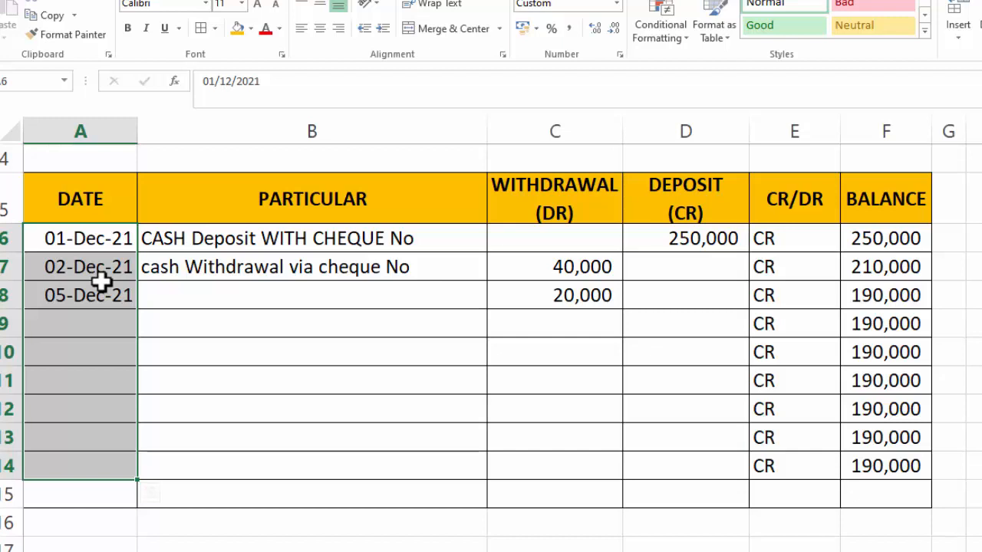
# Enter the date 8/12/2021 in A9 for the fourth transaction
pyautogui.click(83, 329)
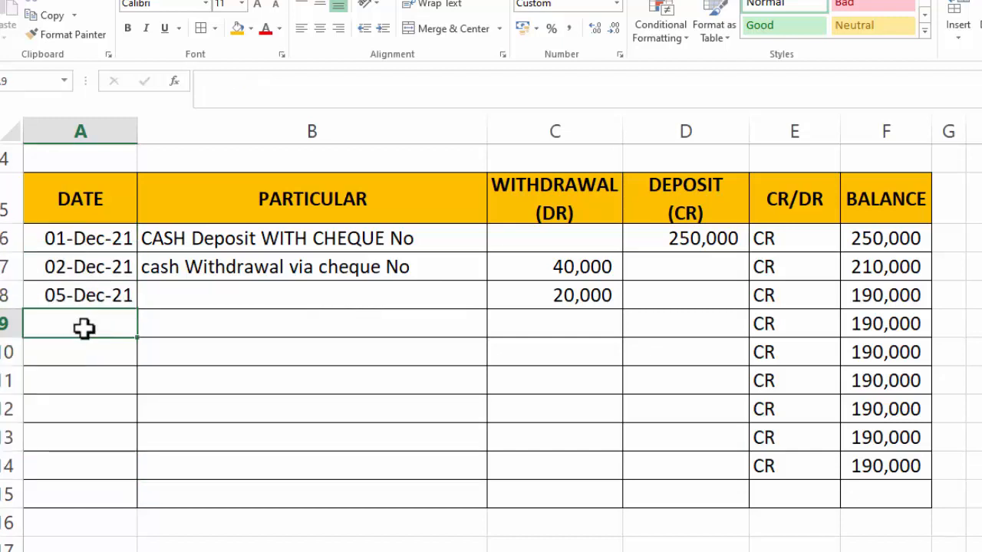
pyautogui.write('8/12/')
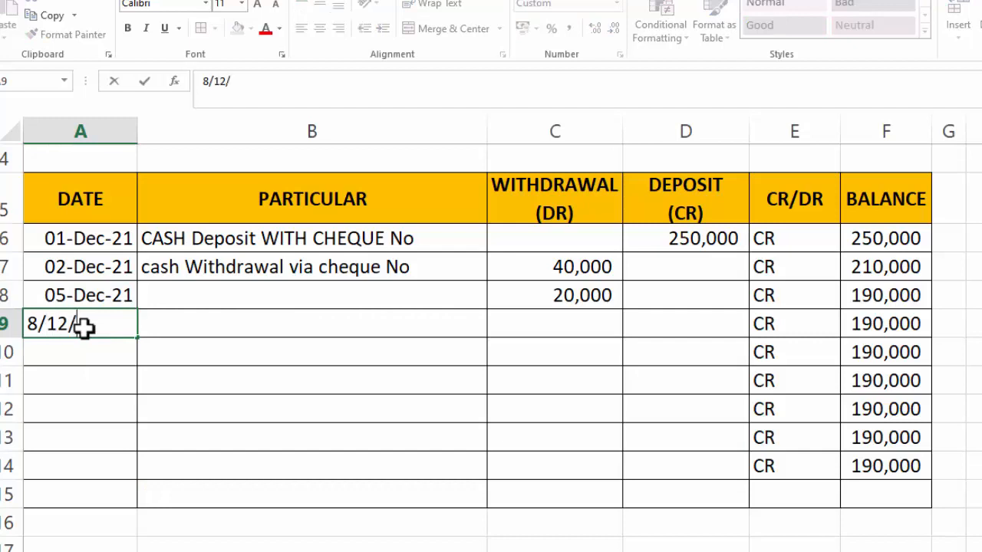
pyautogui.write('2021')
pyautogui.press('Tab')
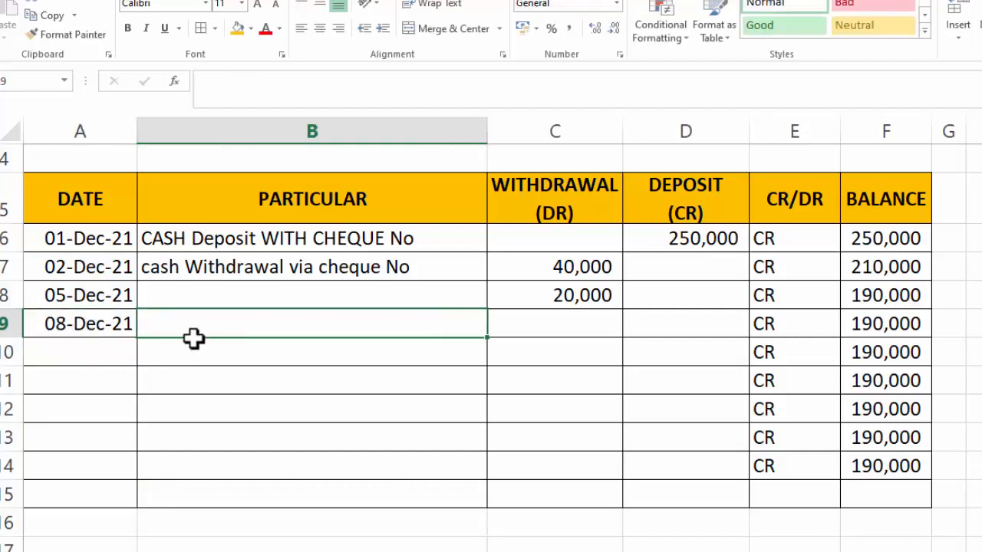
# Describe the third transaction in B8 as a cheque issued, including the payee's name and the cheque number
pyautogui.click(242, 300)
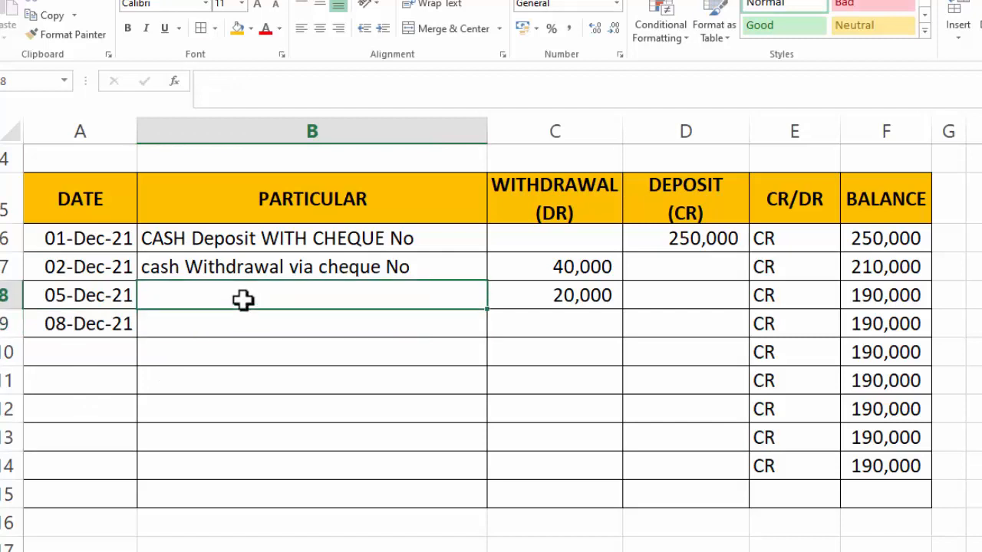
pyautogui.write('CHEQUE ISSUE ')
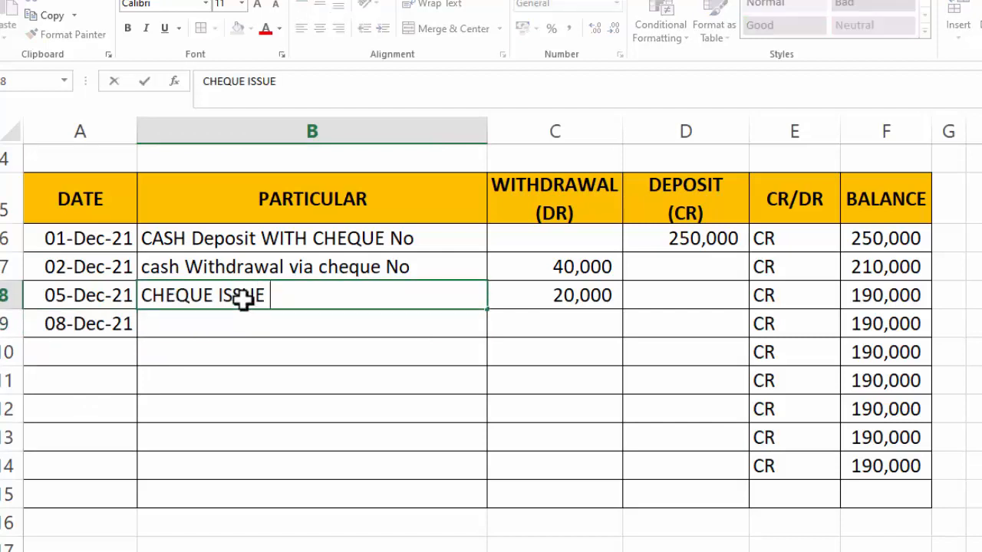
pyautogui.write('TO AAMIR CHEIQ')
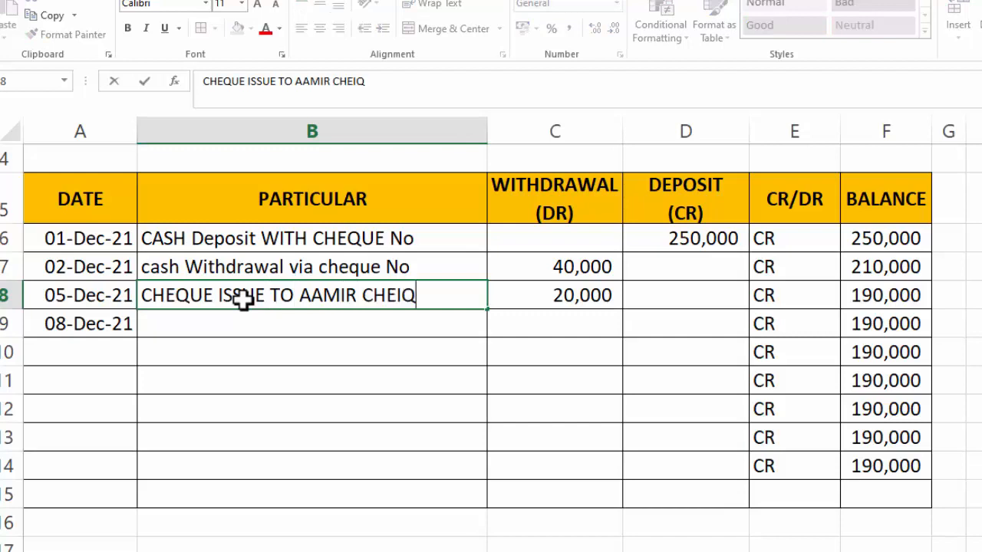
pyautogui.write(' NO222')
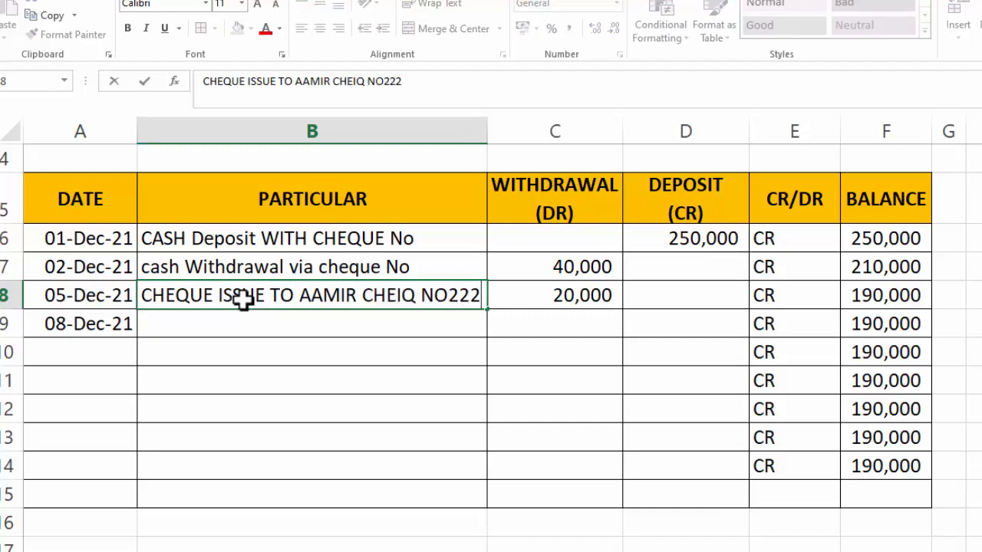
pyautogui.press('Tab')
# Describe the fourth transaction in B9 as a cheque issued to the payee, and enter a withdrawal of 210,000 in C9
pyautogui.click(208, 329)
pyautogui.write('CHEQUE ISSUE TO SAQLAIN')
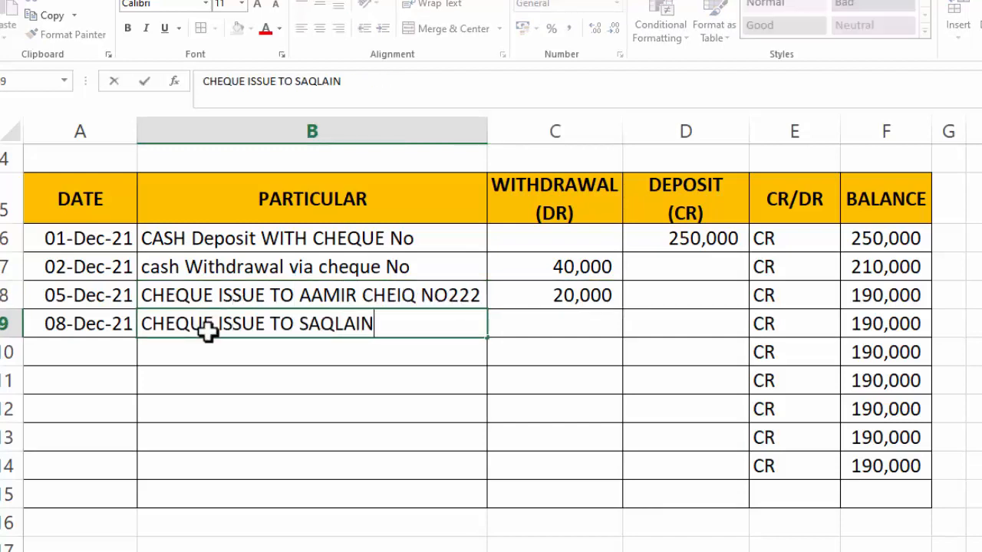
pyautogui.press('Tab')
pyautogui.write('210,000')
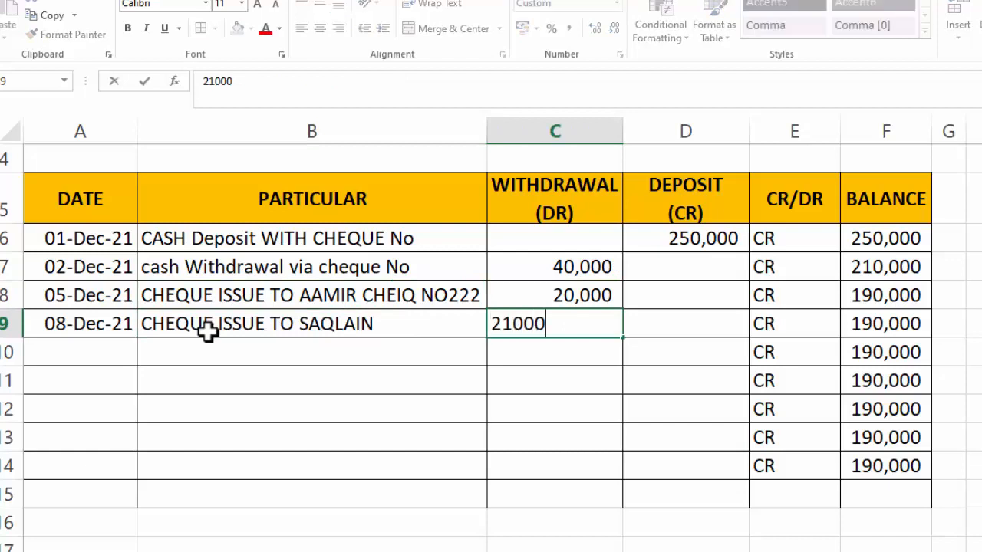
pyautogui.press('Tab')
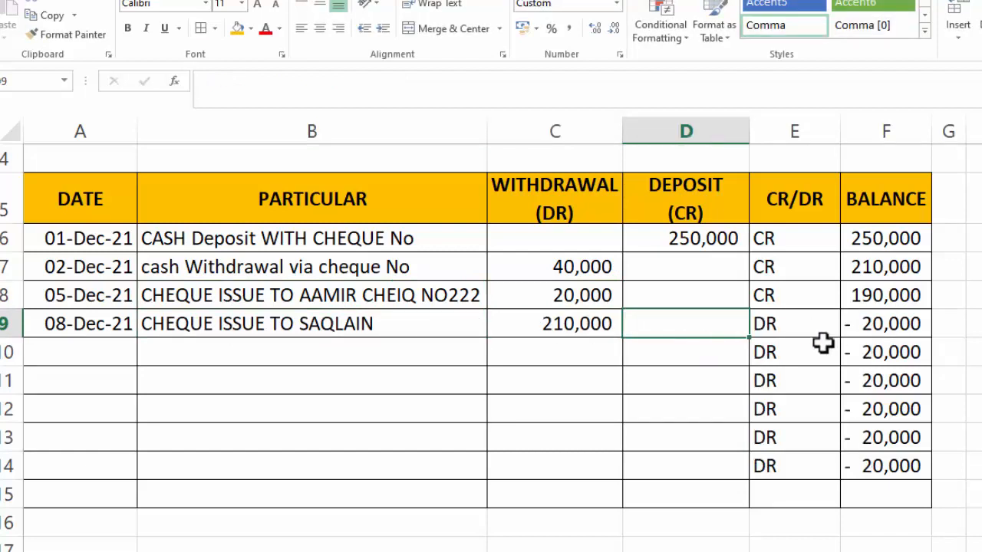
# Enter the date 12/12/2021 in A10 for the fifth transaction
pyautogui.click(83, 350)
pyautogui.write('12')
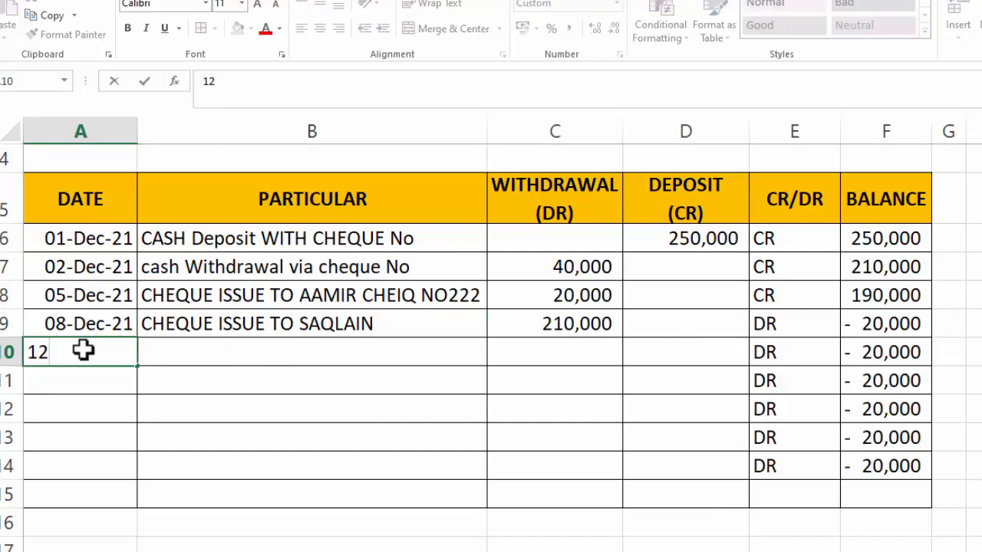
pyautogui.write('/12/2021')
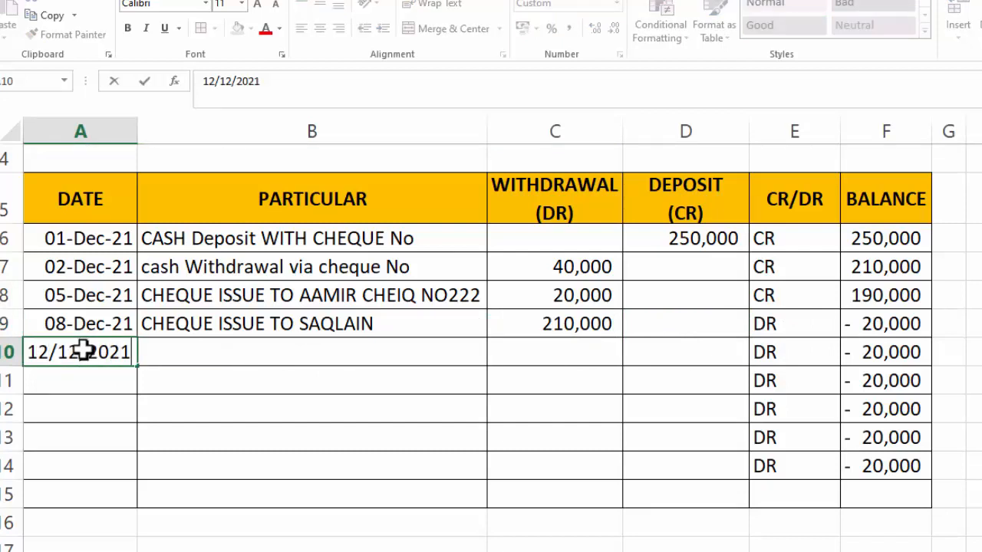
pyautogui.press('Tab')
# Describe the fifth transaction in B10 as a cheque deposit from the named depositor, and enter a deposit of 320000 in D10
pyautogui.write('CHEQ')
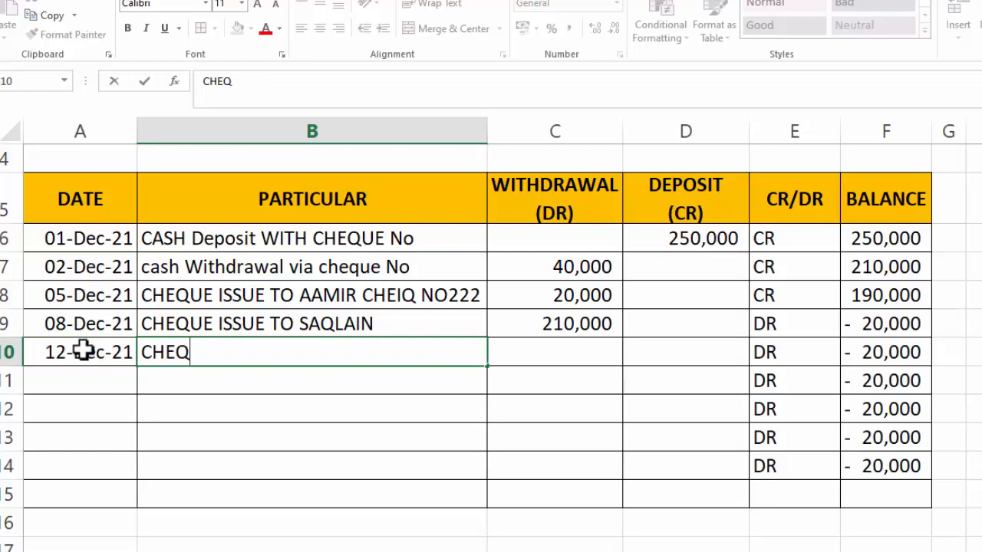
pyautogui.write('UE DEPOSIT  FROM ')
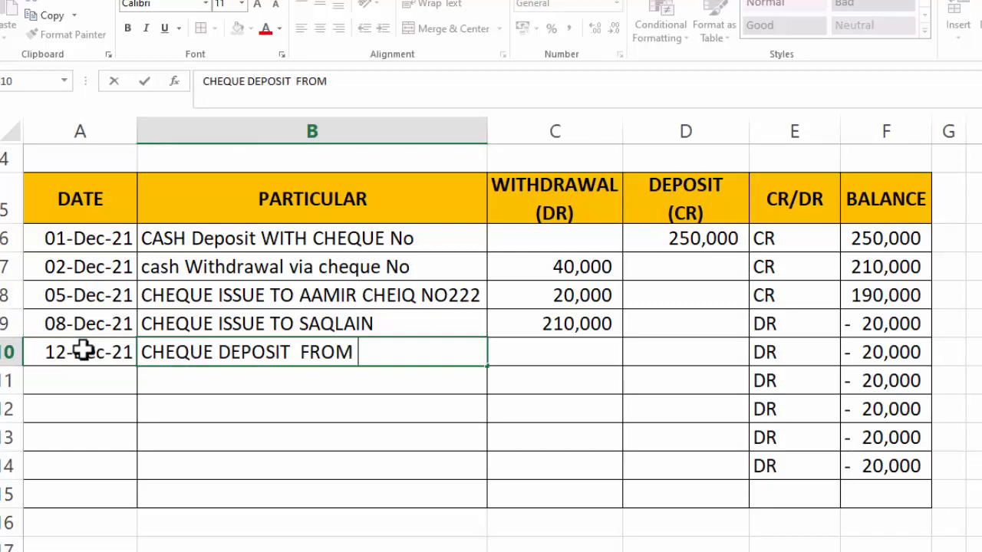
pyautogui.write('SAQI')
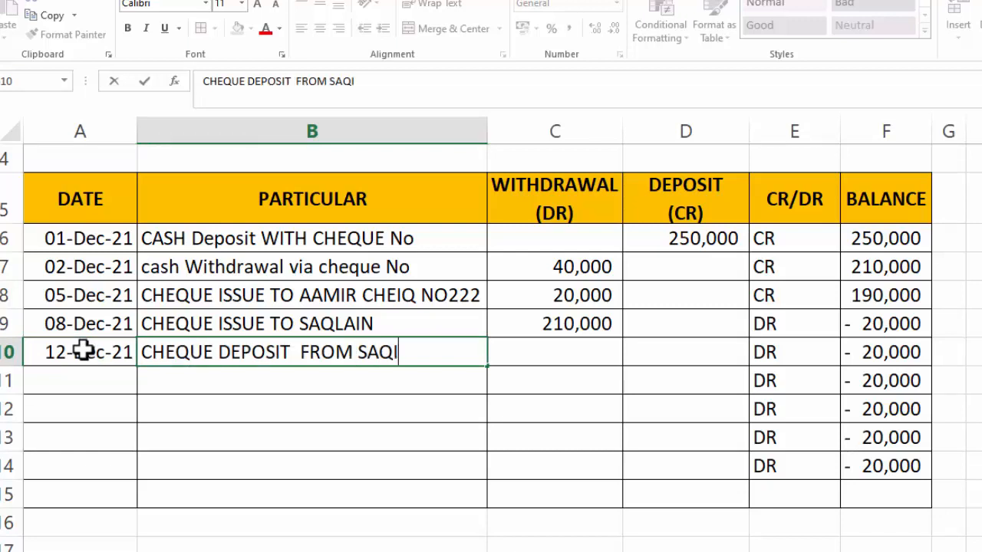
pyautogui.write('B CHEQUEnO')
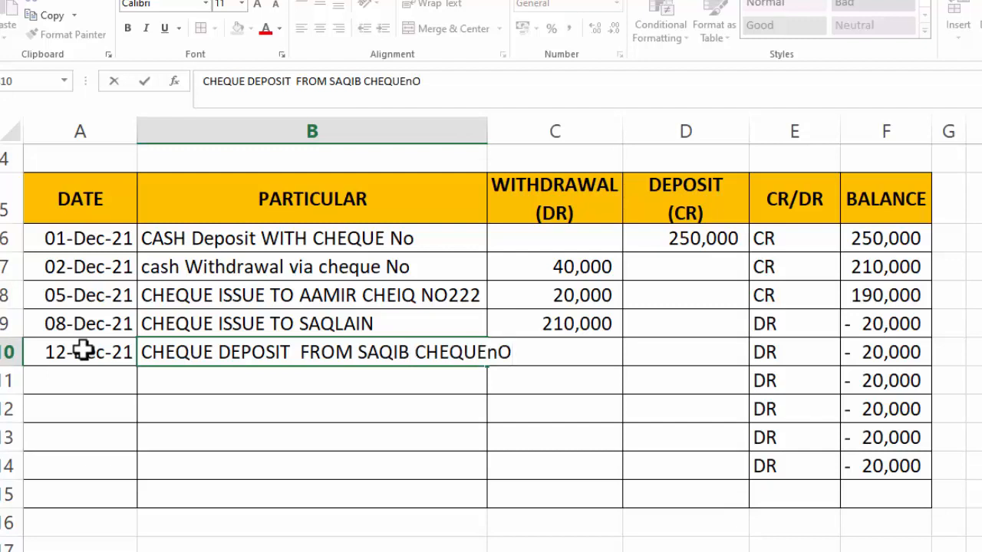
pyautogui.press('BackSpace')
pyautogui.press('BackSpace')
pyautogui.press('Tab')
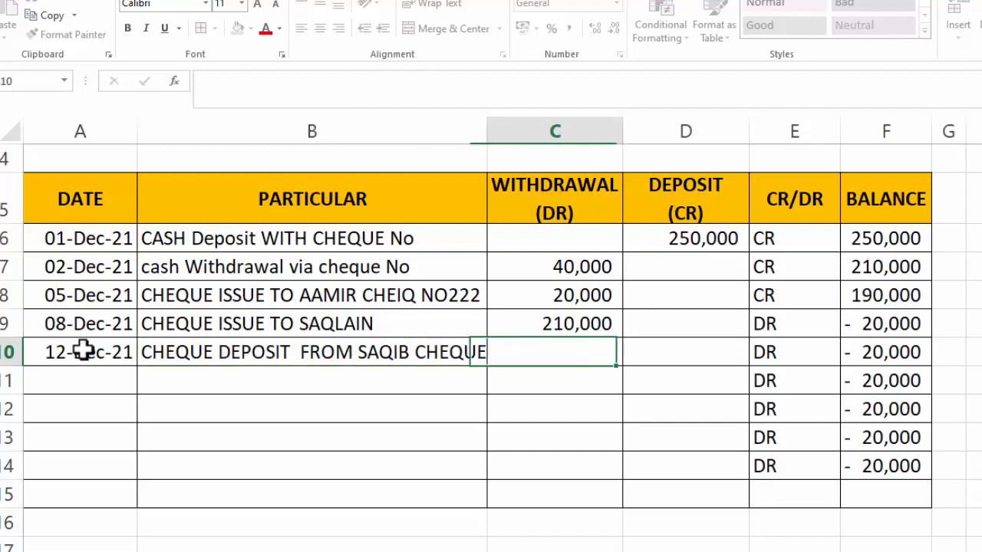
pyautogui.press('Tab')
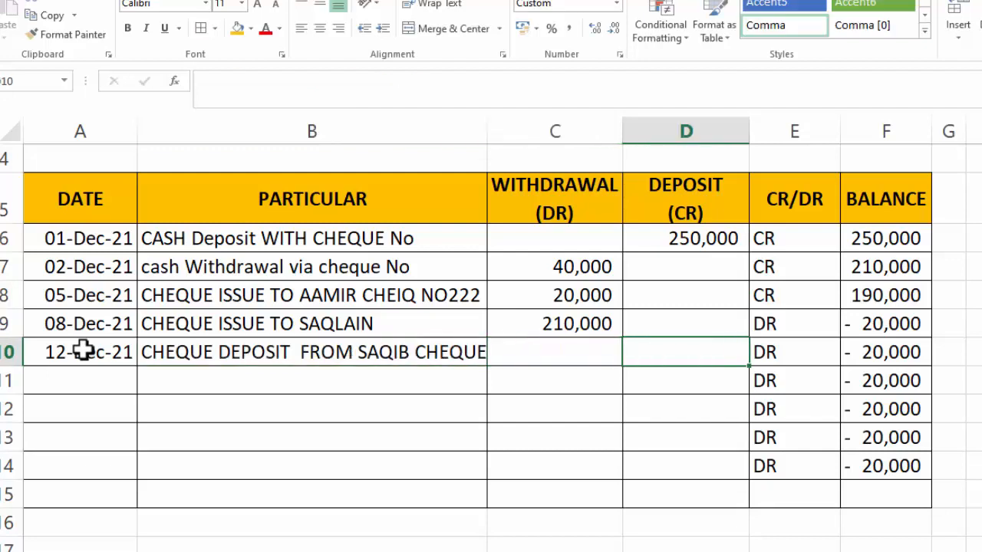
pyautogui.write('320000')
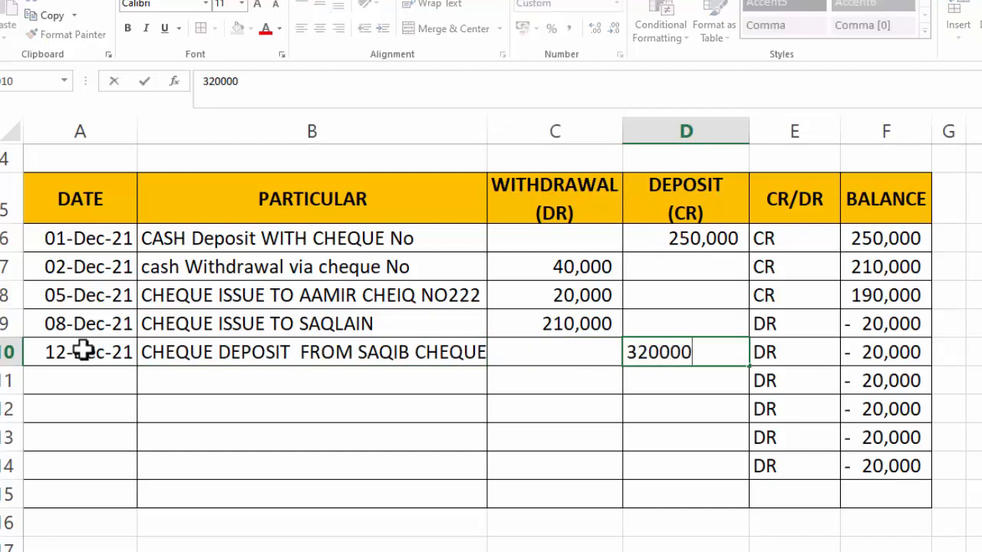
pyautogui.press('Tab')
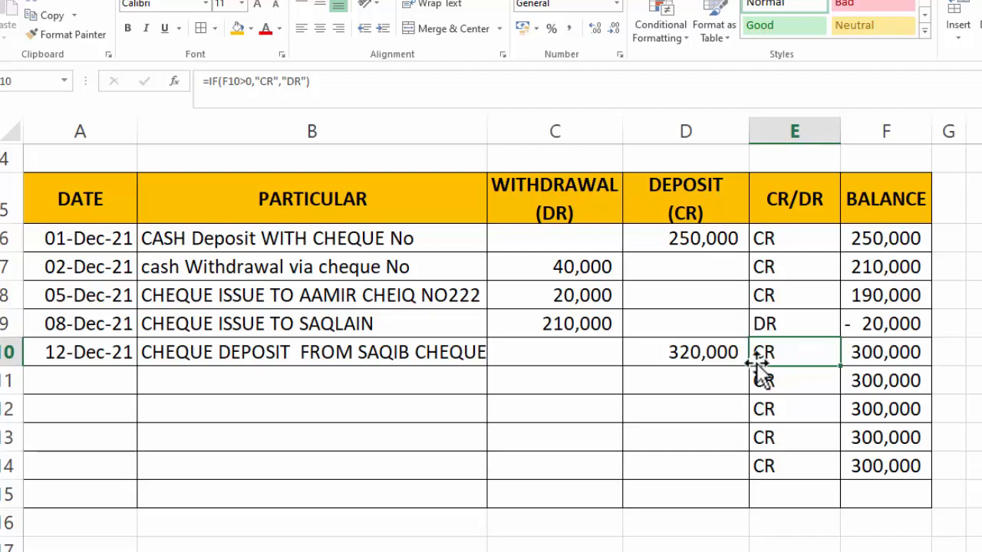
# Merge and center A4:F4 above the table headers and enter the title PASS BOOK
pyautogui.scroll(1, 789, 351)
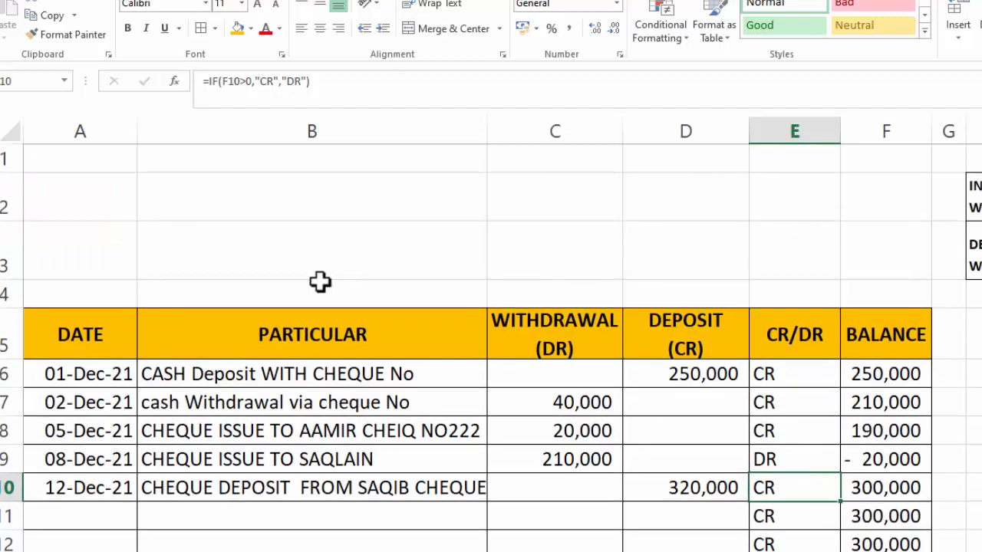
pyautogui.moveTo(116, 293); pyautogui.dragTo(882, 289)
pyautogui.click(426, 29)
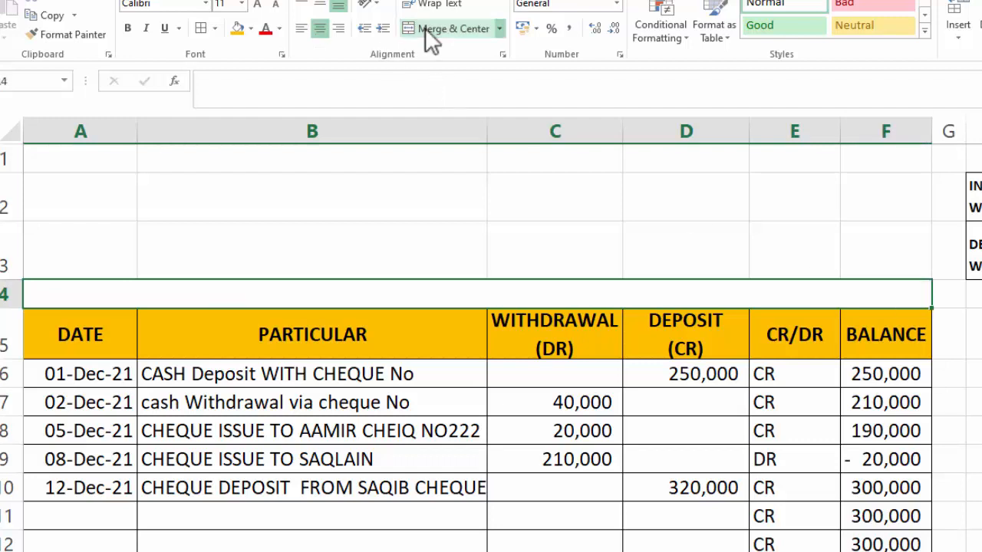
pyautogui.write('PASS BOOK')
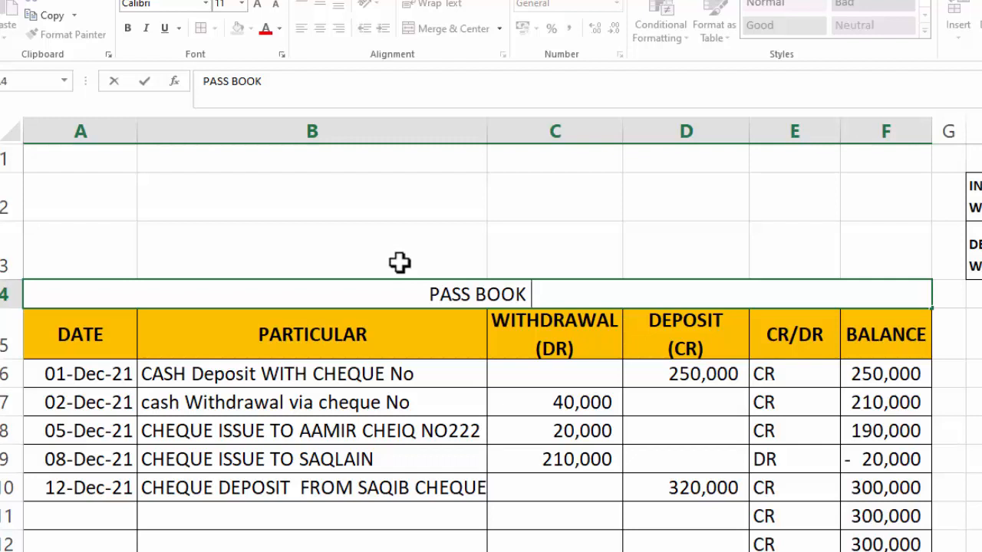
pyautogui.click(430, 350)
# Fill the merged PASS BOOK title cell with the standard dark blue colour and set its text to white
pyautogui.click(441, 292)
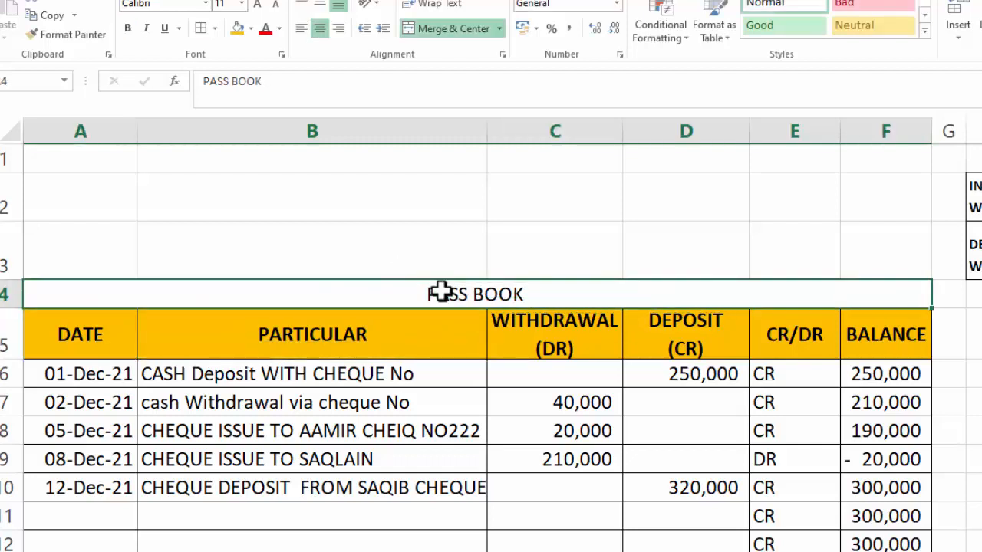
pyautogui.click(251, 29)
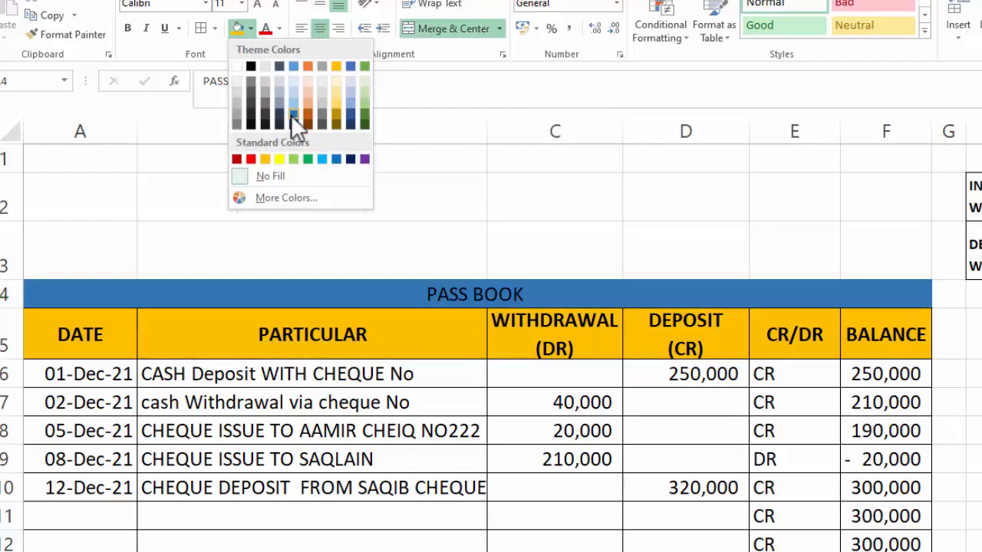
pyautogui.click(350, 159)
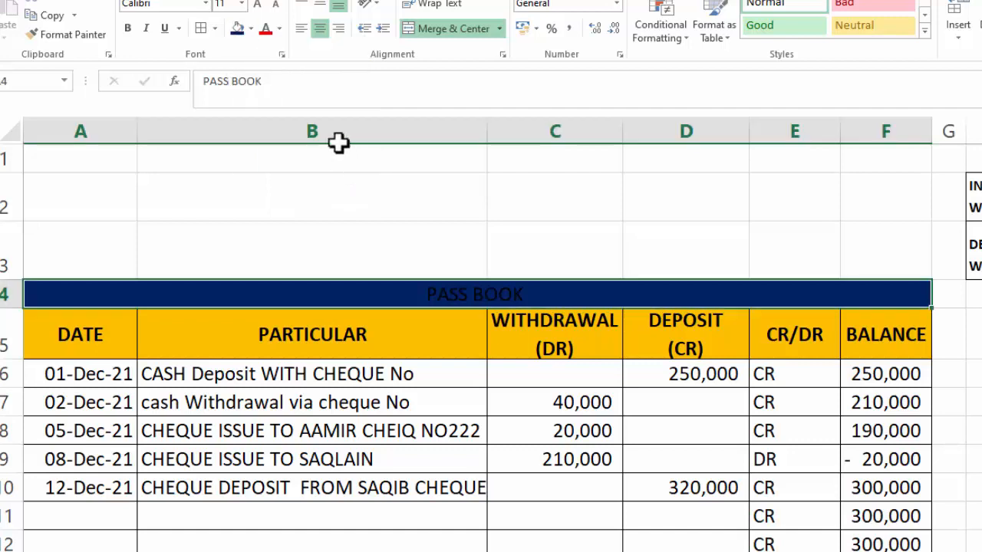
pyautogui.click(251, 29)
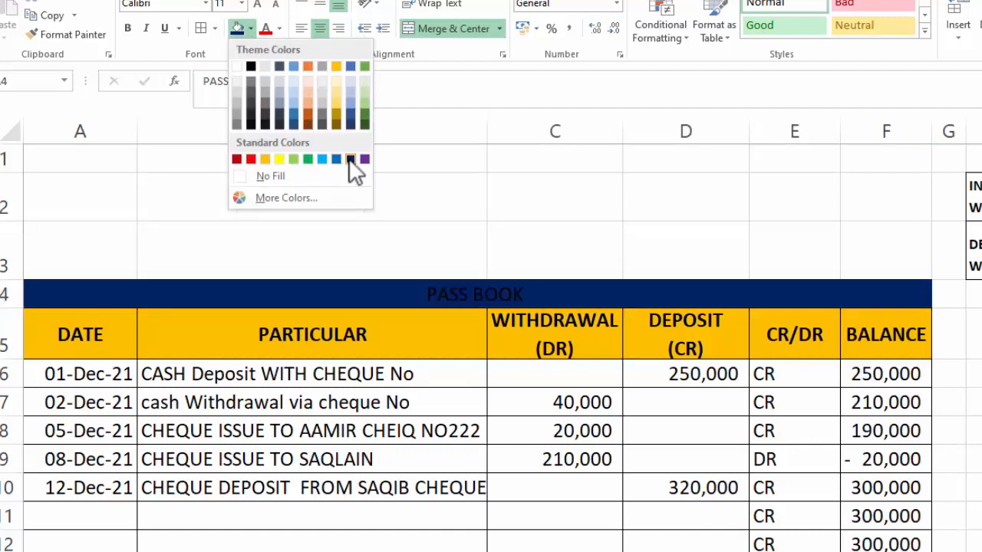
pyautogui.click(351, 160)
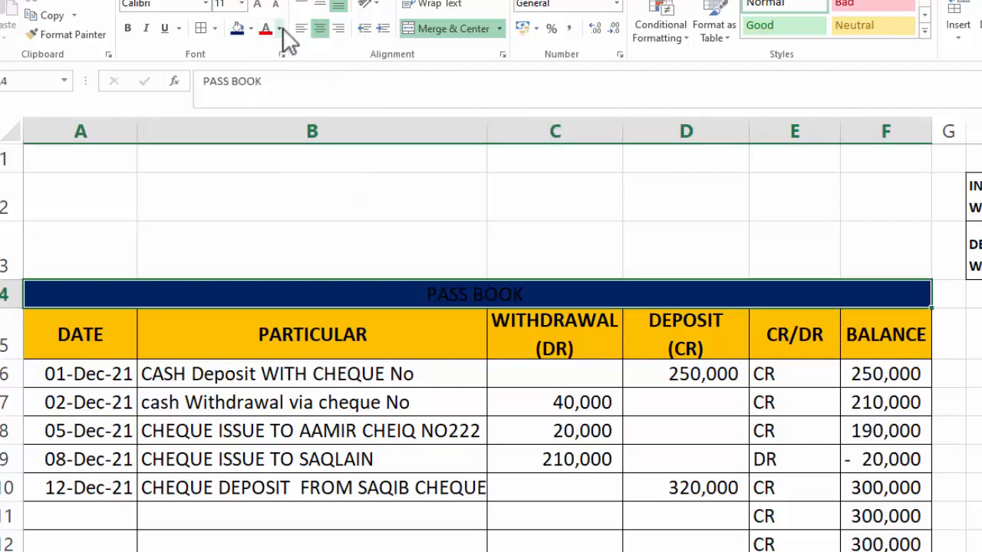
pyautogui.click(281, 29)
pyautogui.click(265, 86)
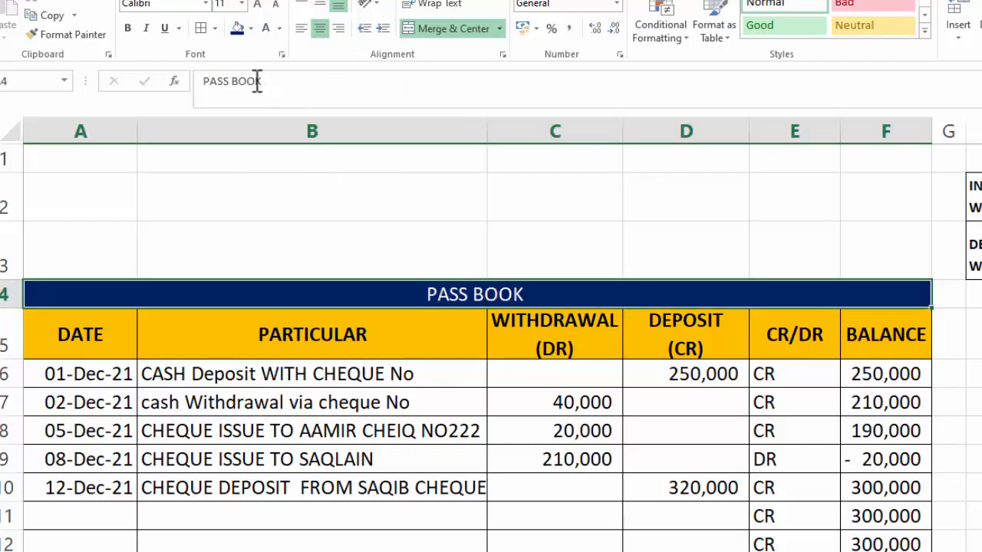
# Make the PASS BOOK title bold and enlarge its font by three size increments
pyautogui.click(128, 28)
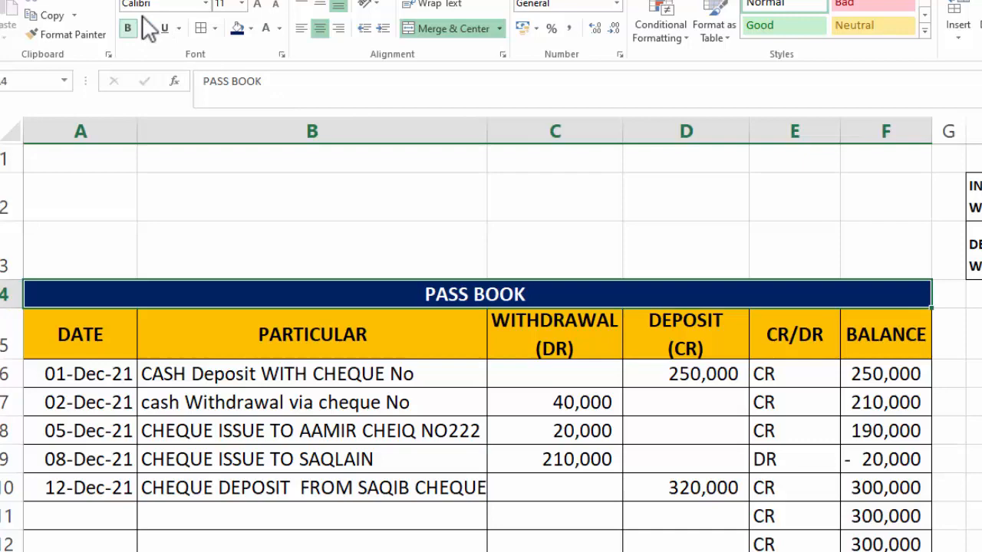
pyautogui.click(258, 5)
pyautogui.click(257, 5)
pyautogui.click(258, 5)
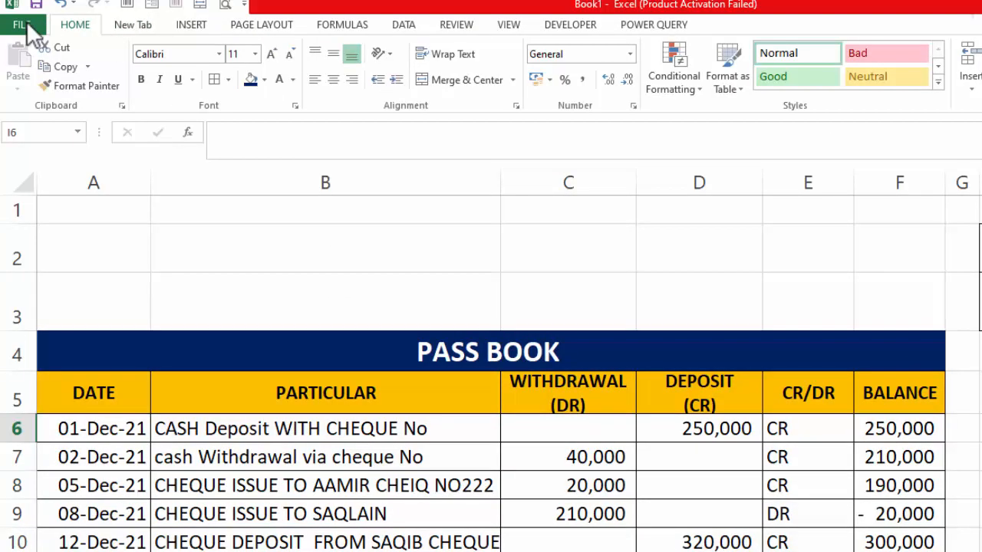
# Save the workbook to the Desktop folder as PASS BOOK FULLY AUTOMATIC in Excel Workbook format, replacing the existing file of that name
pyautogui.click(24, 24)
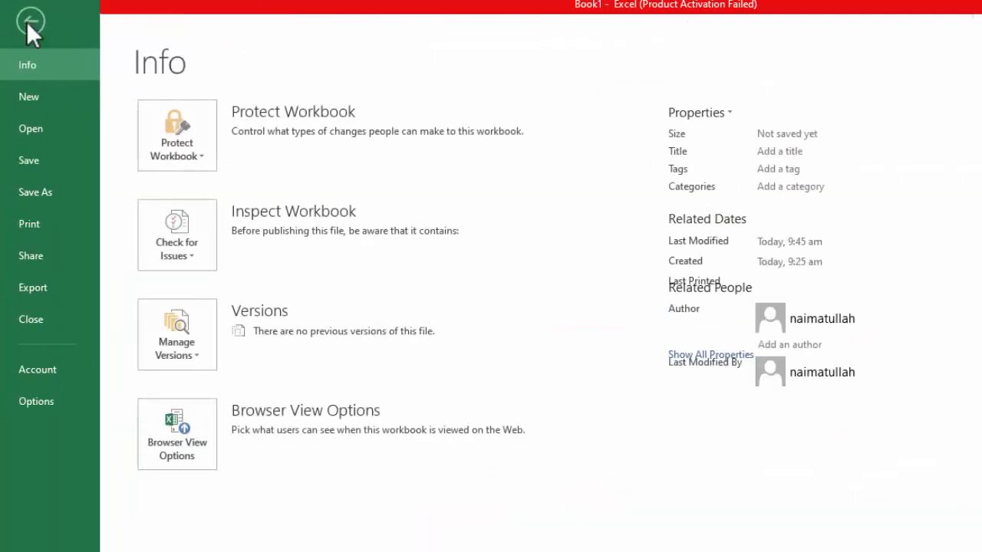
pyautogui.click(46, 199)
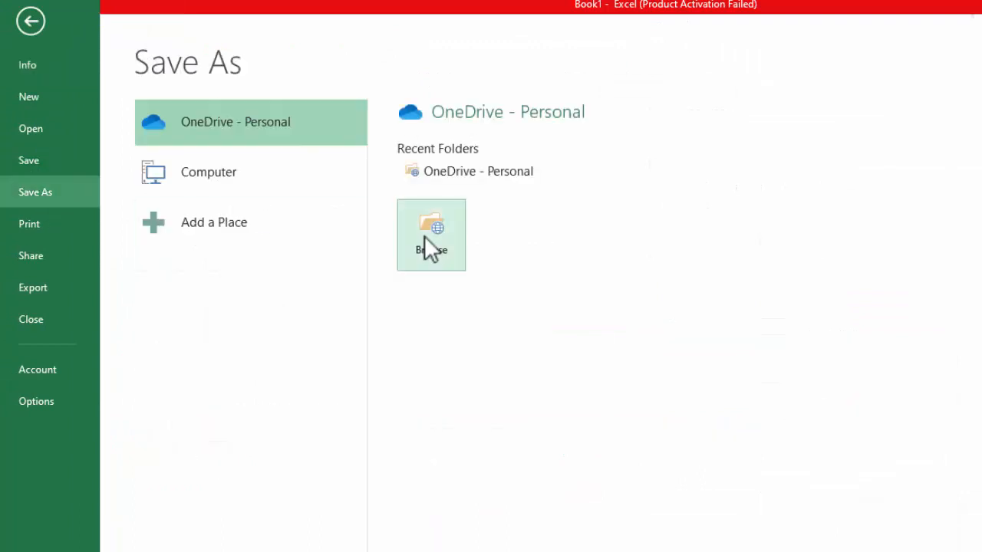
pyautogui.click(250, 186)
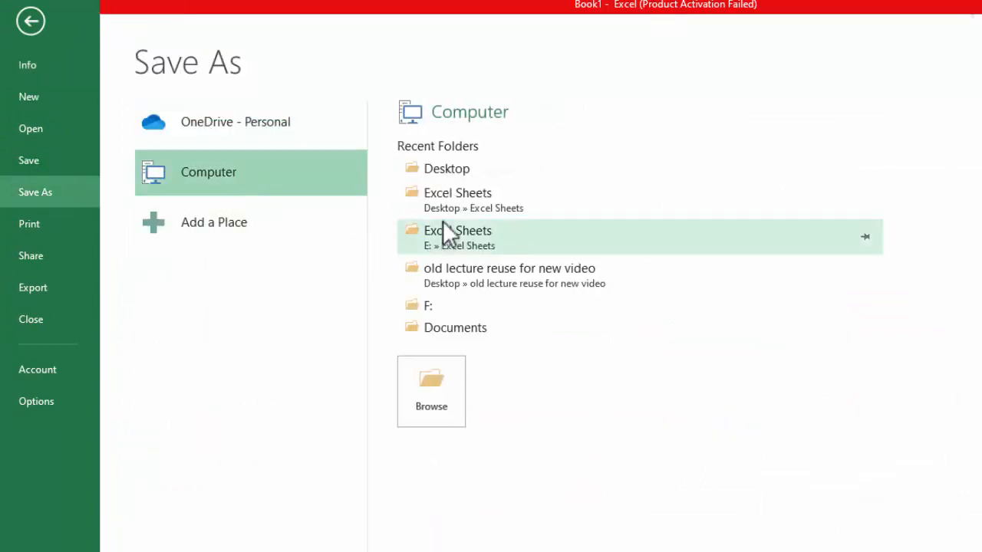
pyautogui.click(448, 170)
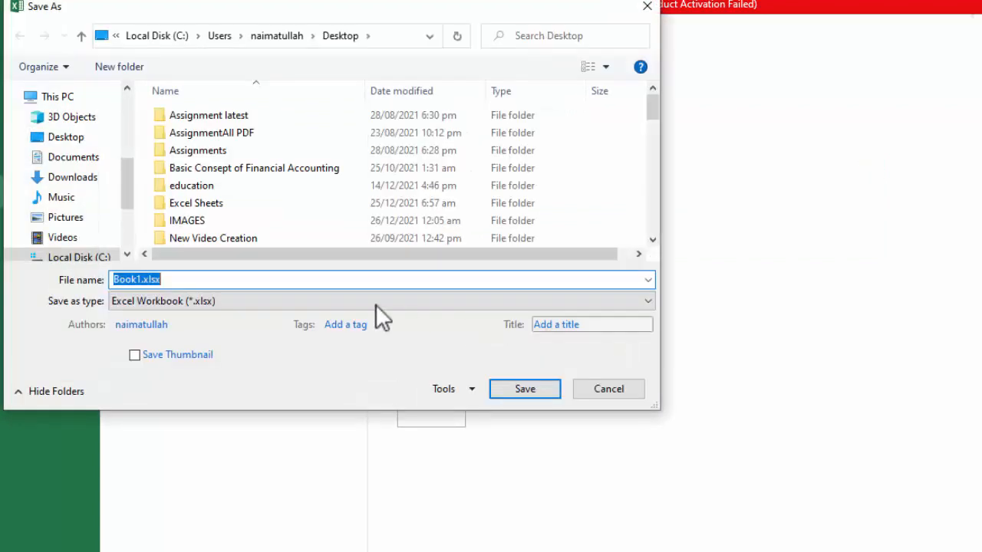
pyautogui.write('PASS BOOK FULLY')
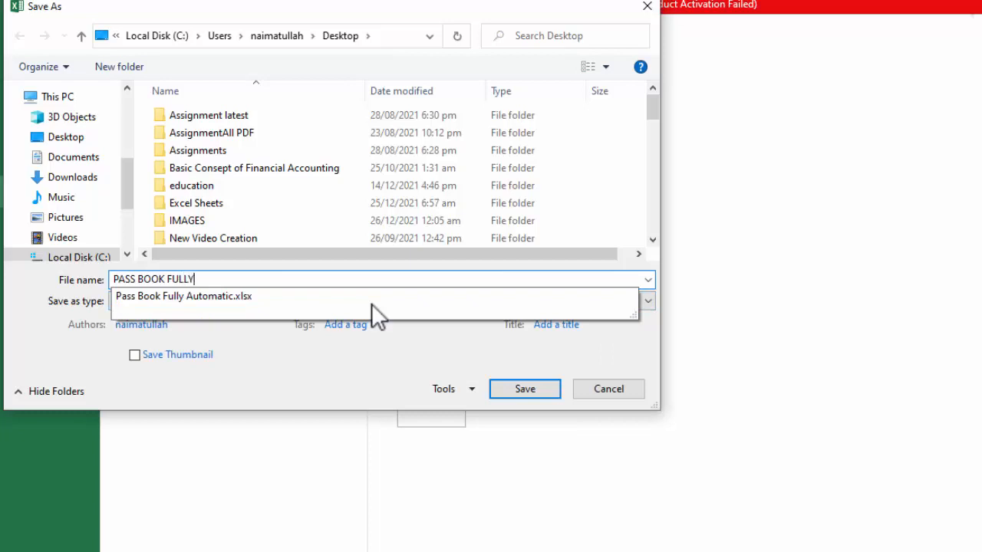
pyautogui.write(' AUTOMATIC')
pyautogui.press('BackSpace')
pyautogui.press('BackSpace')
pyautogui.press('BackSpace')
pyautogui.press('BackSpace')
pyautogui.press('BackSpace')
pyautogui.press('BackSpace')
pyautogui.press('BackSpace')
pyautogui.write('O')
pyautogui.press('BackSpace')
pyautogui.write('TOMATIC')
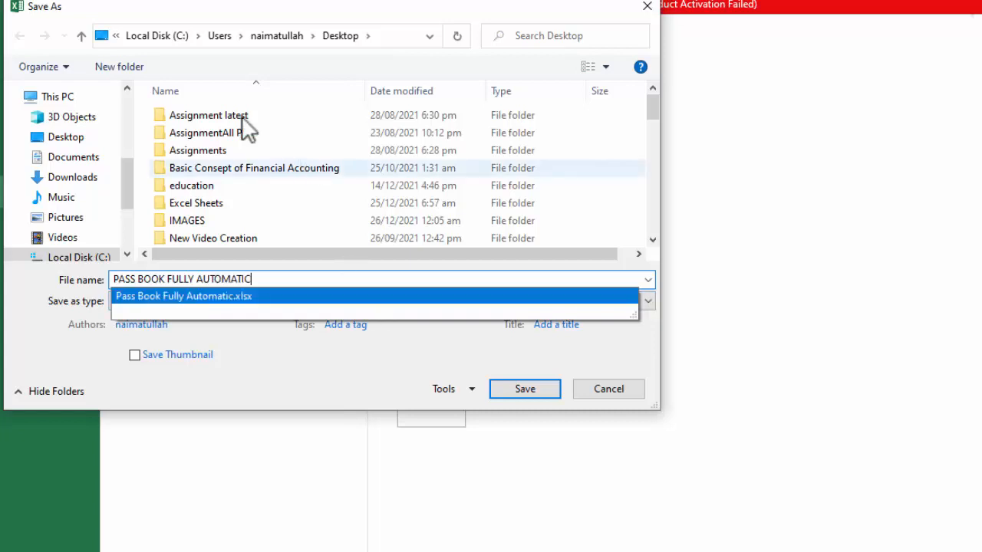
pyautogui.click(93, 138)
pyautogui.click(93, 139)
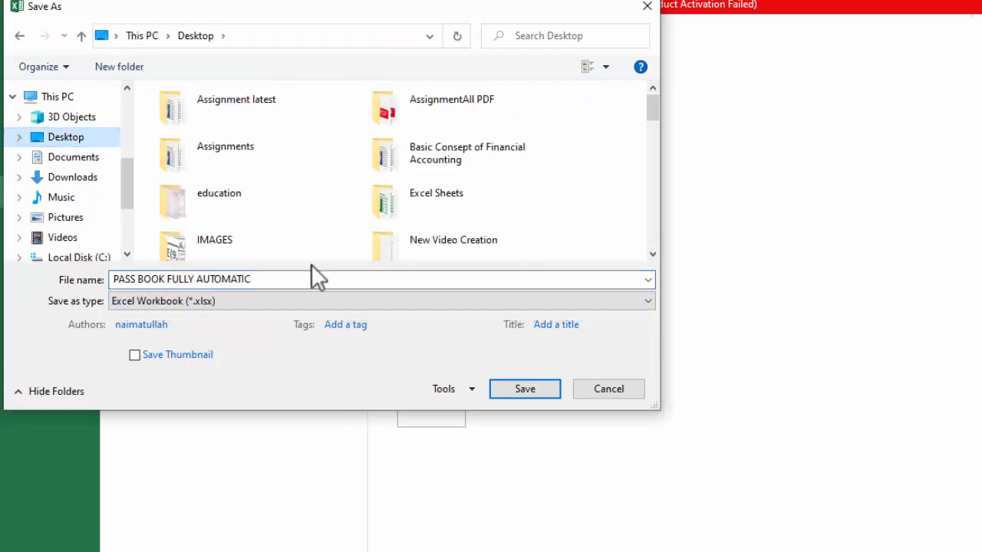
pyautogui.click(519, 390)
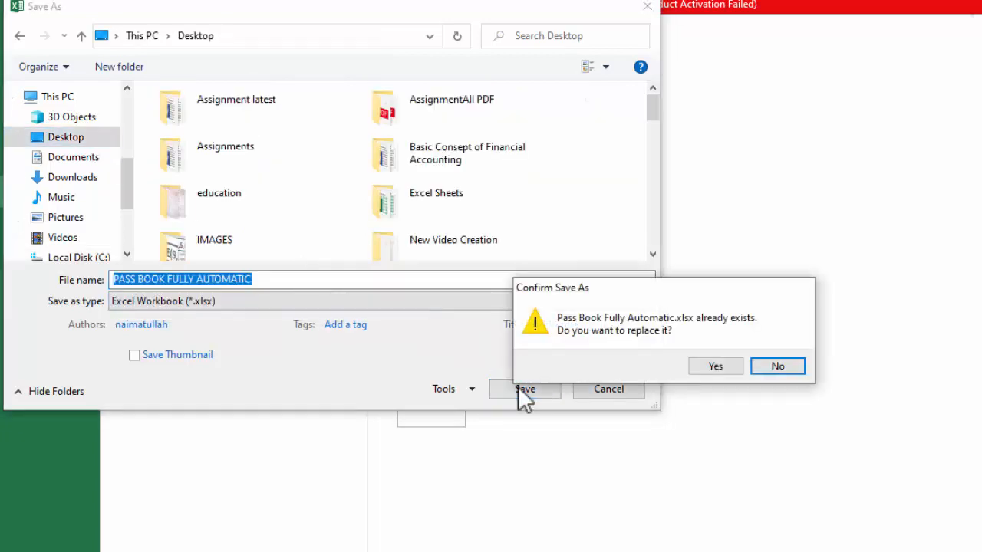
pyautogui.click(715, 369)
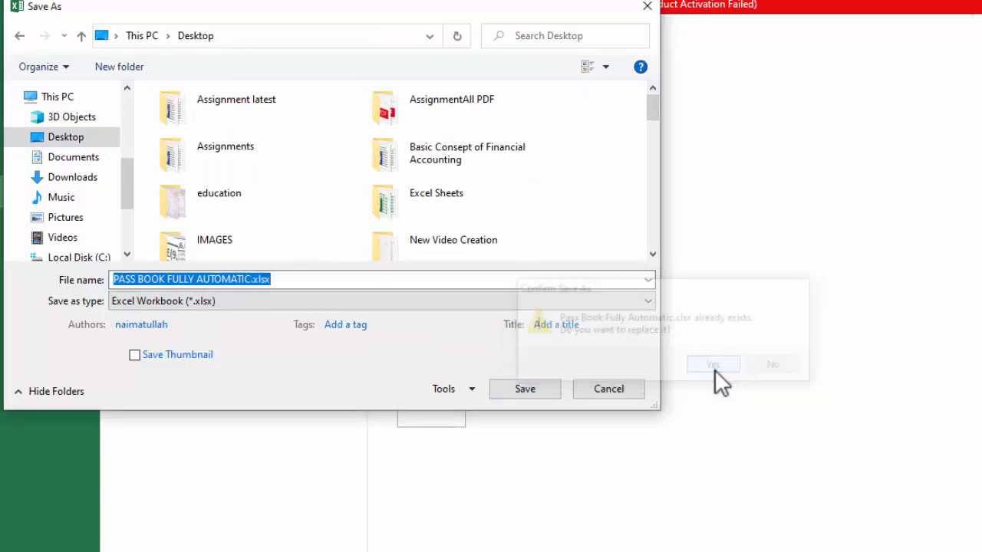
# Add solid-fill orange data bars to the BALANCE values in F6:F14 with conditional formatting
pyautogui.scroll(-1, 714, 369)
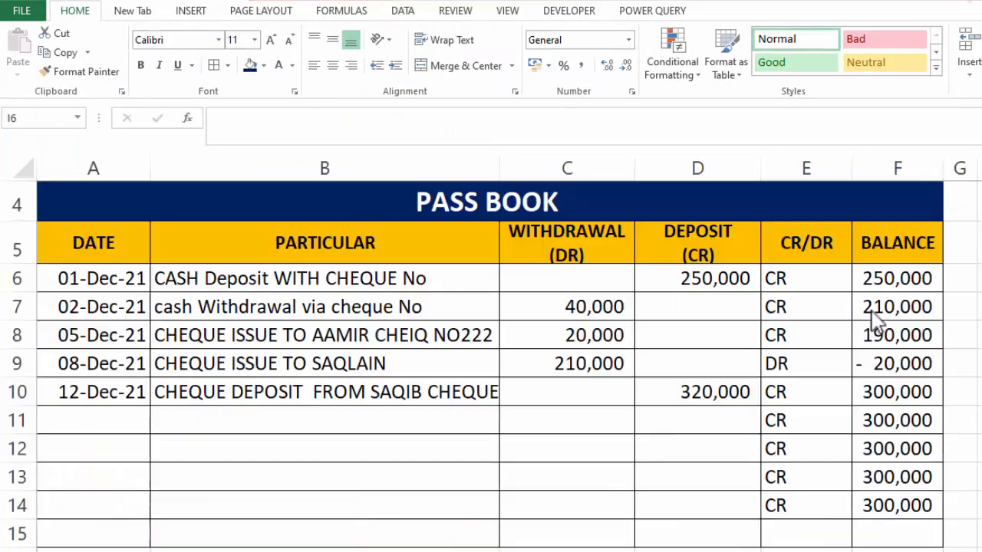
pyautogui.click(877, 257)
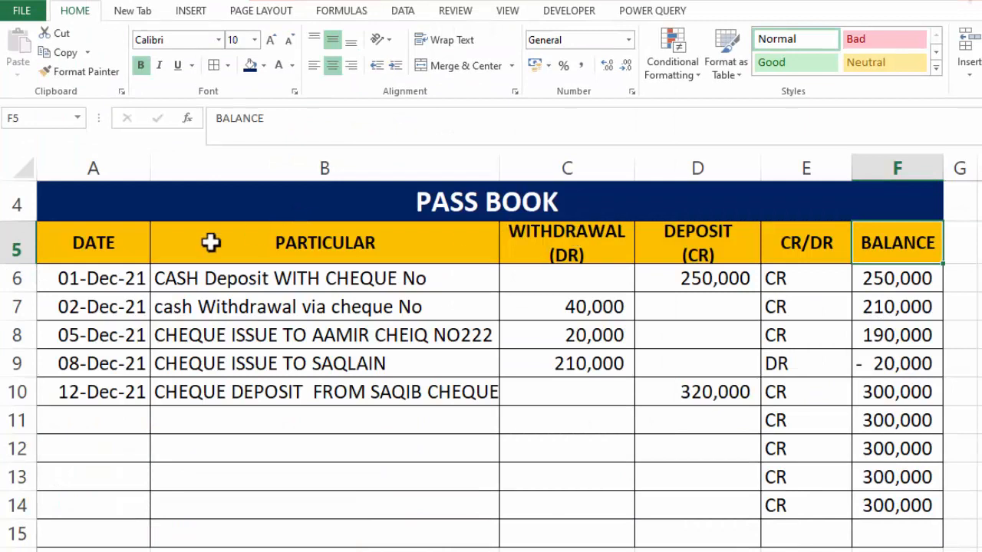
pyautogui.moveTo(877, 276); pyautogui.dragTo(886, 496)
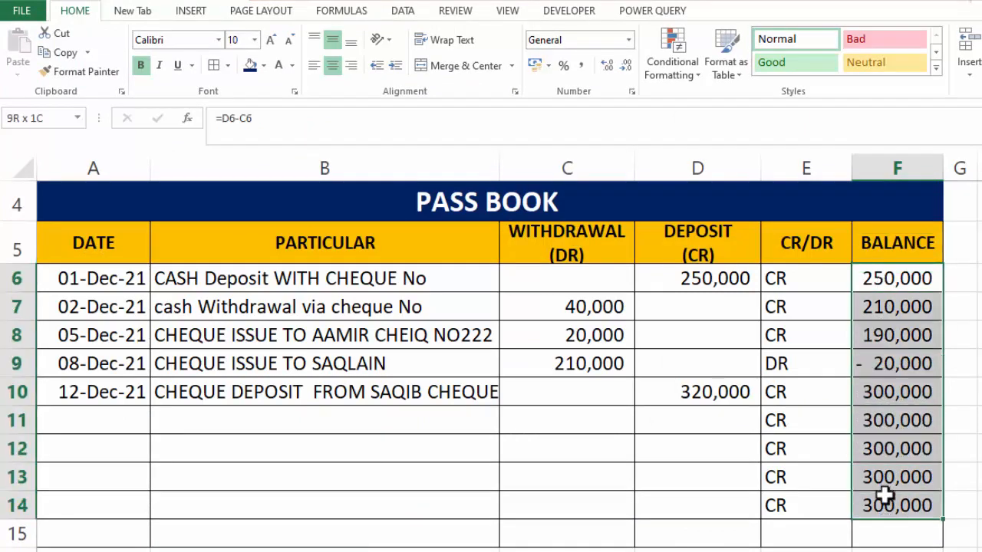
pyautogui.click(703, 77)
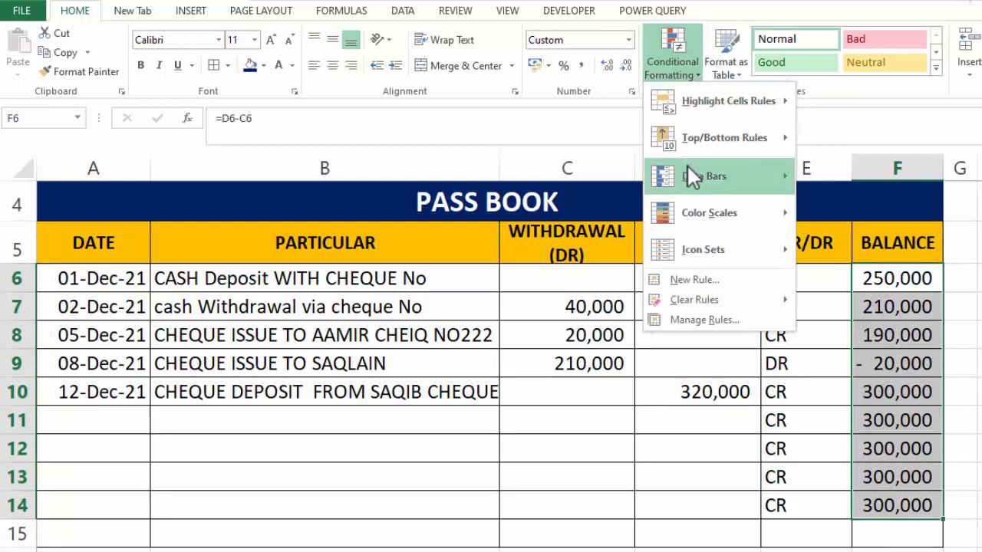
pyautogui.moveTo(684, 179)
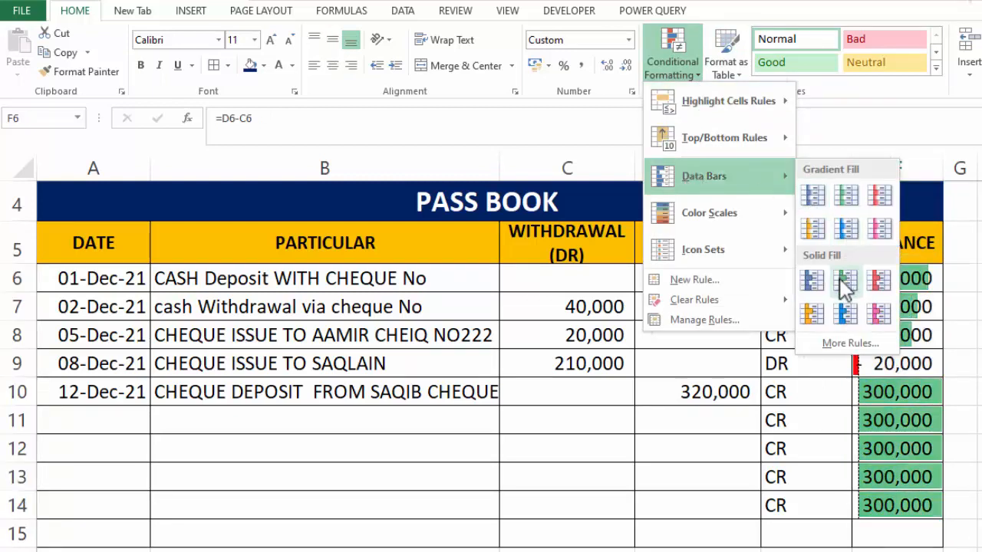
pyautogui.click(814, 314)
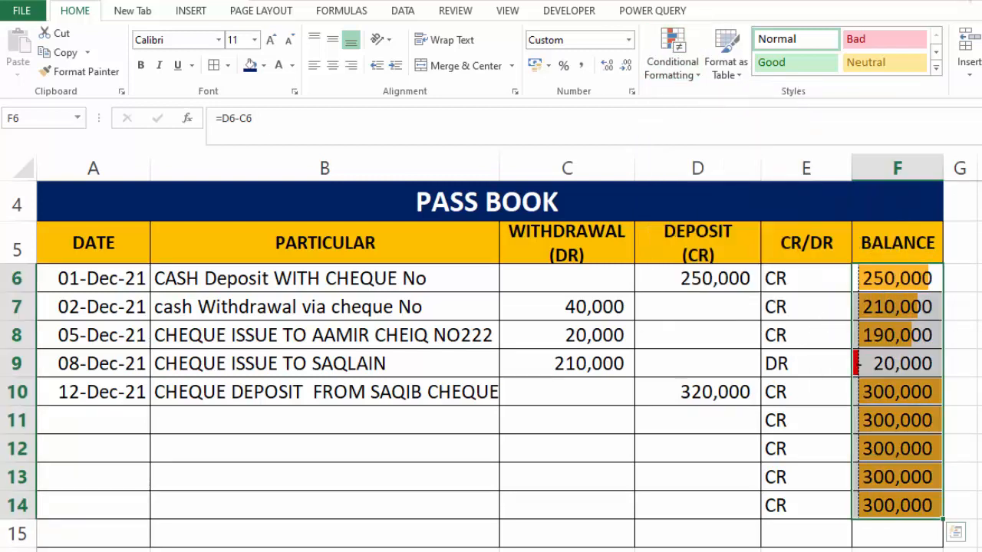
pyautogui.click(980, 449)
# Apply the red-to-black circles icon set to the WITHDRAWAL cells C6:C15 with conditional formatting
pyautogui.moveTo(543, 284); pyautogui.dragTo(552, 537)
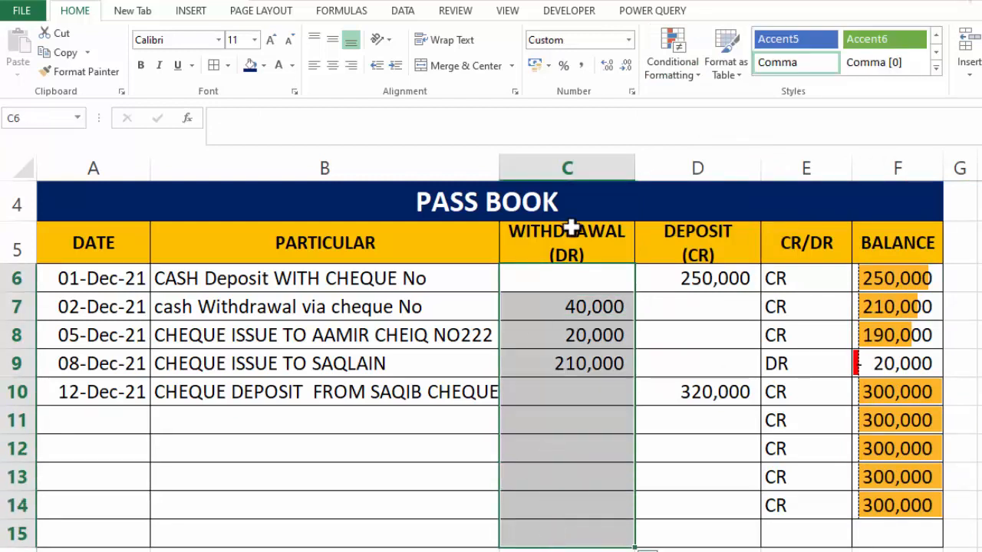
pyautogui.click(680, 81)
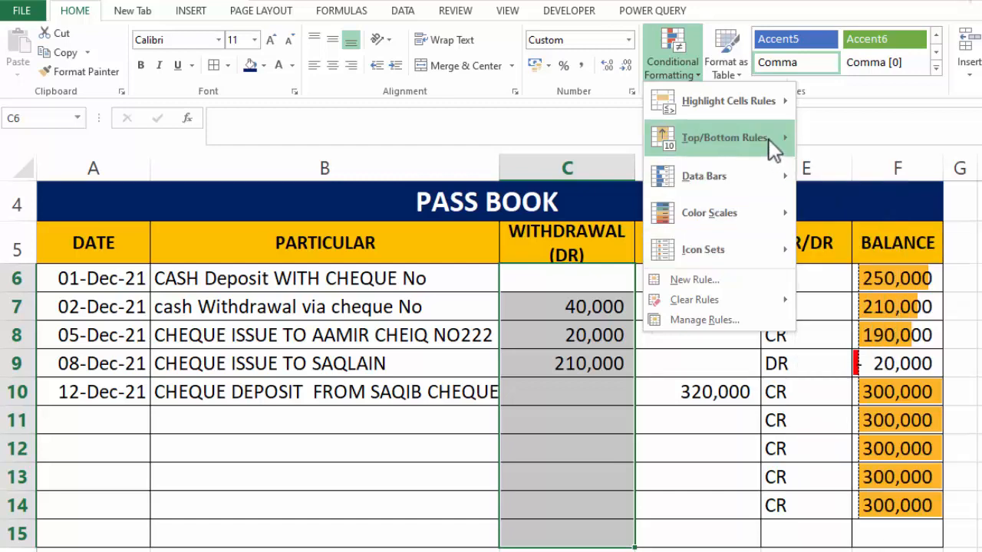
pyautogui.moveTo(775, 114)
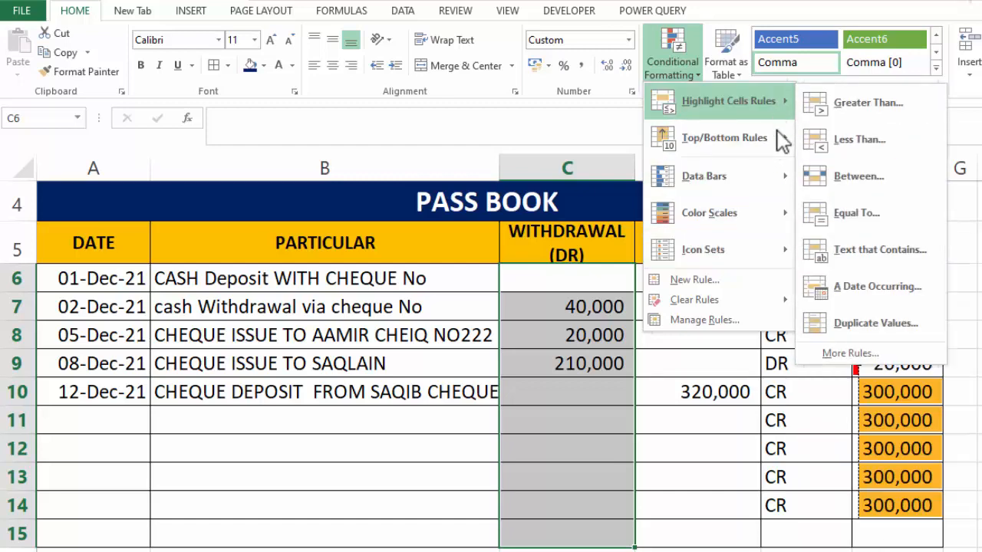
pyautogui.moveTo(790, 224)
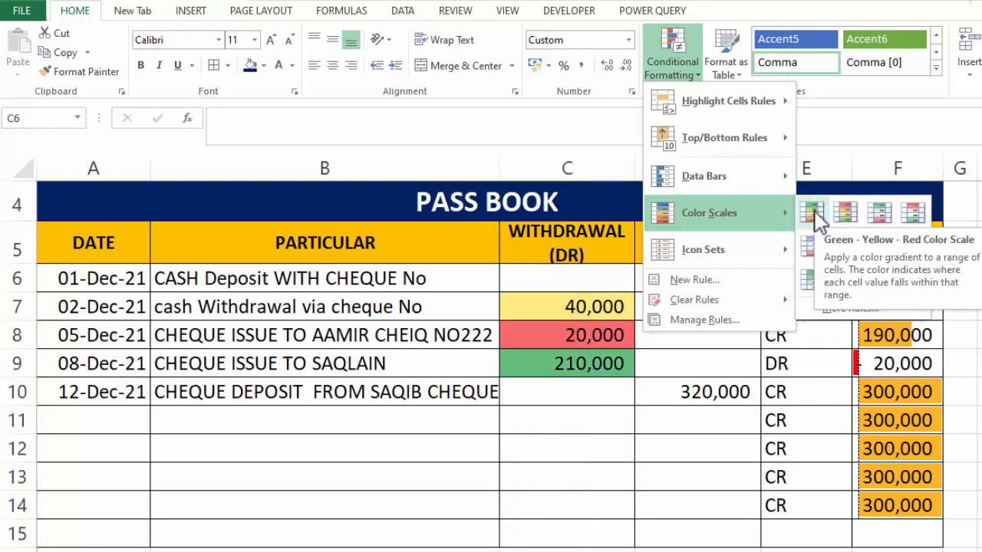
pyautogui.moveTo(751, 257)
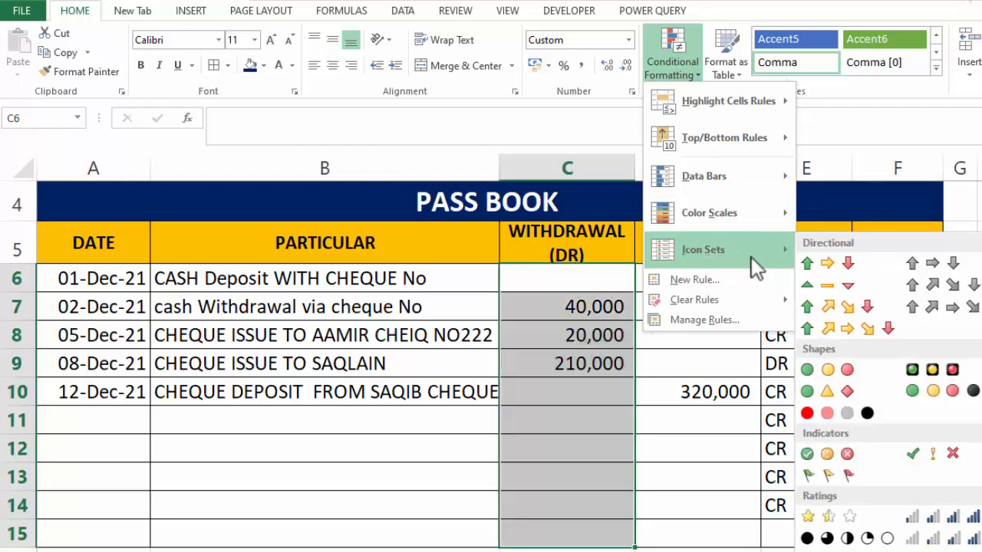
pyautogui.click(815, 415)
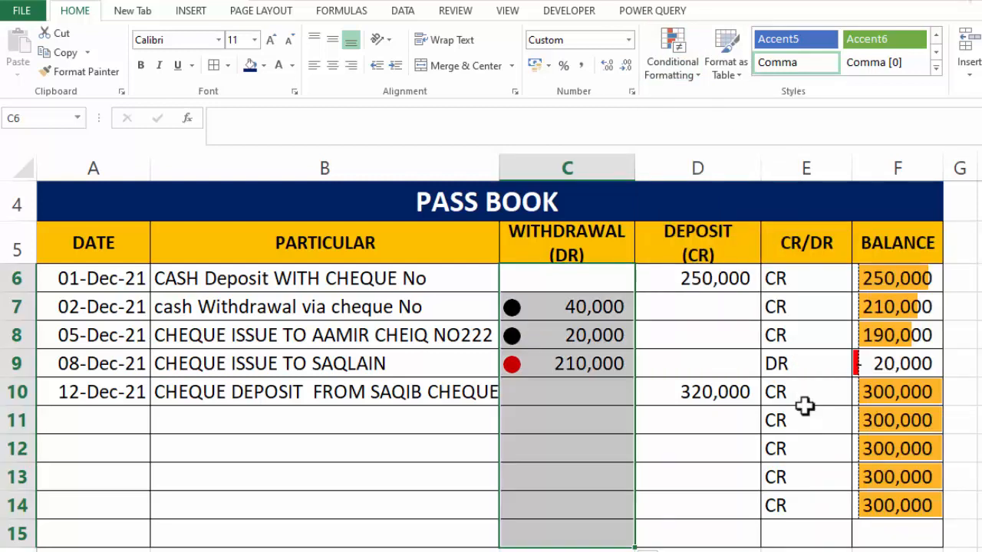
# Apply the rimmed three traffic lights icon set to the DEPOSIT cells D6:D15 with conditional formatting
pyautogui.moveTo(706, 258); pyautogui.dragTo(708, 548)
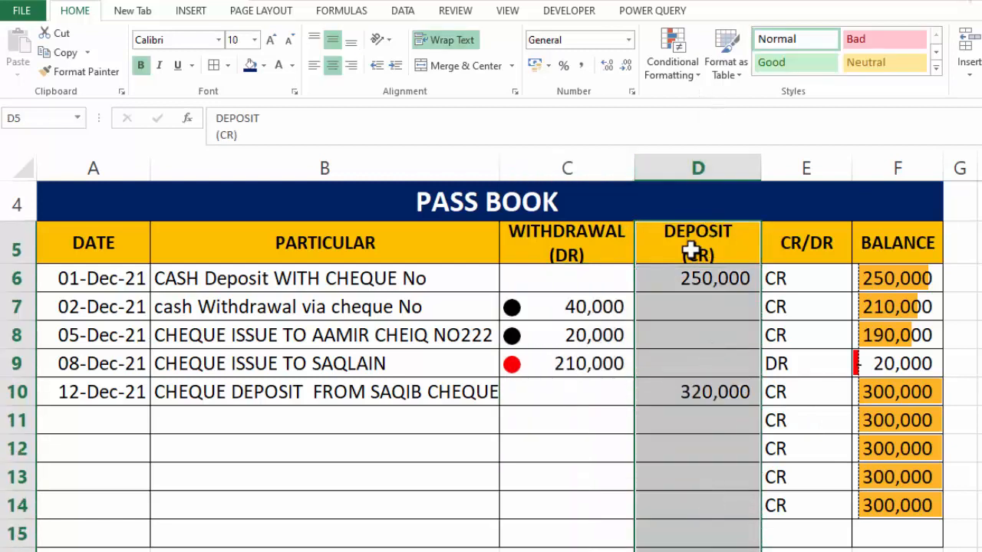
pyautogui.moveTo(690, 279); pyautogui.dragTo(690, 529)
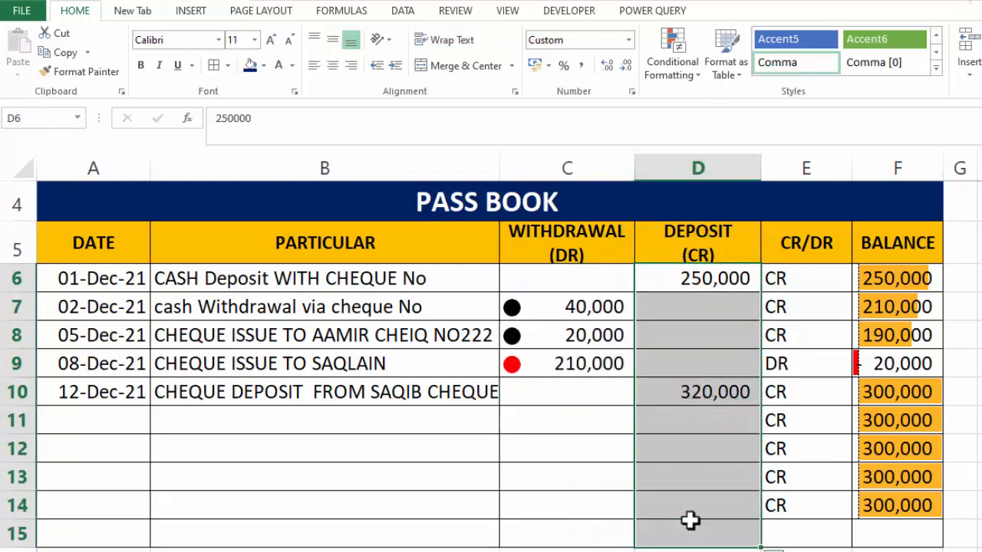
pyautogui.click(685, 80)
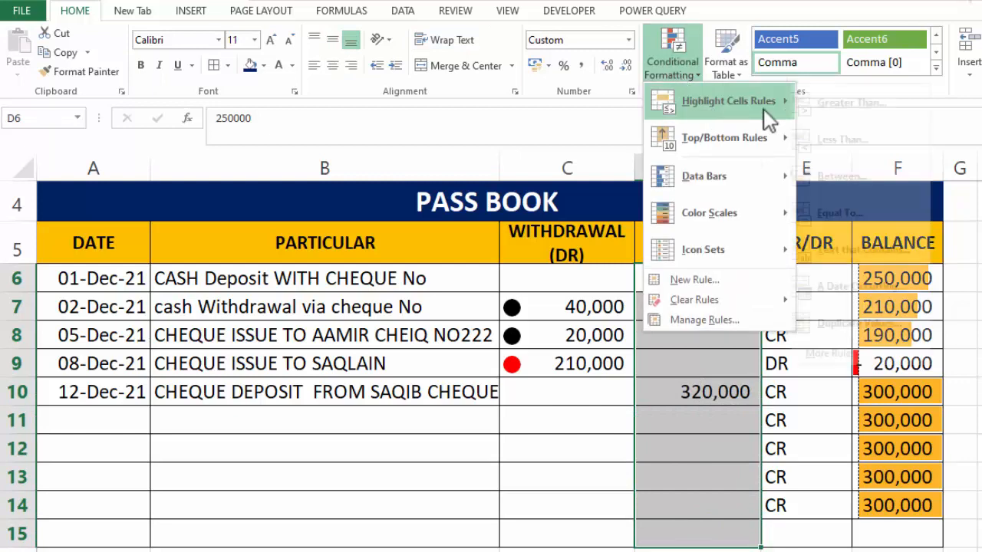
pyautogui.moveTo(718, 178)
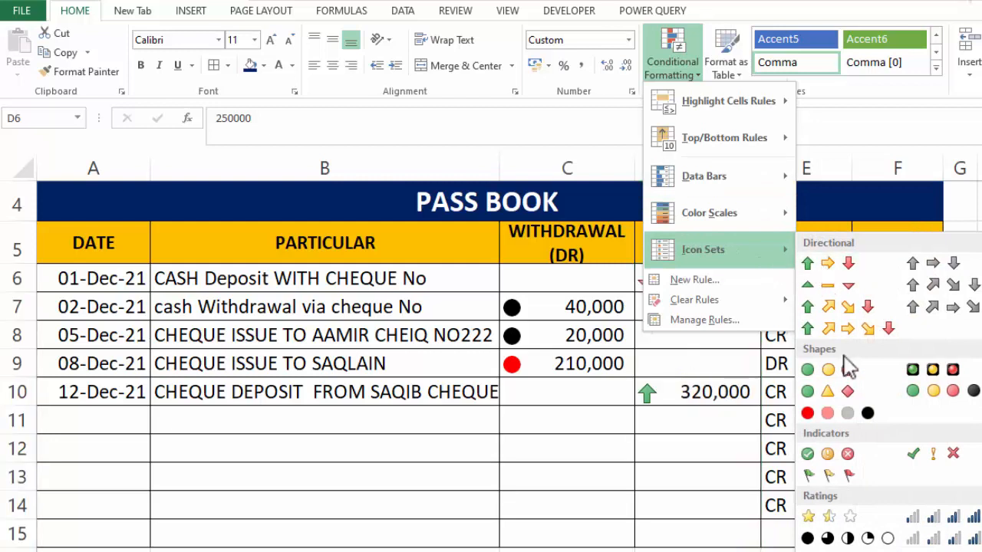
pyautogui.click(925, 378)
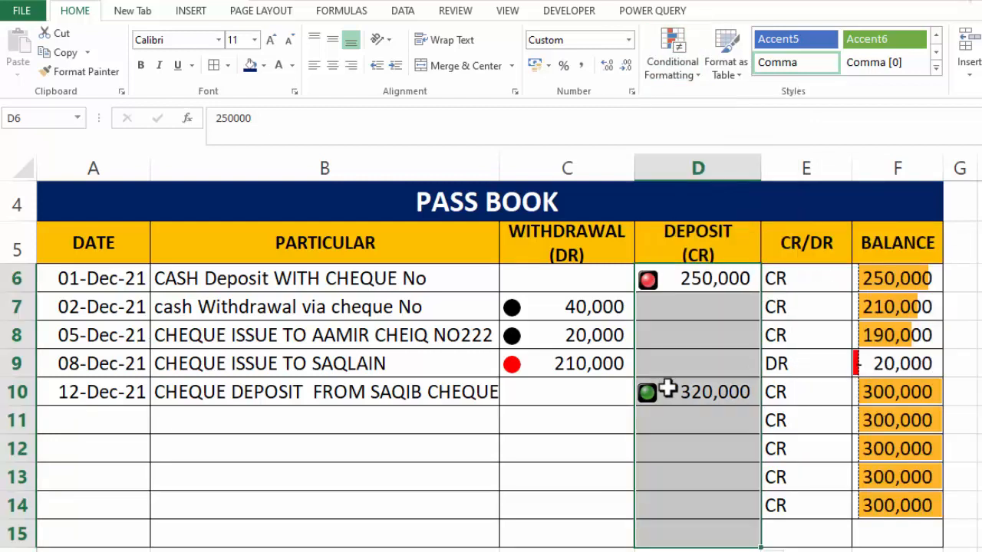
pyautogui.moveTo(797, 275); pyautogui.dragTo(811, 508)
pyautogui.click(979, 477)
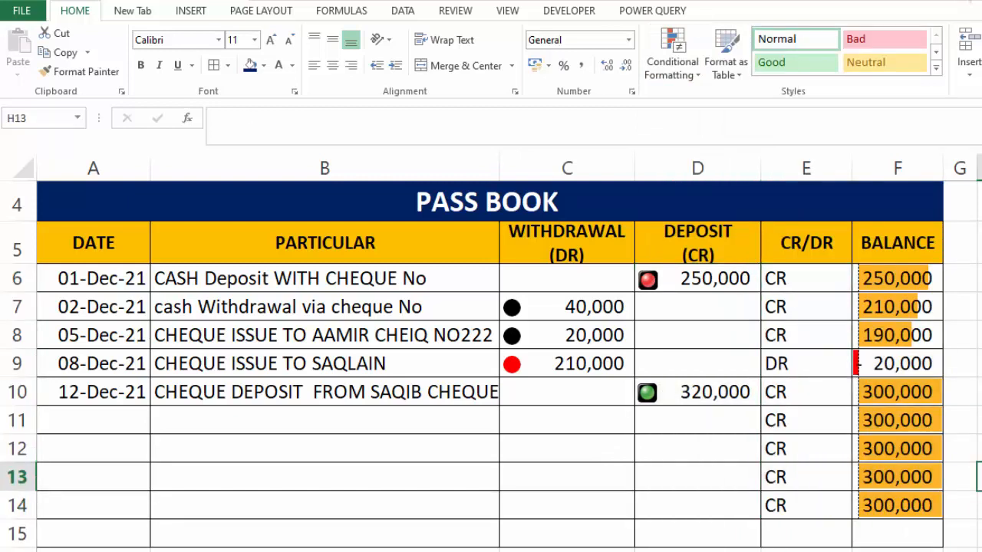
# Apply a thick box border around the table header row A5:F5
pyautogui.moveTo(145, 243); pyautogui.dragTo(894, 257)
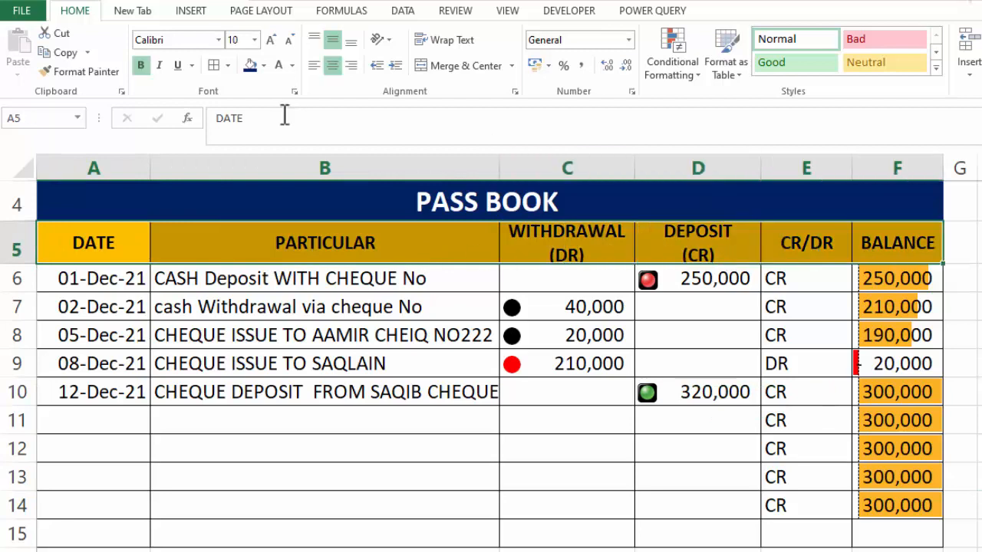
pyautogui.click(228, 65)
pyautogui.click(231, 248)
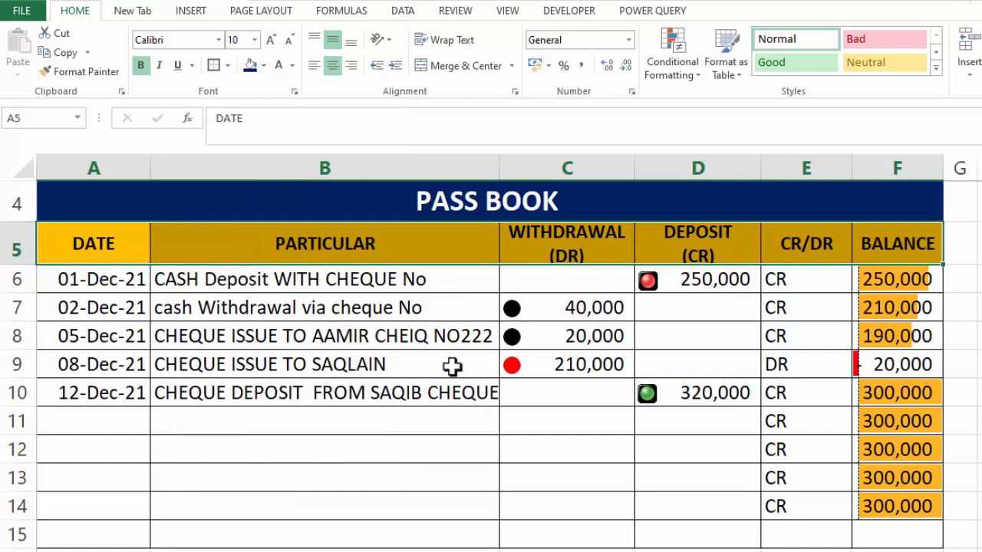
pyautogui.click(471, 495)
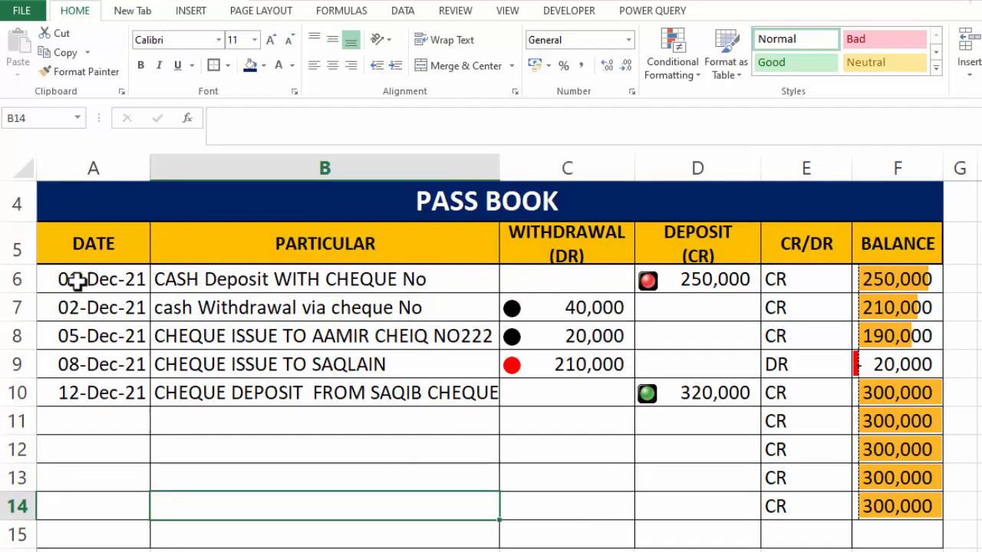
# Apply the same thick box border around the transaction rows A6:F15
pyautogui.moveTo(77, 281); pyautogui.dragTo(855, 528)
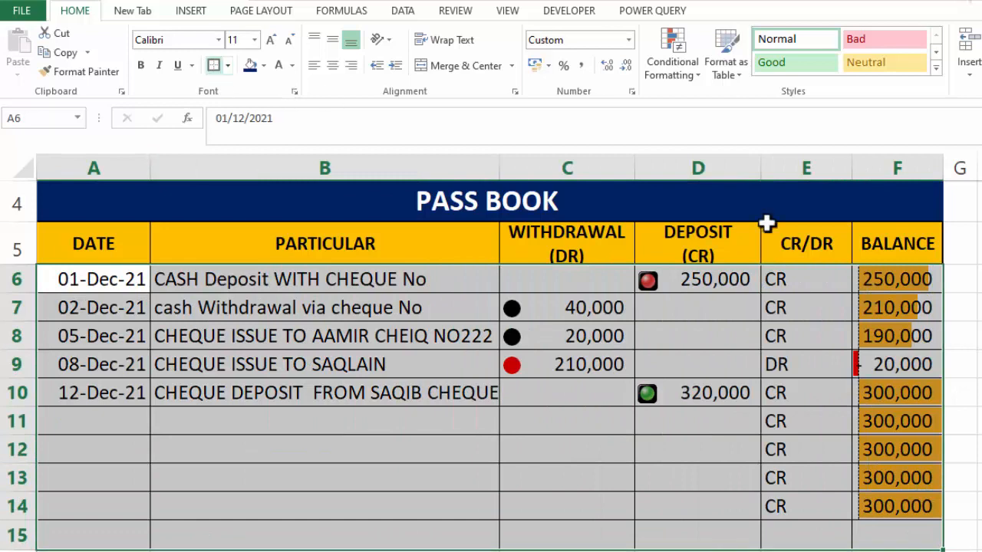
pyautogui.click(979, 308)
pyautogui.click(980, 450)
pyautogui.scroll(1, 980, 450)
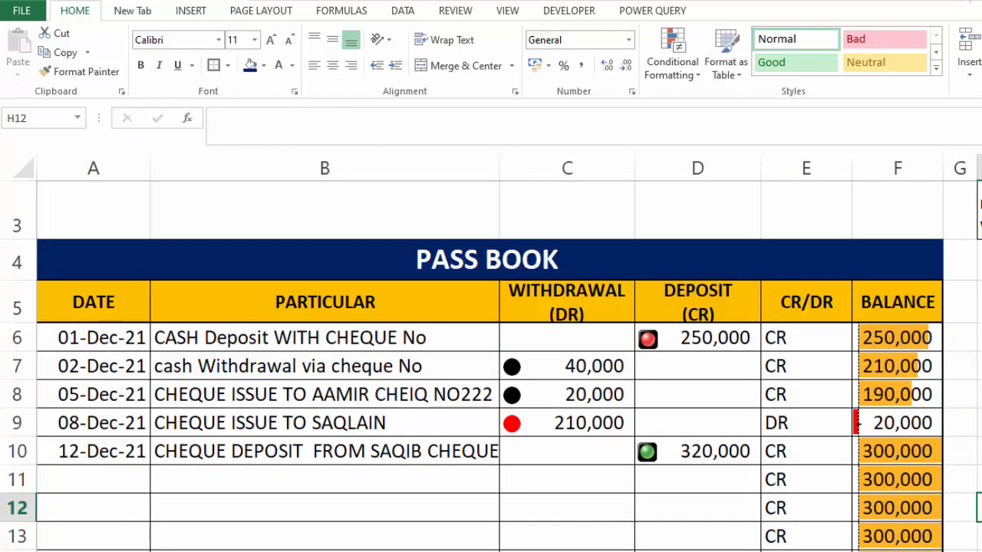